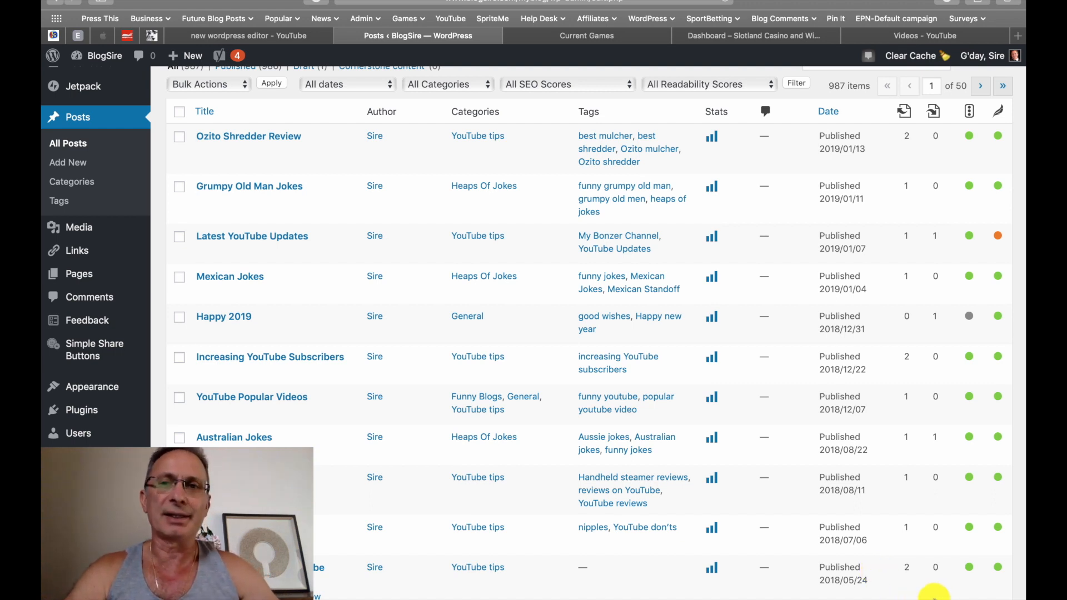
# Create a new post titled "Funniest Joke Ever" and start an empty paragraph below the title
pyautogui.moveTo(938, 598)
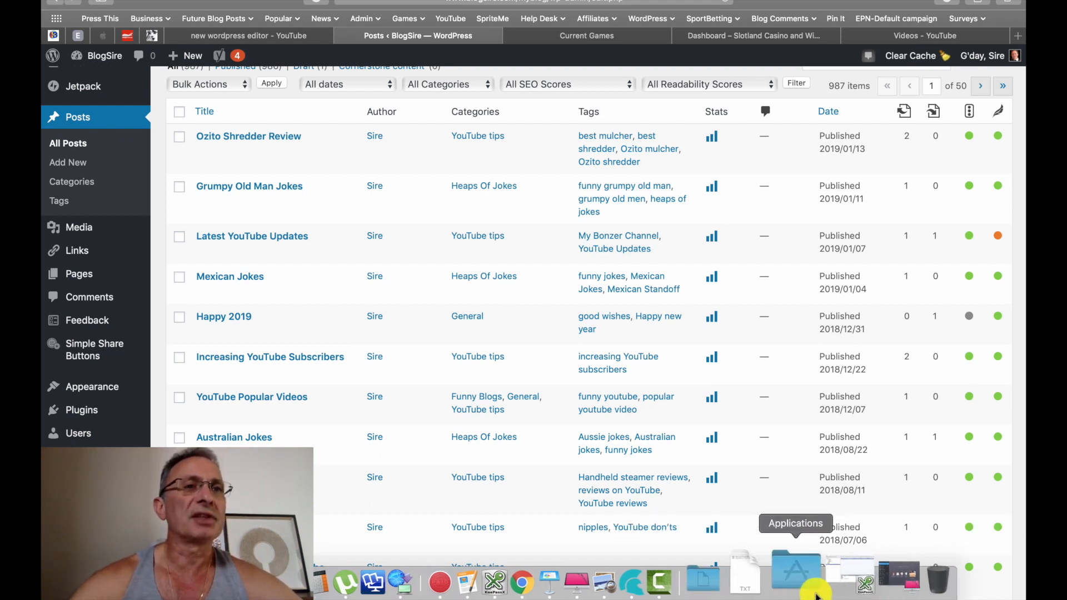
pyautogui.click(67, 162)
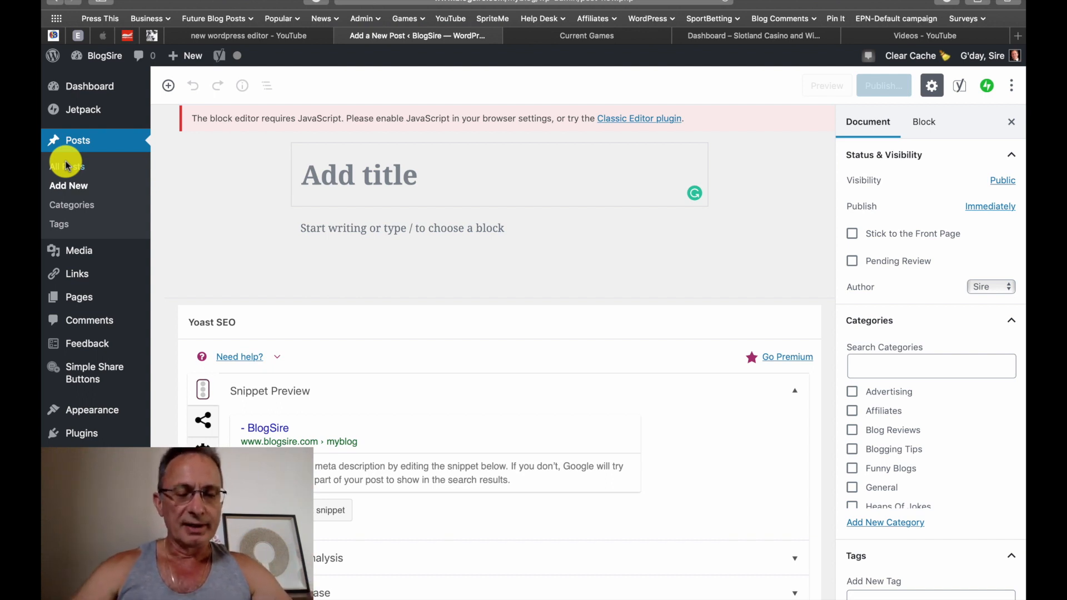
pyautogui.write('Funni')
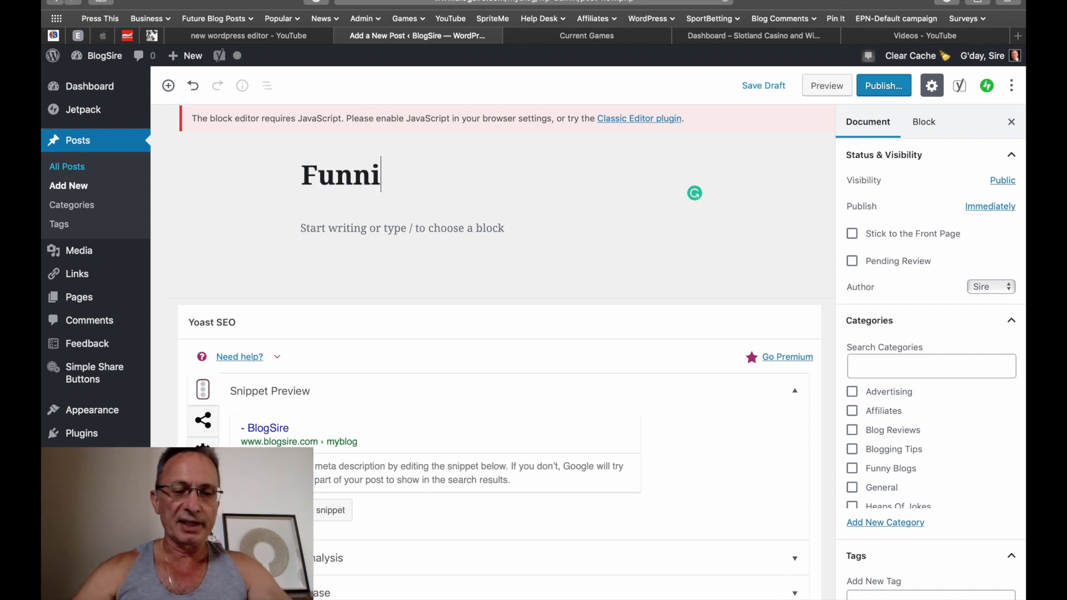
pyautogui.write('est Jok')
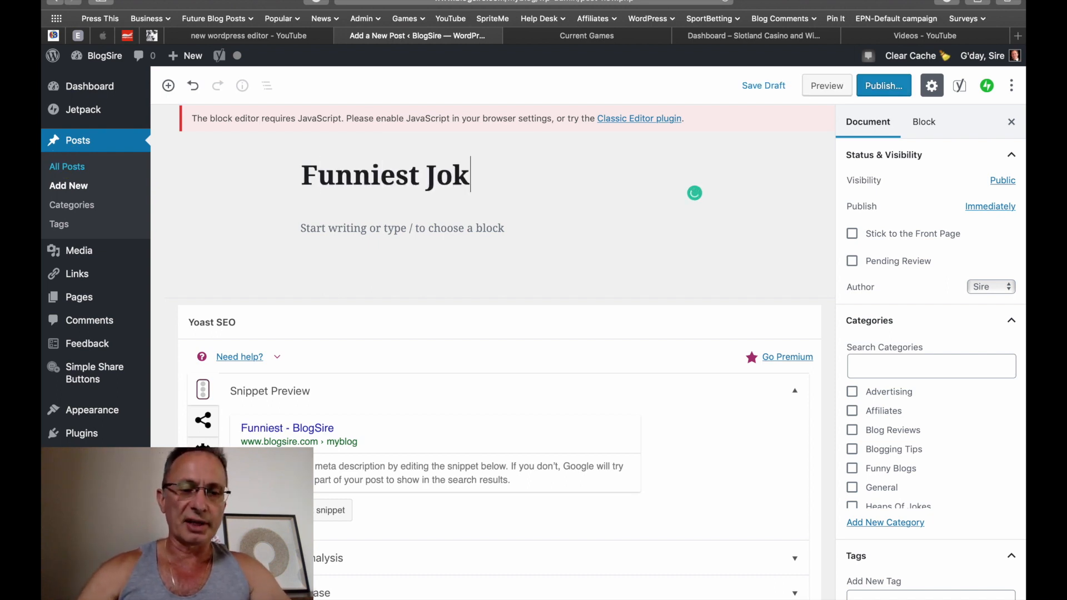
pyautogui.write('e Ever')
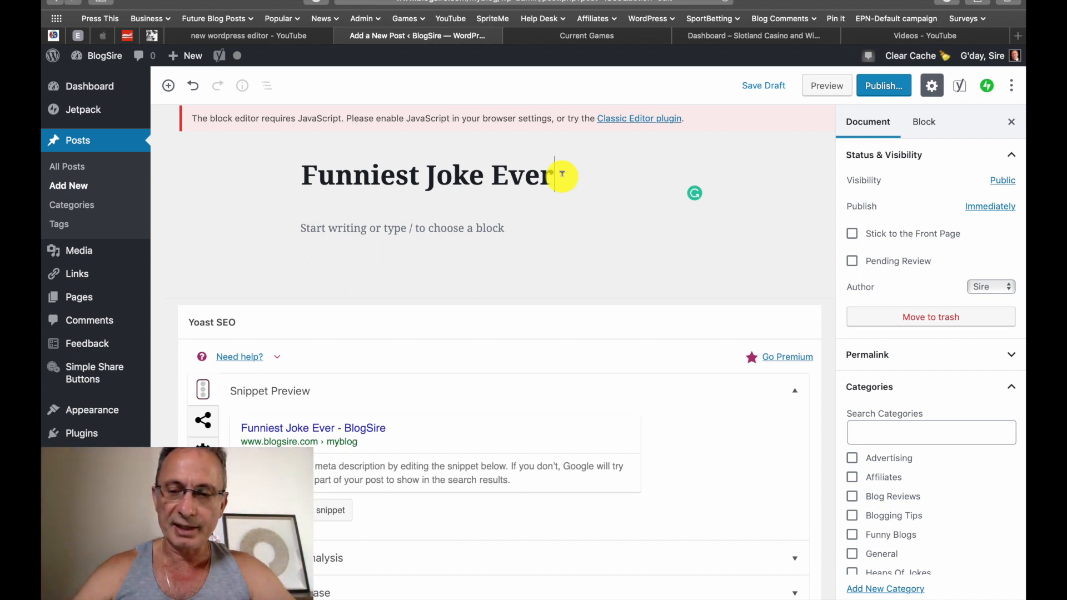
pyautogui.press('Return')
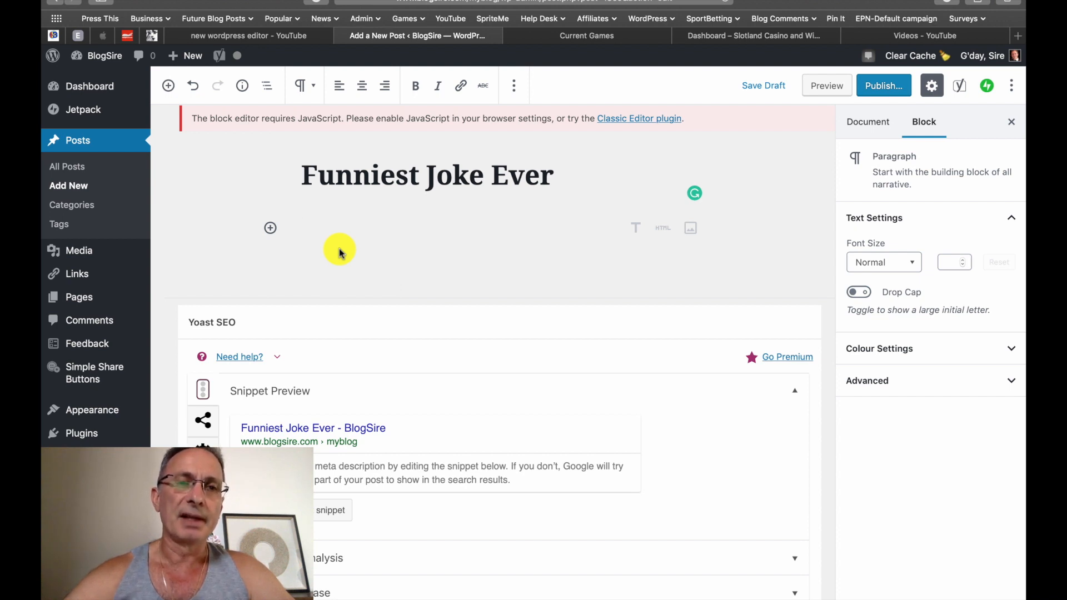
pyautogui.write('Assds')
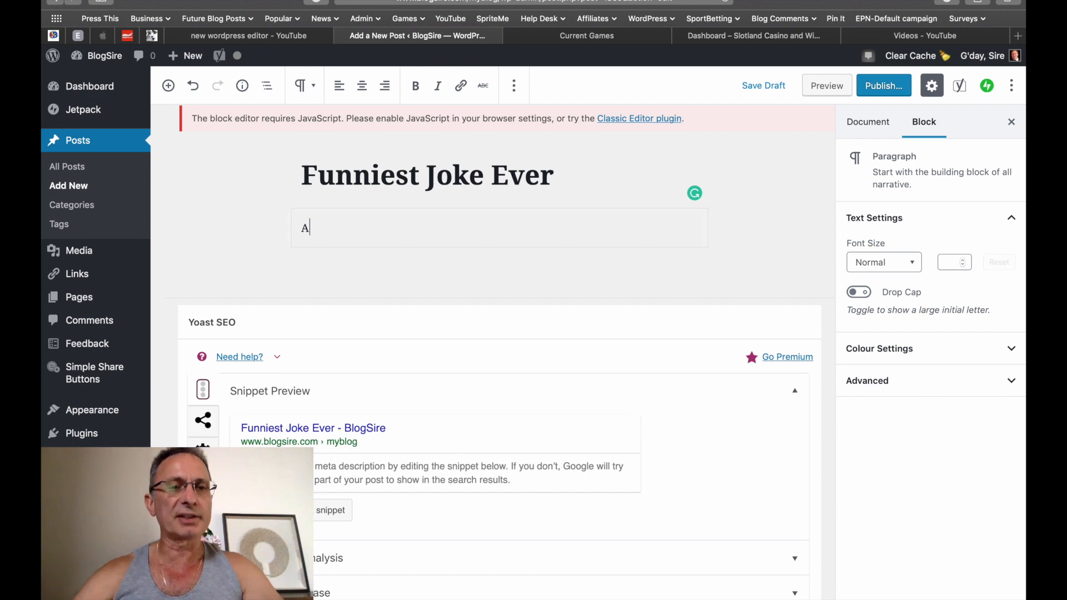
pyautogui.press('BackSpace')
pyautogui.press('BackSpace')
pyautogui.press('BackSpace')
pyautogui.press('BackSpace')
pyautogui.press('BackSpace')
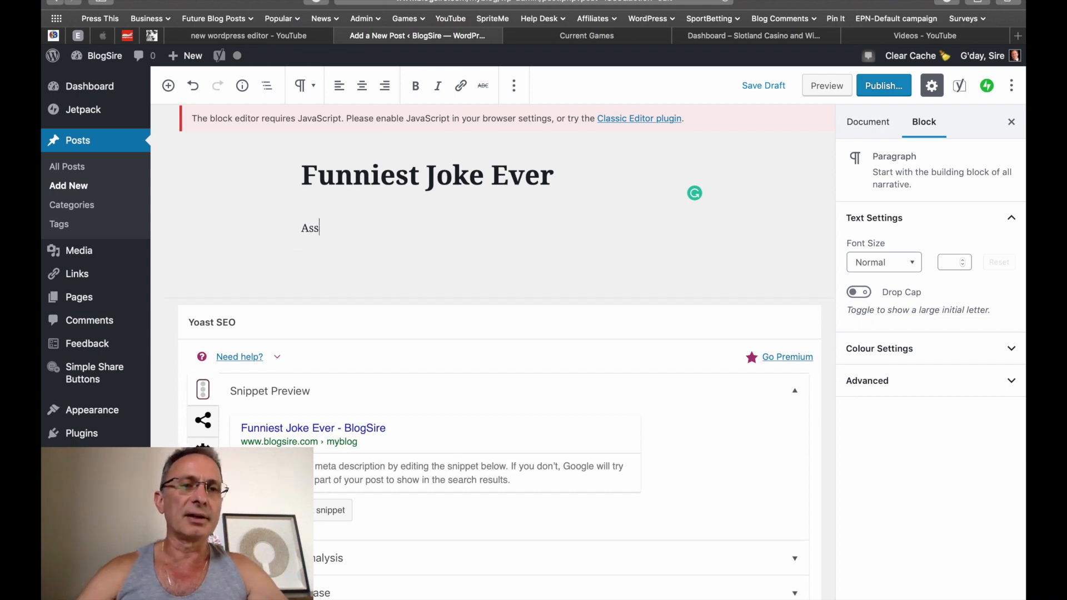
# Copy the BMW salesman joke from the jokes e-mail in Mail and paste it into the post's empty paragraph
pyautogui.hotkey('ctrl', 'Left')
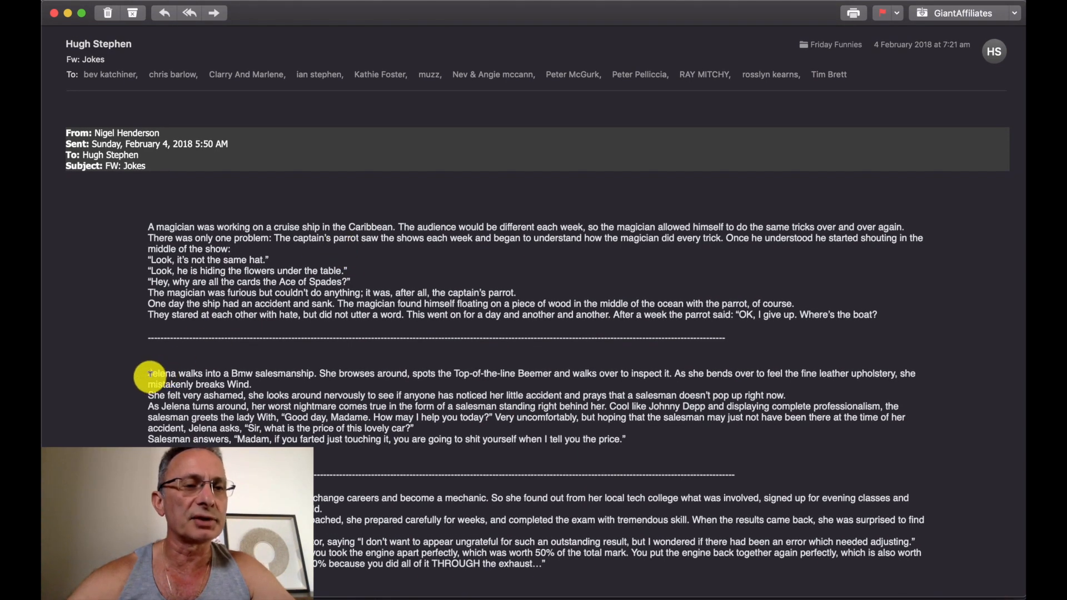
pyautogui.moveTo(149, 373); pyautogui.dragTo(643, 439)
pyautogui.press('super+c')
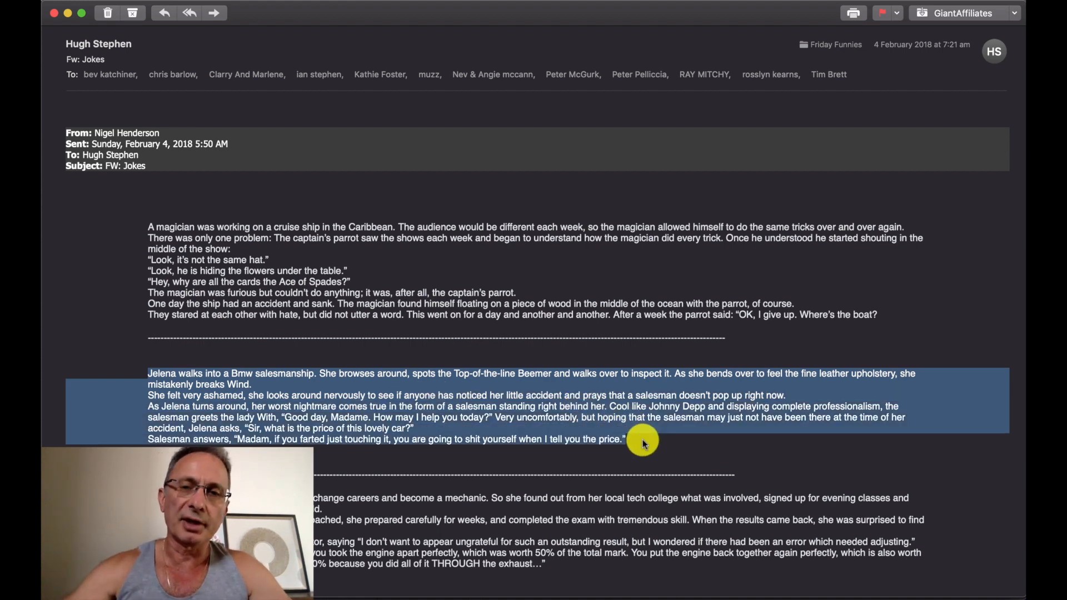
pyautogui.hotkey('ctrl', 'Right')
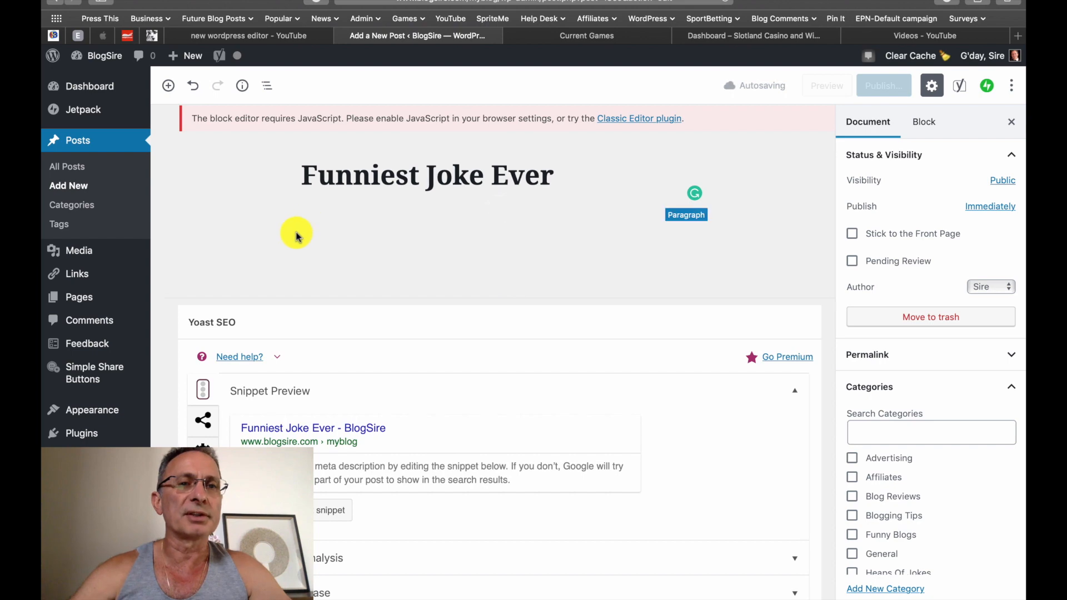
pyautogui.click(326, 227)
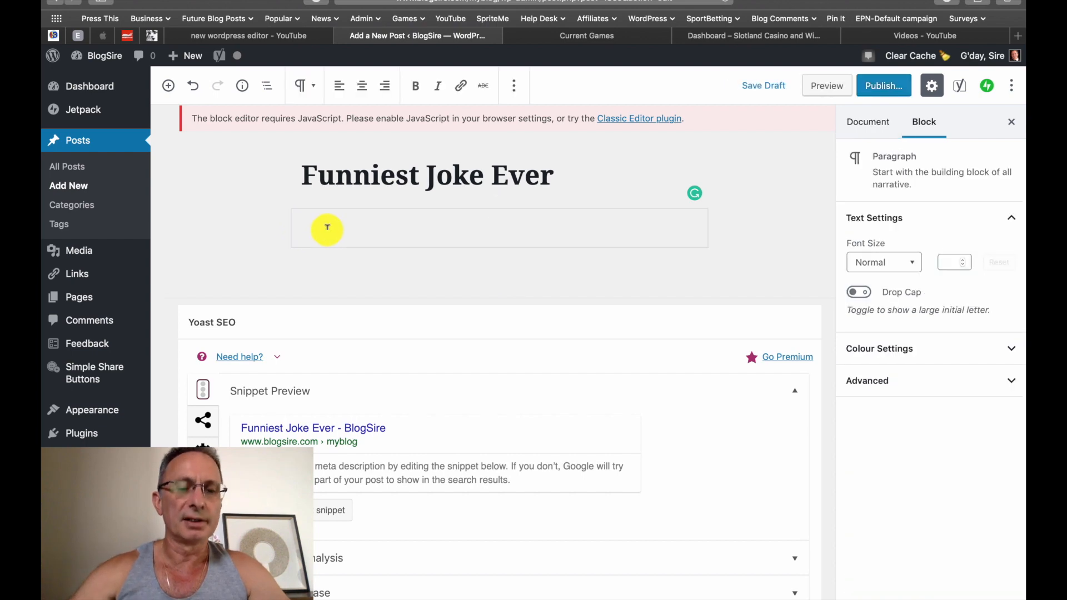
pyautogui.press('super+v')
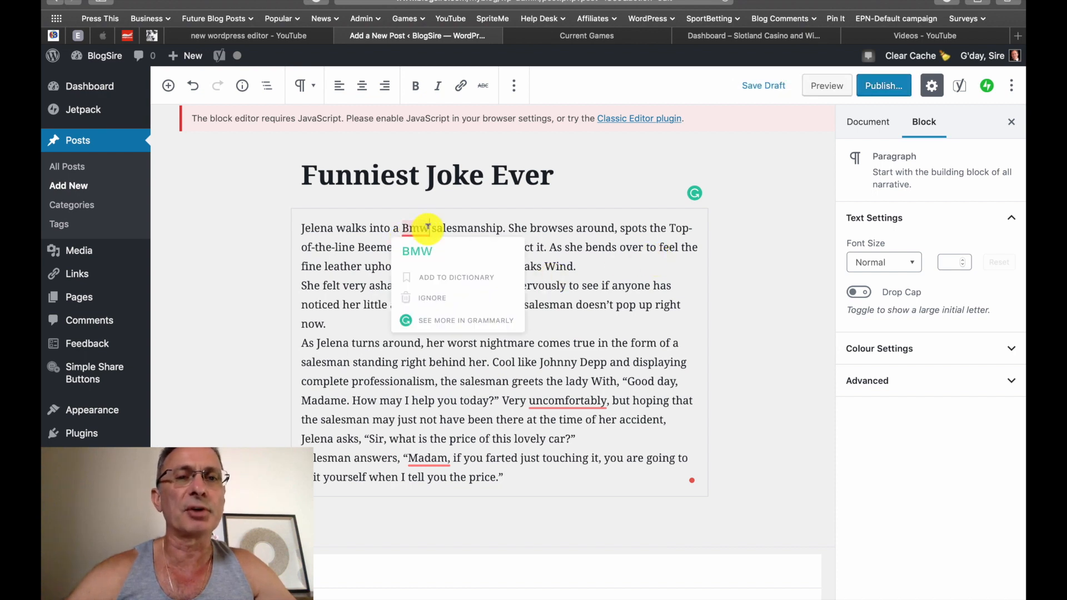
# Correct "Bmw" to "BMW" and replace the character's name at the start of the joke with "Emma"
pyautogui.click(418, 250)
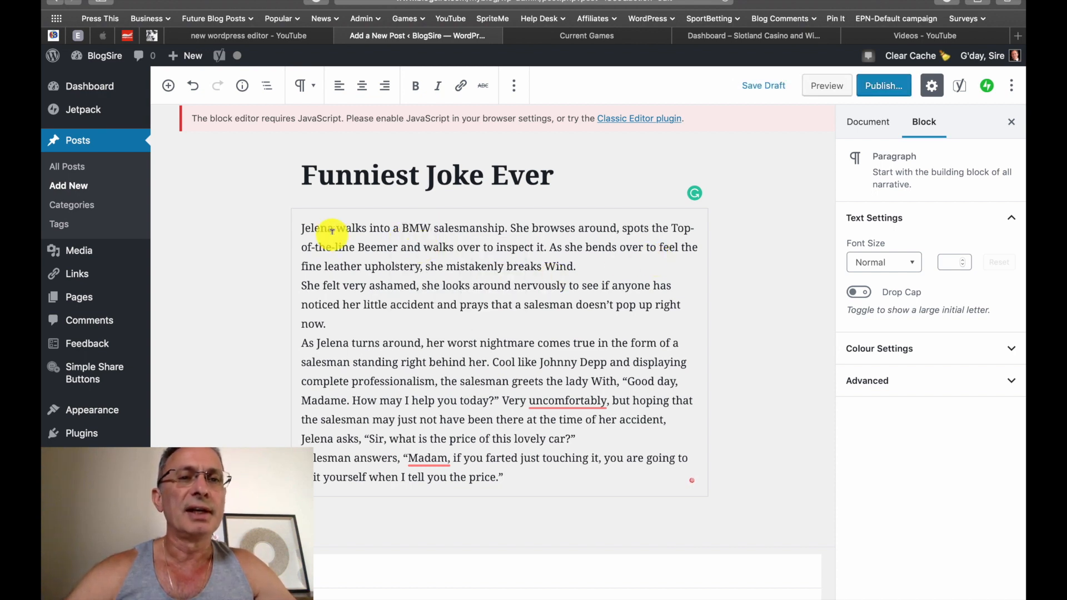
pyautogui.moveTo(332, 227); pyautogui.dragTo(300, 225)
pyautogui.click(300, 227)
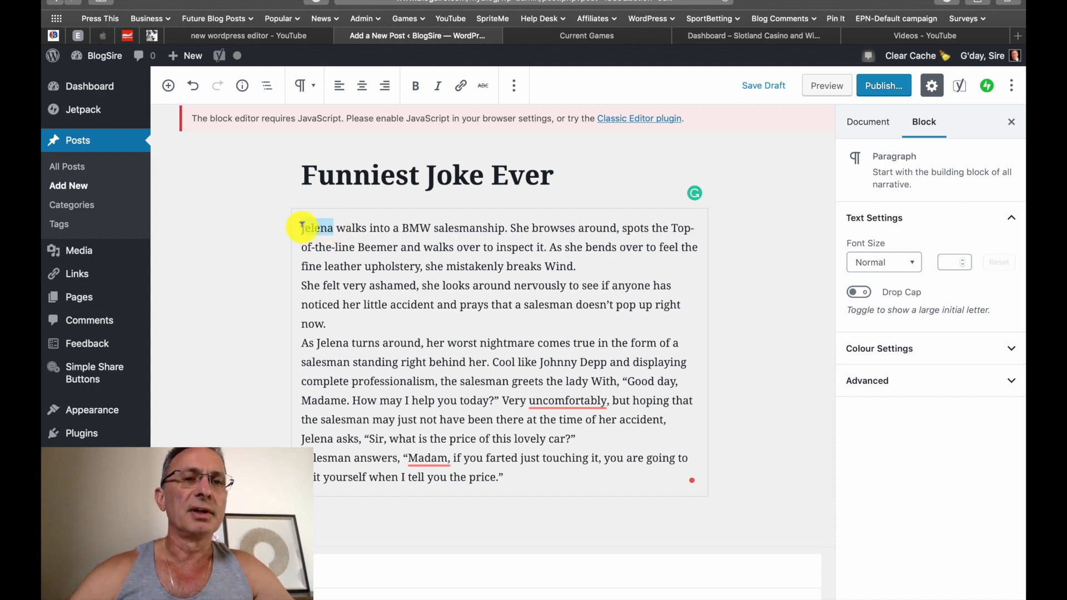
pyautogui.write('Emma')
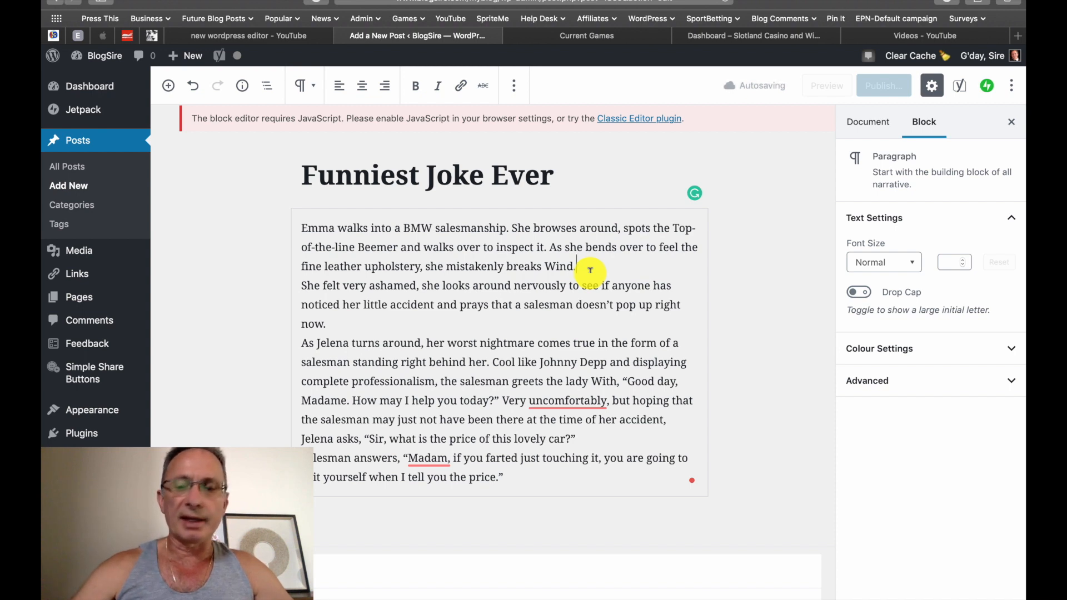
# Split the joke into a new paragraph block after "breaks Wind." and remove the blank line before "She felt very ashamed"
pyautogui.click(590, 270)
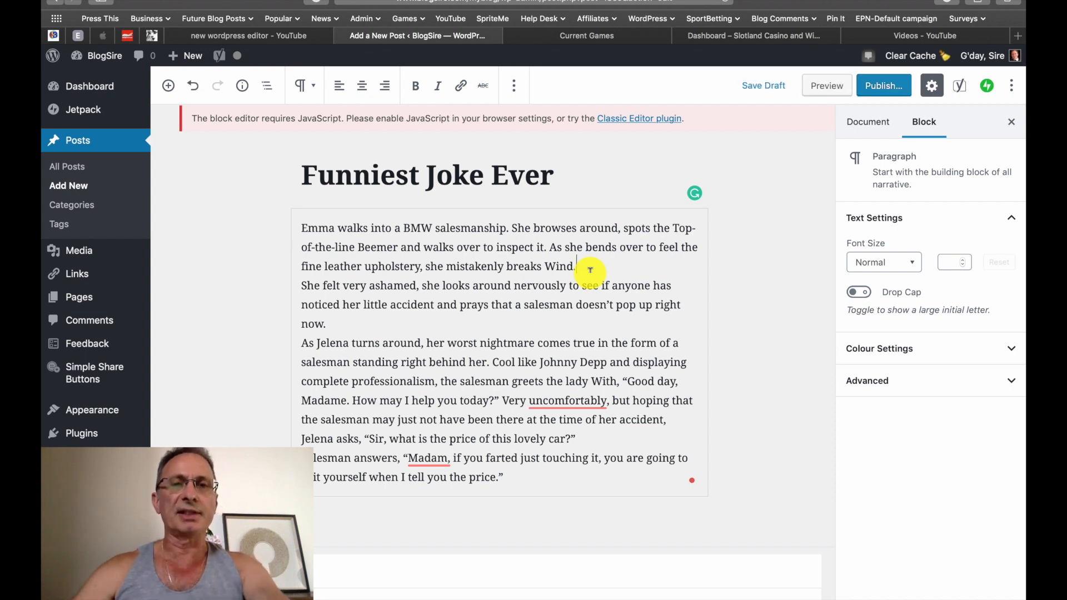
pyautogui.press('Return')
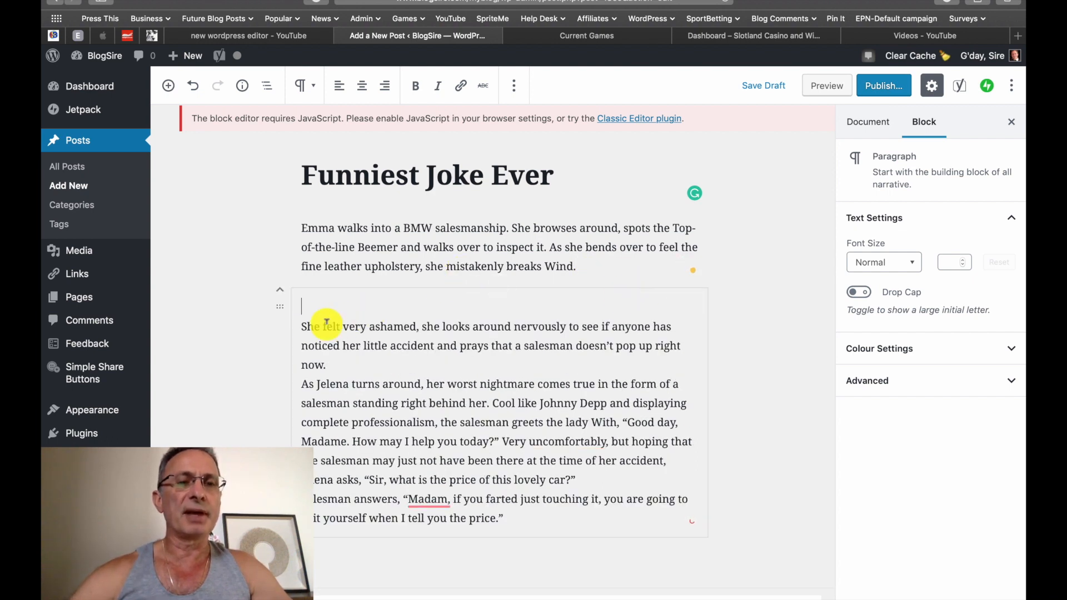
pyautogui.press('Delete')
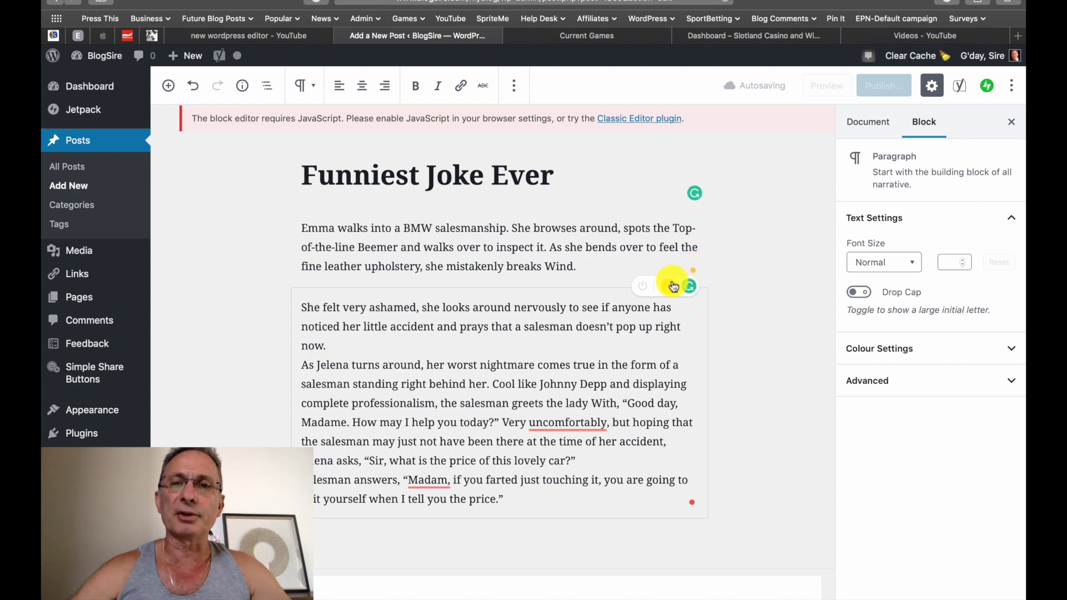
# Replace the overused word "fine" with Grammarly's suggestion "beautiful" in the first paragraph and return to the post
pyautogui.click(670, 286)
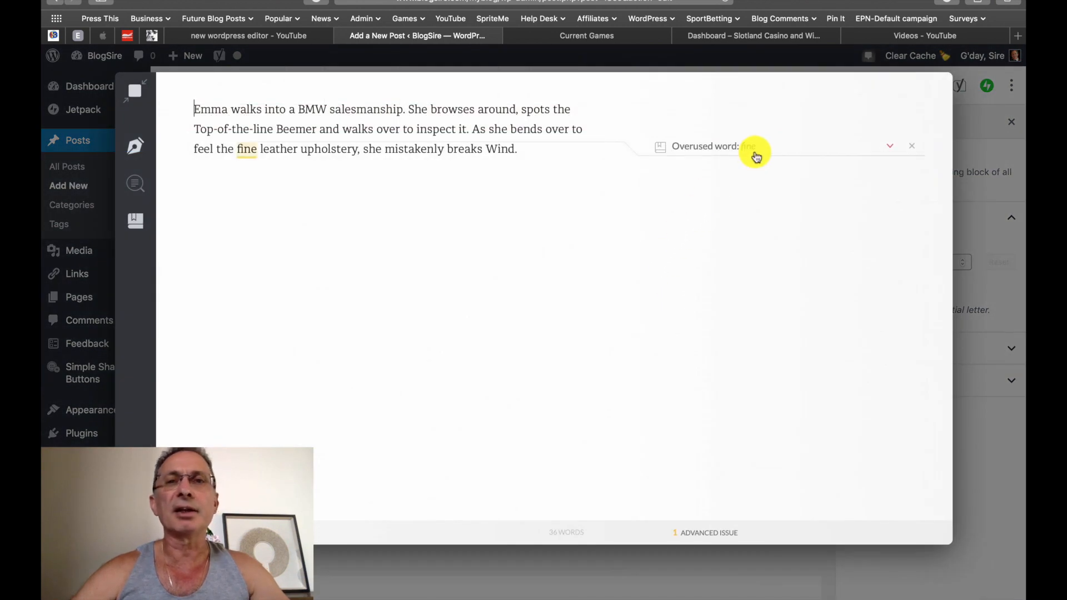
pyautogui.click(889, 148)
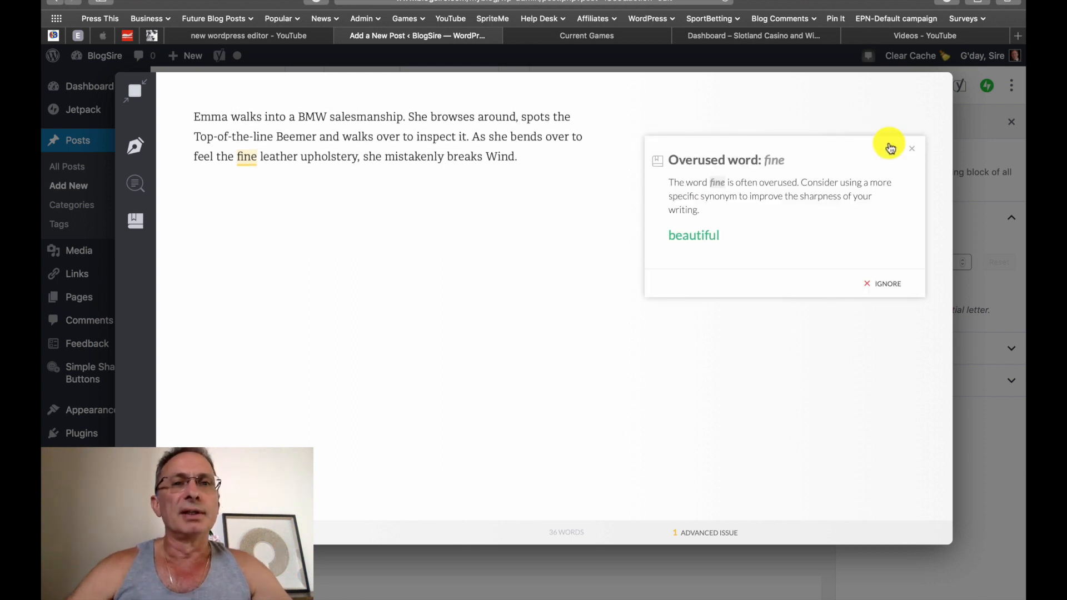
pyautogui.click(693, 238)
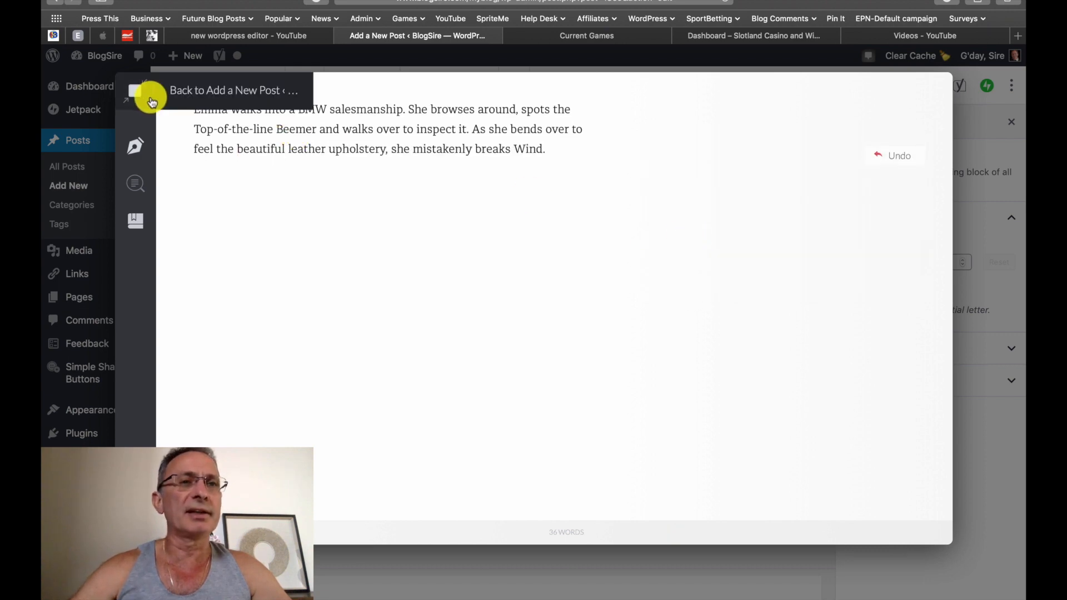
pyautogui.click(137, 91)
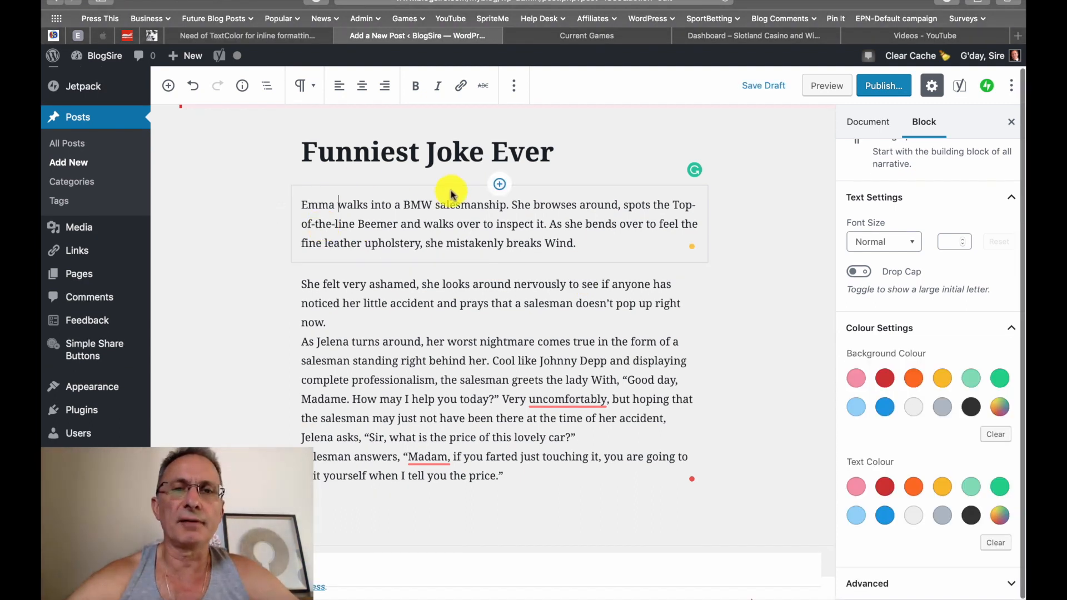
# Try pink, red, pale green and custom #318363 text colours on the selected word "Emma", and clear the text colour
pyautogui.moveTo(333, 203); pyautogui.dragTo(307, 203)
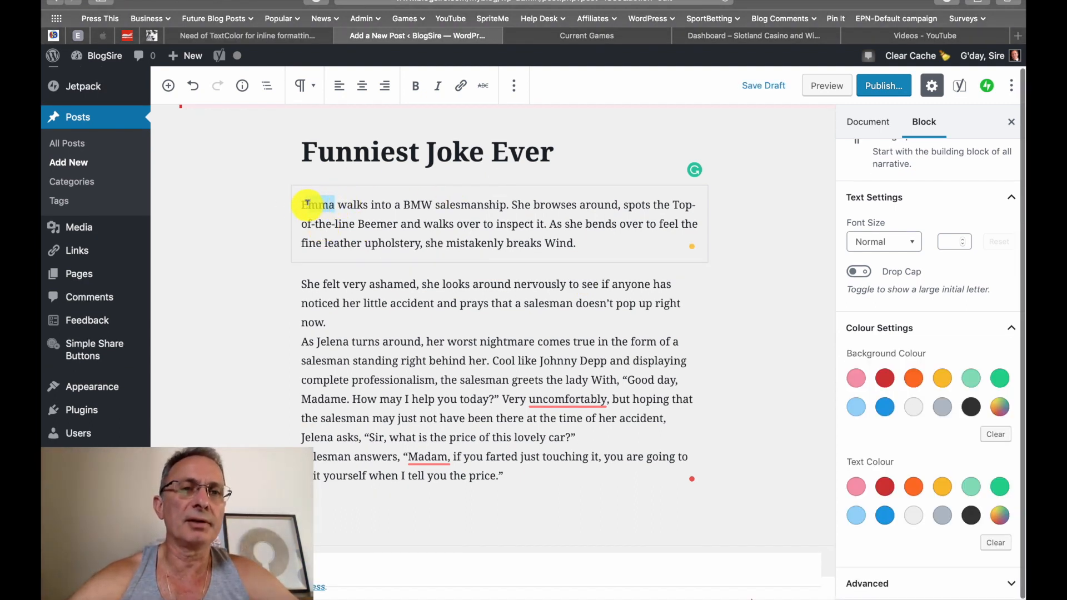
pyautogui.click(299, 203)
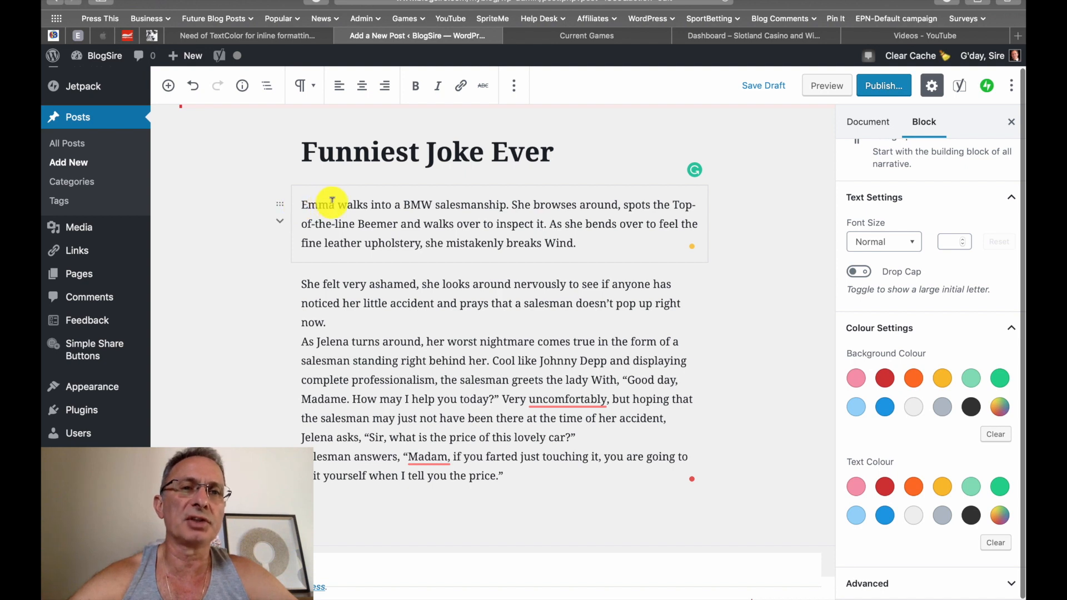
pyautogui.moveTo(332, 201); pyautogui.dragTo(302, 202)
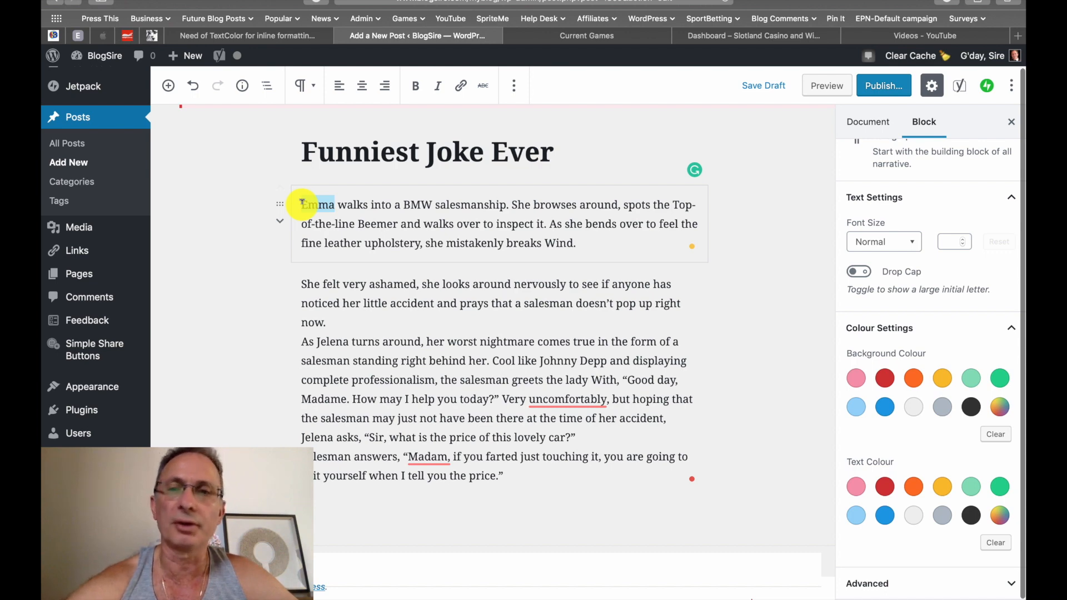
pyautogui.click(859, 487)
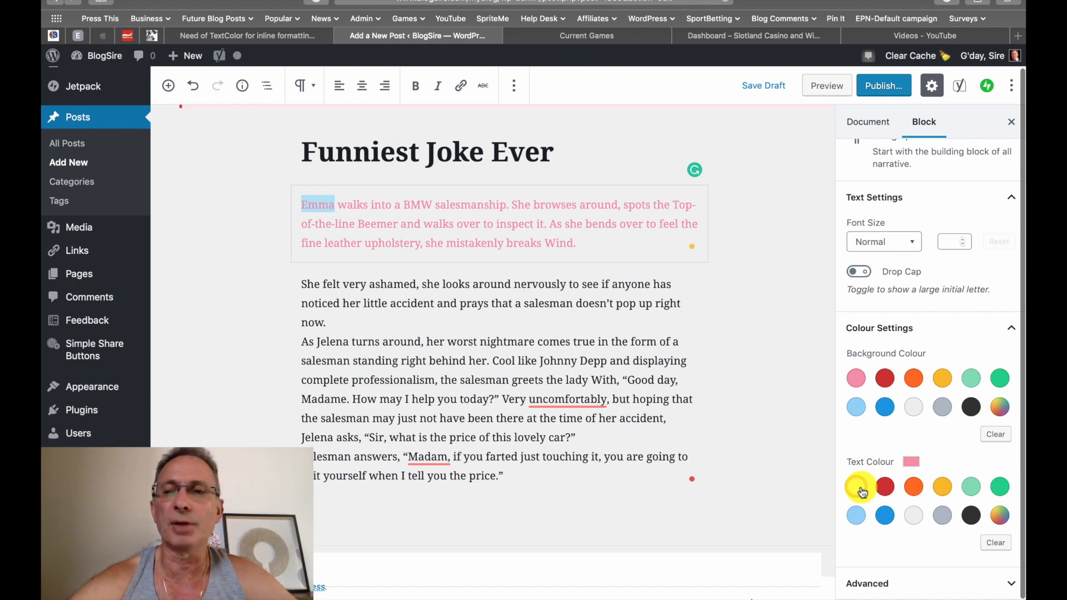
pyautogui.click(885, 487)
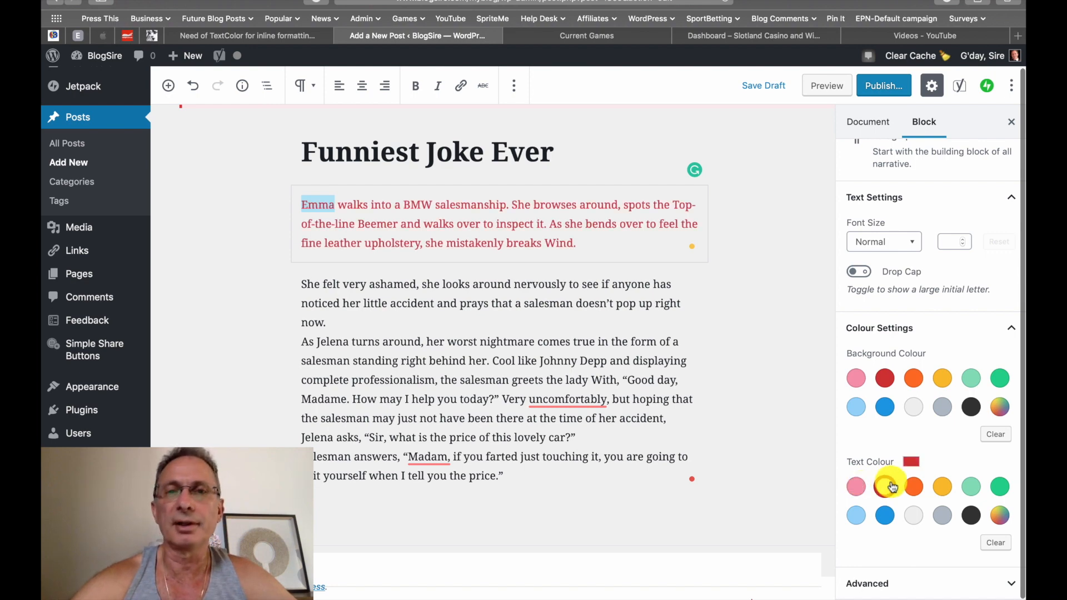
pyautogui.click(981, 492)
pyautogui.click(999, 514)
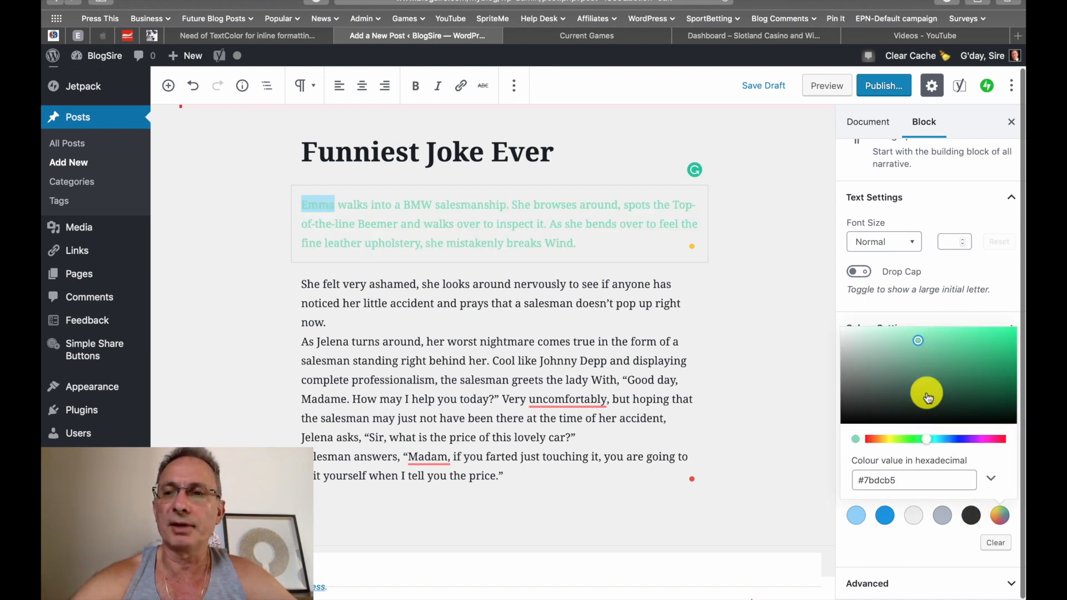
pyautogui.moveTo(928, 397); pyautogui.dragTo(951, 378)
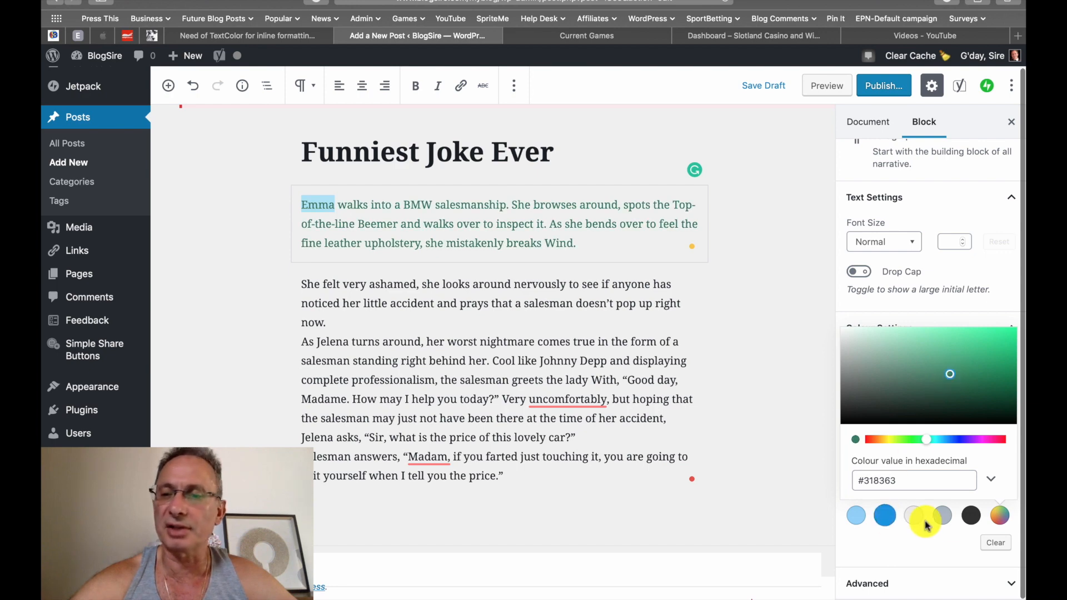
pyautogui.click(995, 542)
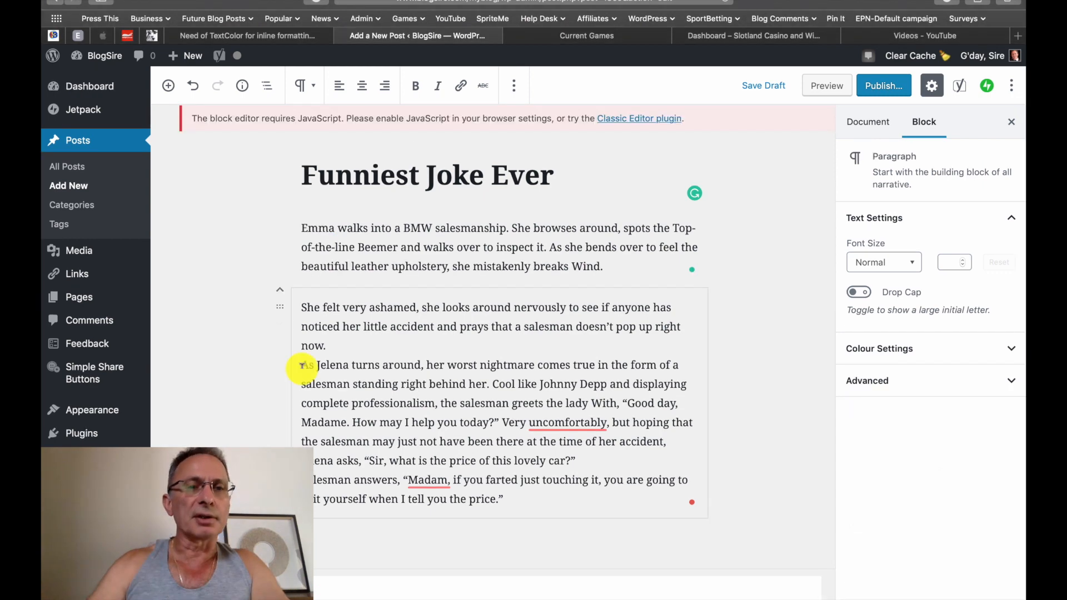
# Join the "As Jelena turns around" sentence to the line above and change its character name to "Emma"
pyautogui.click(302, 365)
pyautogui.press('BackSpace')
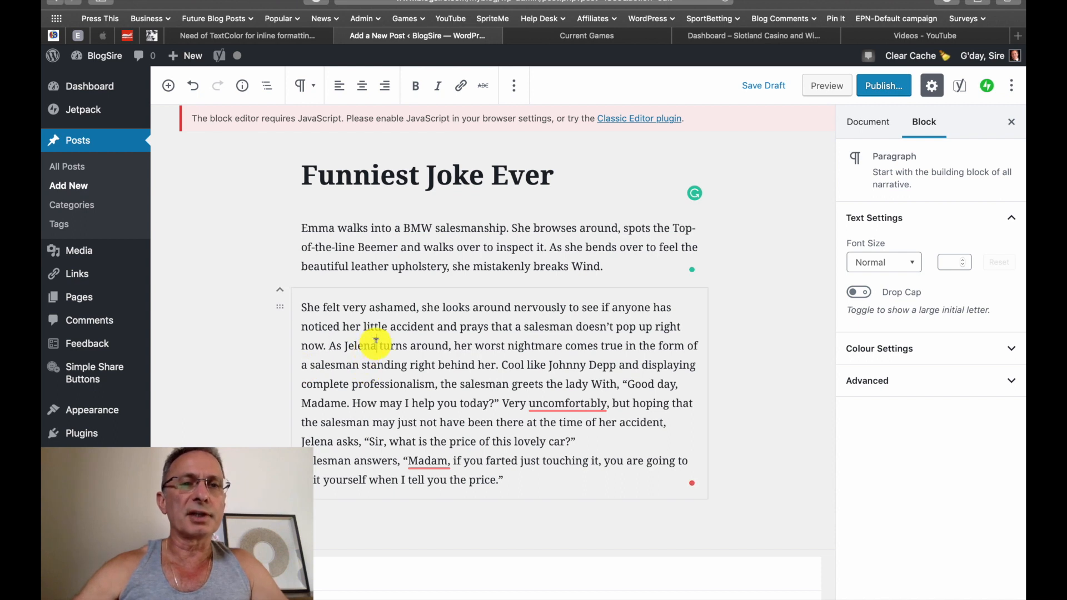
pyautogui.moveTo(376, 345); pyautogui.dragTo(349, 341)
pyautogui.write('Emm')
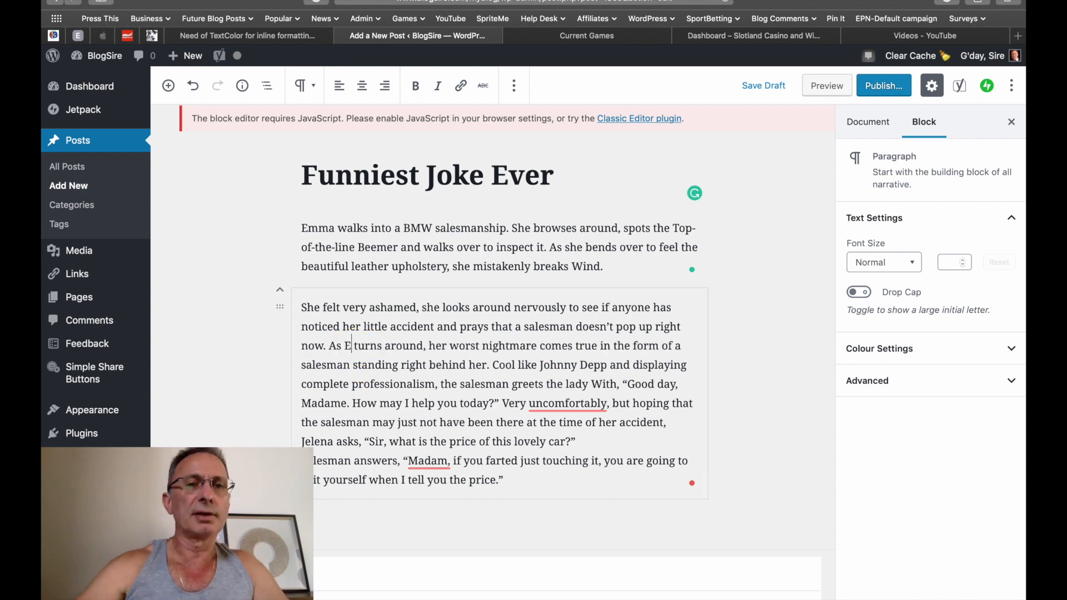
pyautogui.write('a')
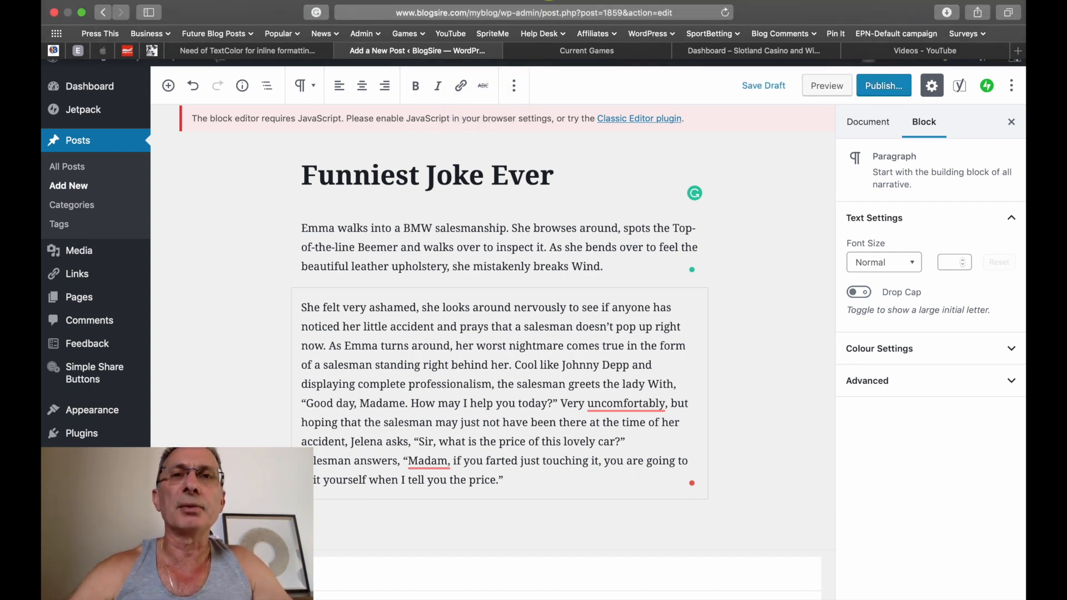
pyautogui.click(540, 3)
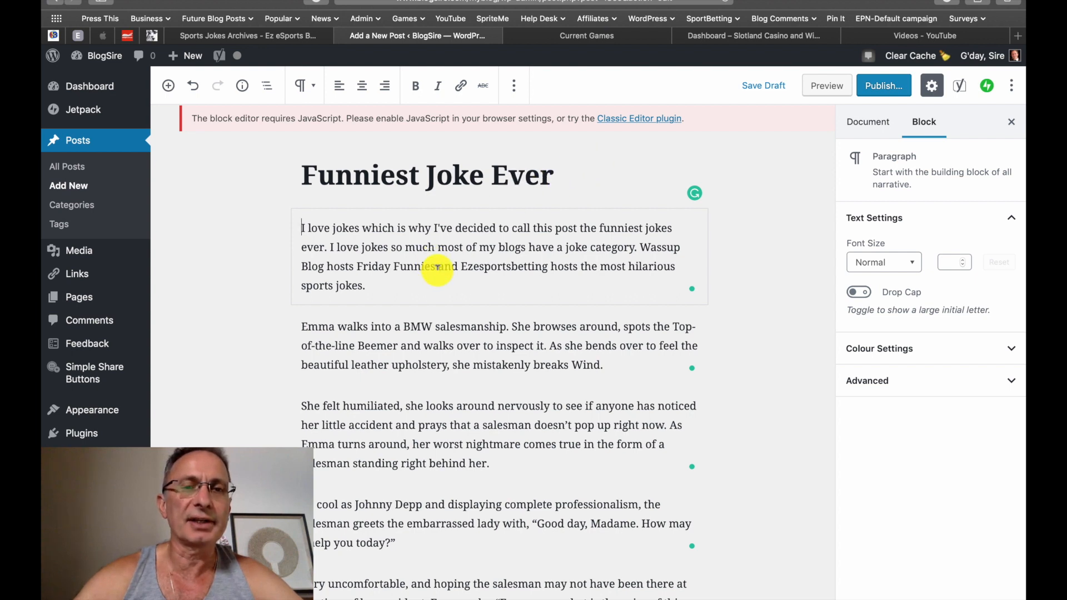
pyautogui.moveTo(434, 266); pyautogui.dragTo(354, 269)
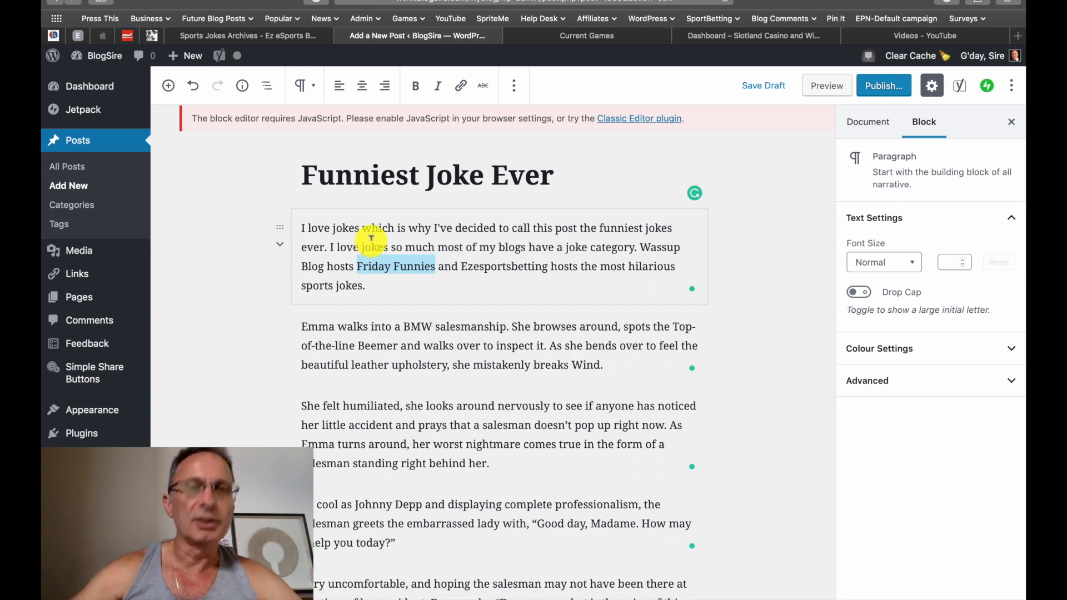
pyautogui.click(416, 87)
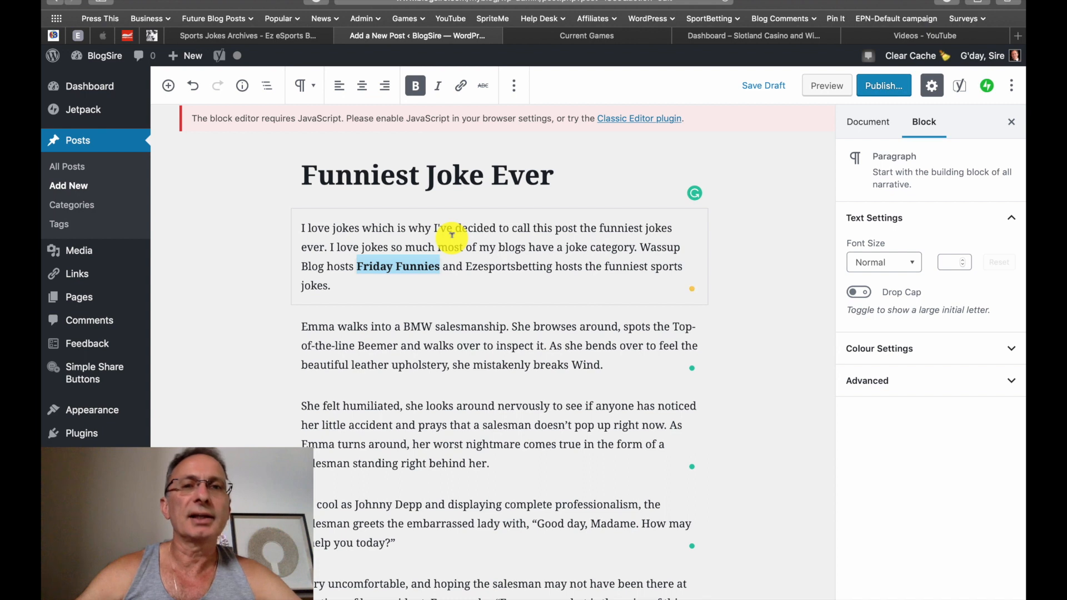
pyautogui.click(460, 85)
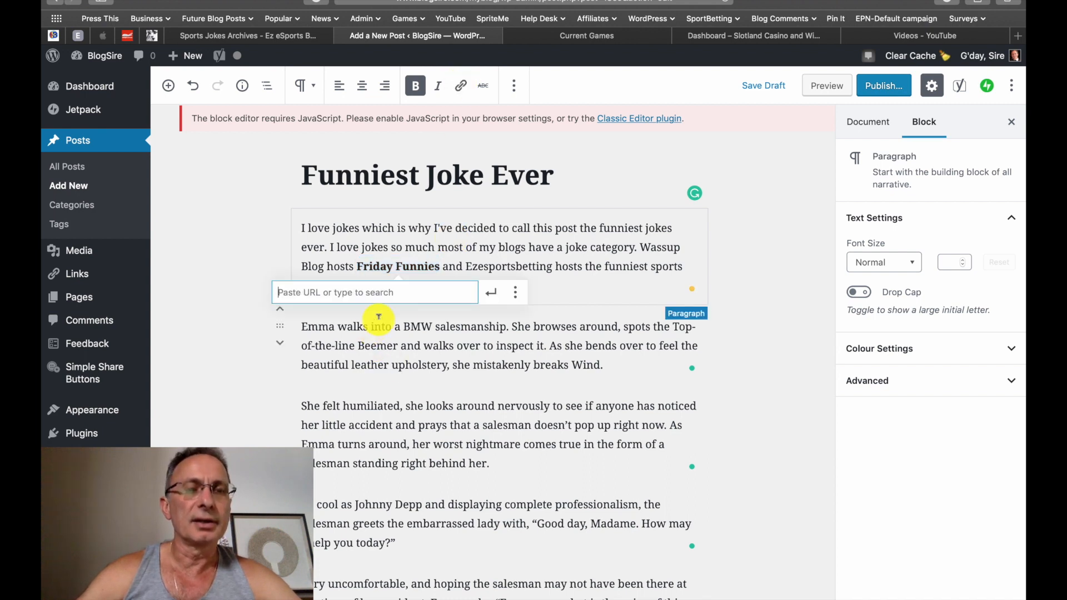
pyautogui.write('http://wassupblog.com/category/friday-funnies/')
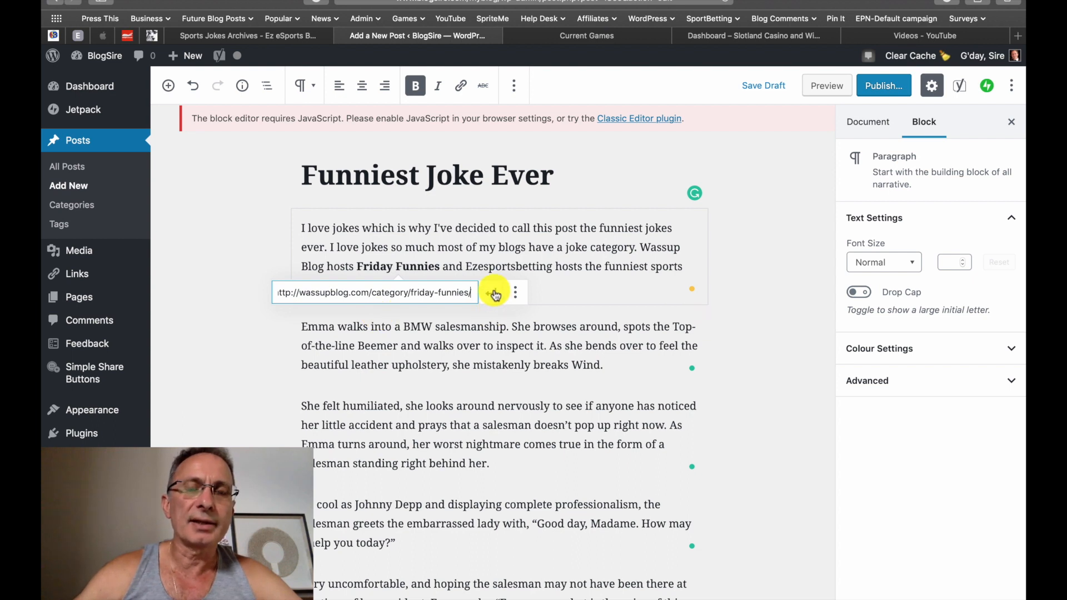
pyautogui.click(493, 293)
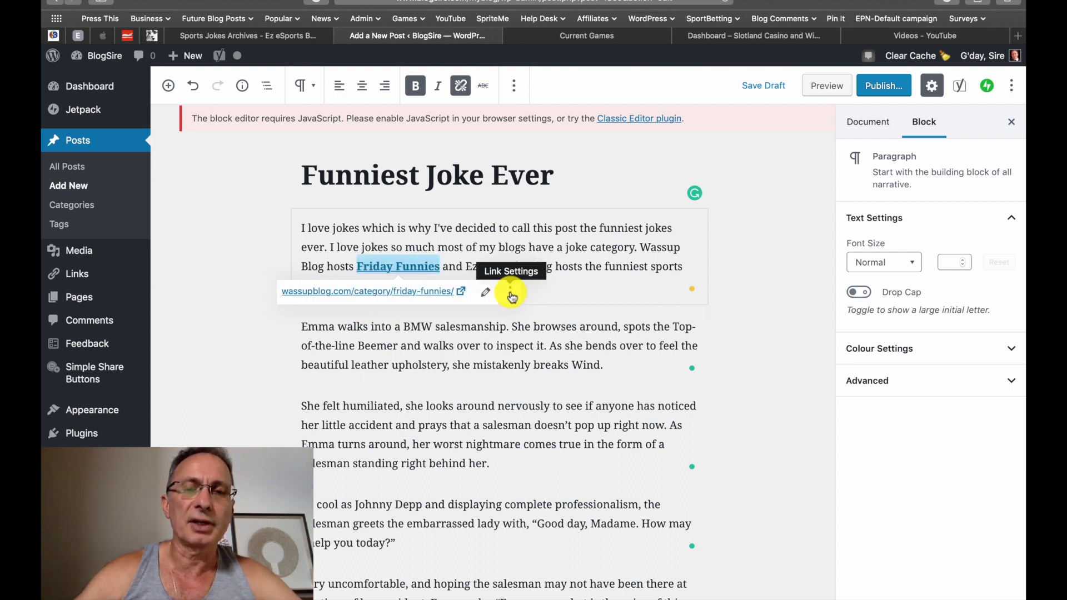
pyautogui.click(510, 294)
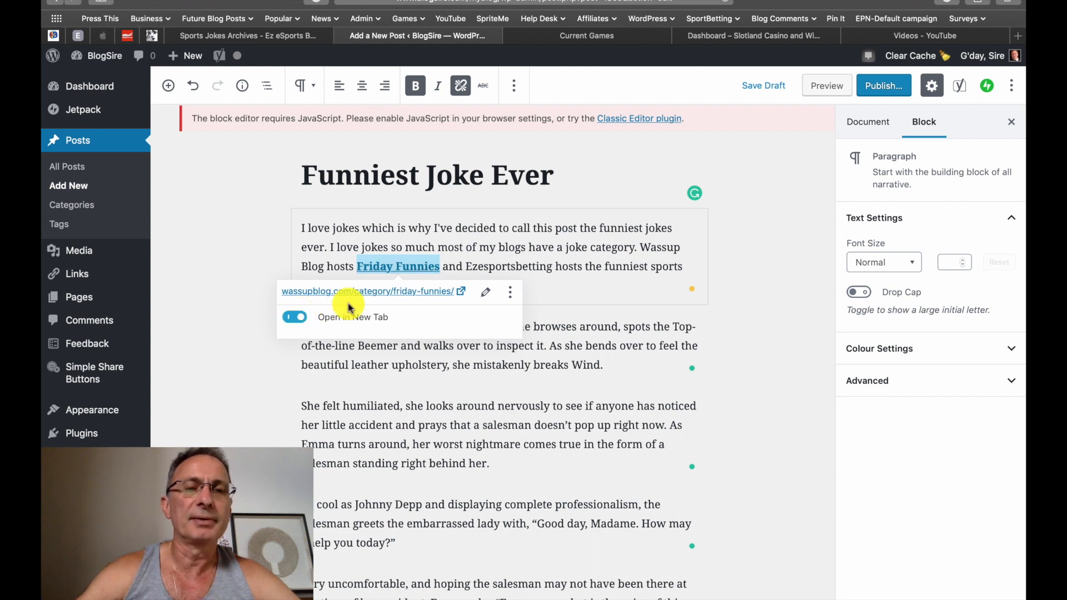
pyautogui.click(537, 300)
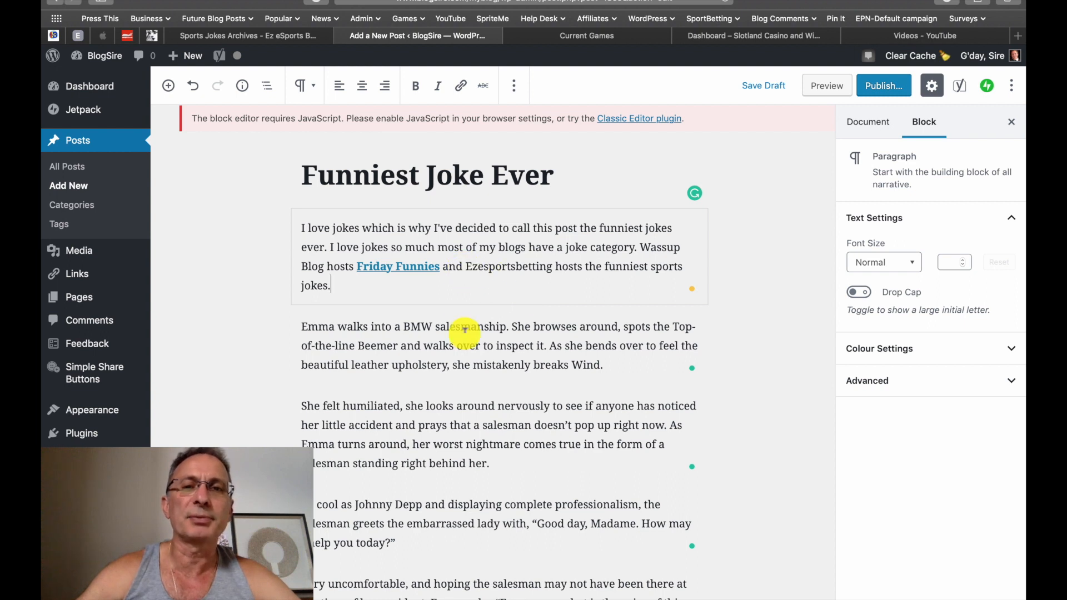
# Bold "funniest sports jokes" in the first paragraph and copy the web address of the open Sports Jokes category page
pyautogui.moveTo(605, 263); pyautogui.dragTo(331, 286)
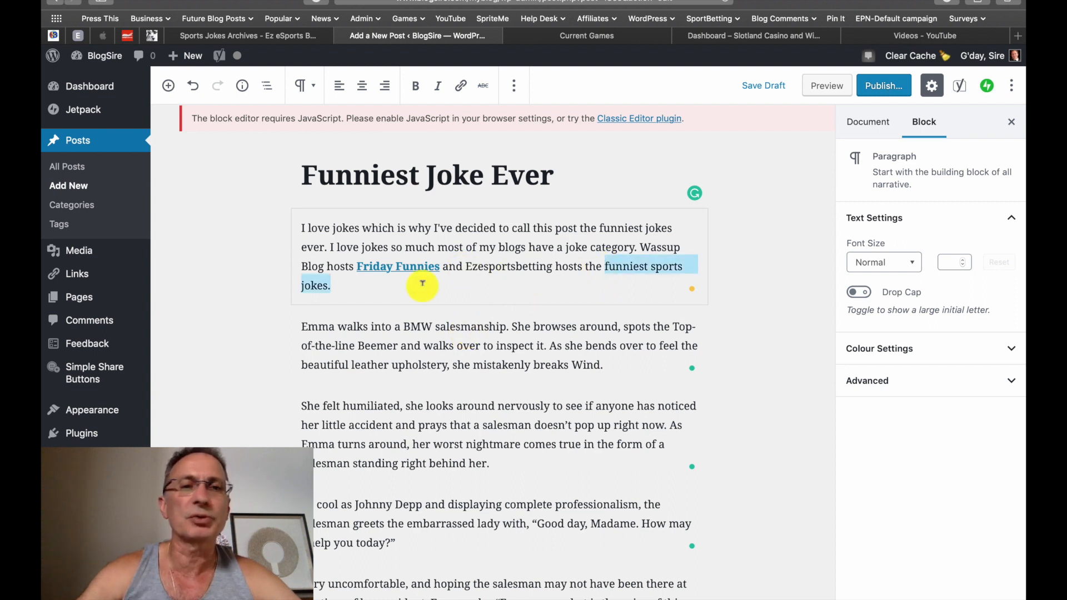
pyautogui.press('super+b')
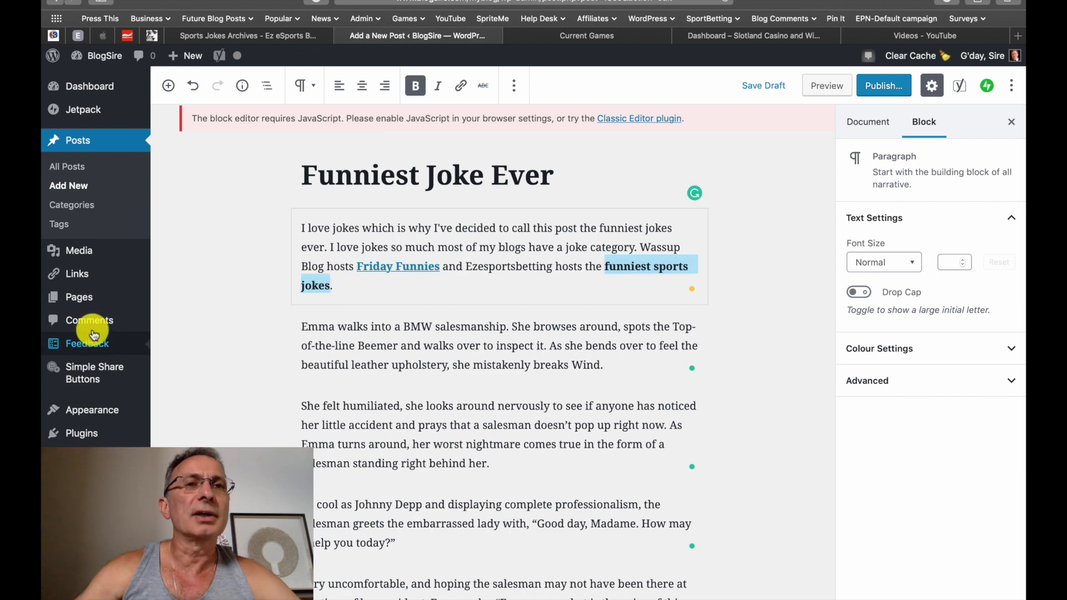
pyautogui.click(239, 36)
pyautogui.click(509, 4)
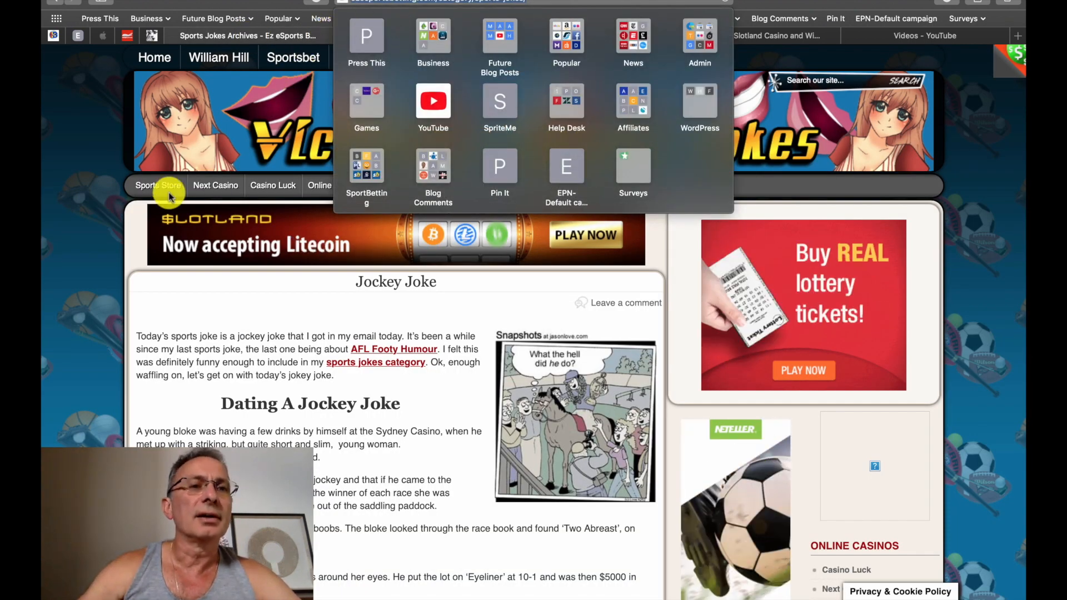
pyautogui.press('super+c')
pyautogui.click(400, 40)
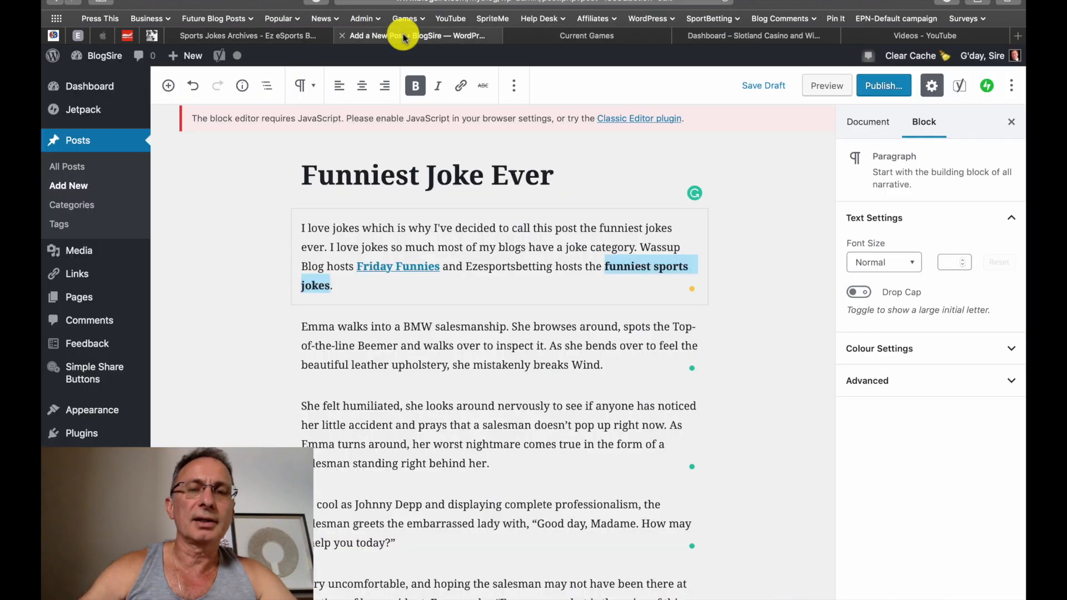
# Link "funniest sports jokes" to the copied ezesportsbetting.com/category/sports-jokes/ address, opening in a new tab
pyautogui.click(460, 85)
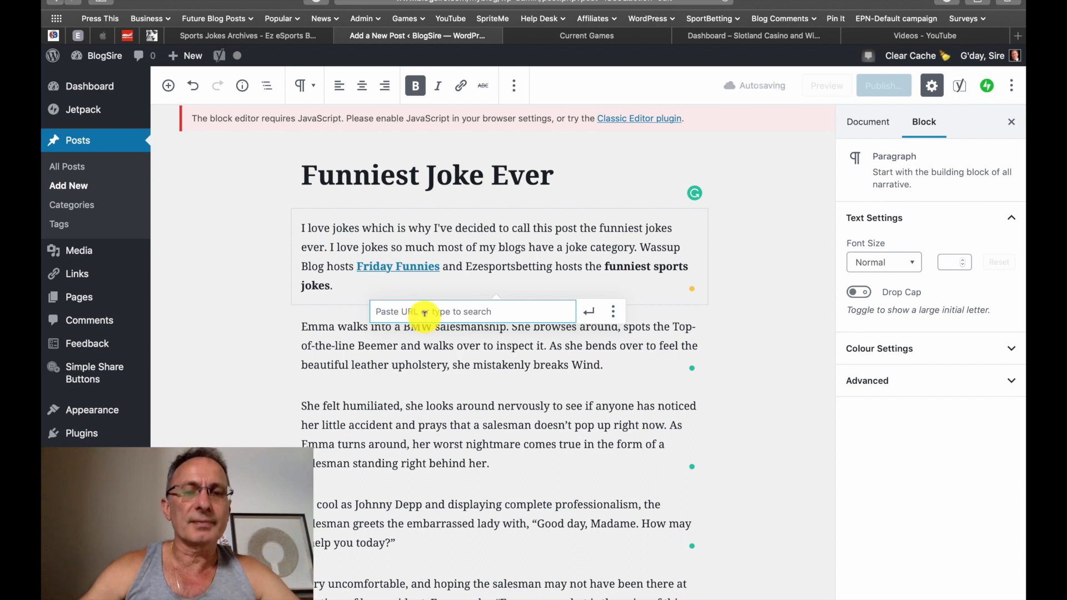
pyautogui.press('super+v')
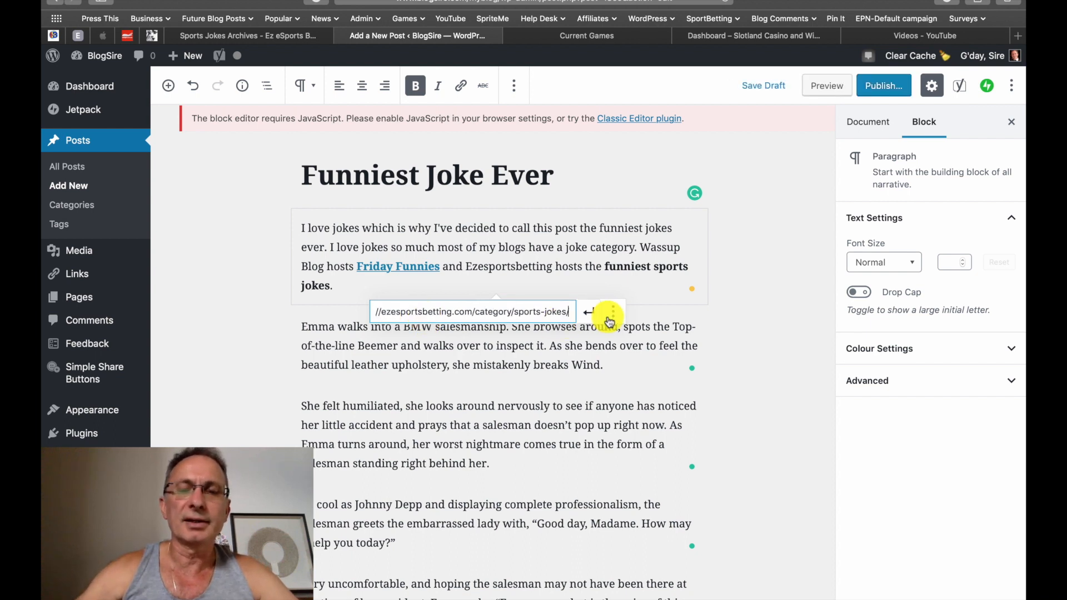
pyautogui.click(588, 312)
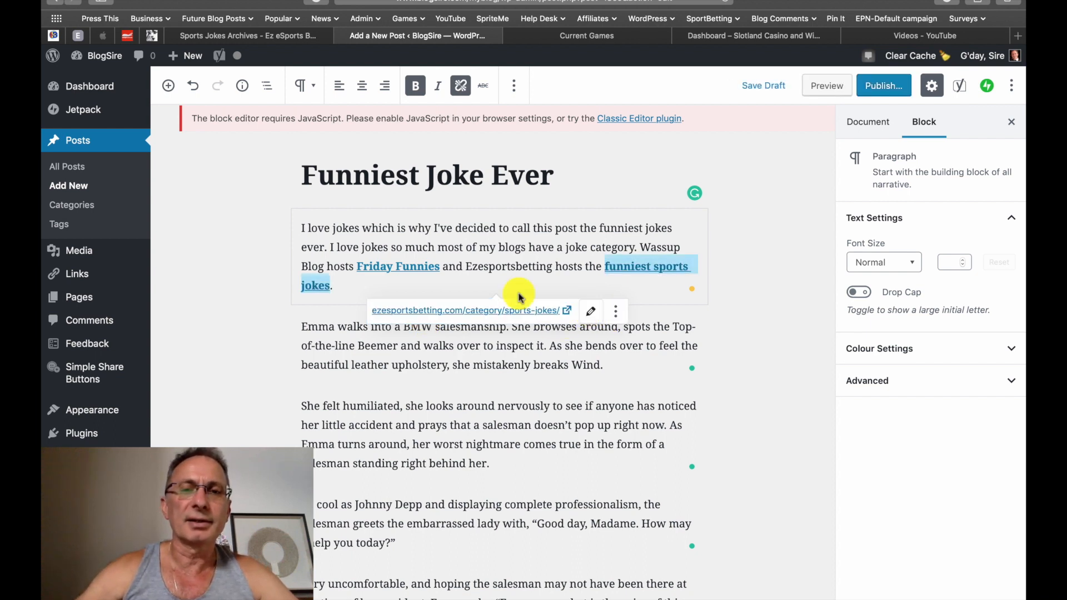
pyautogui.click(619, 314)
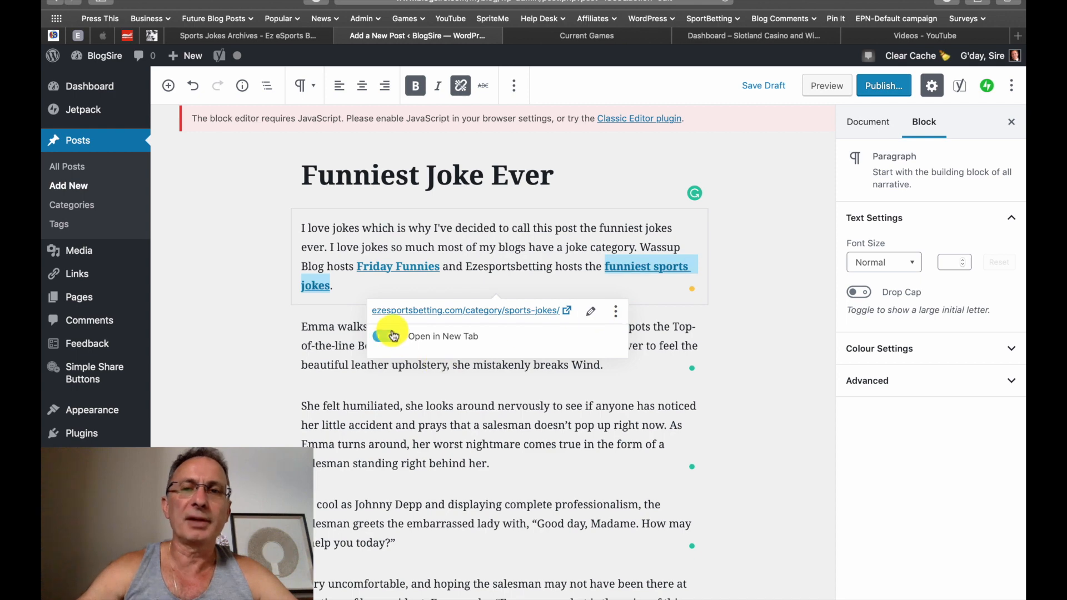
pyautogui.click(733, 271)
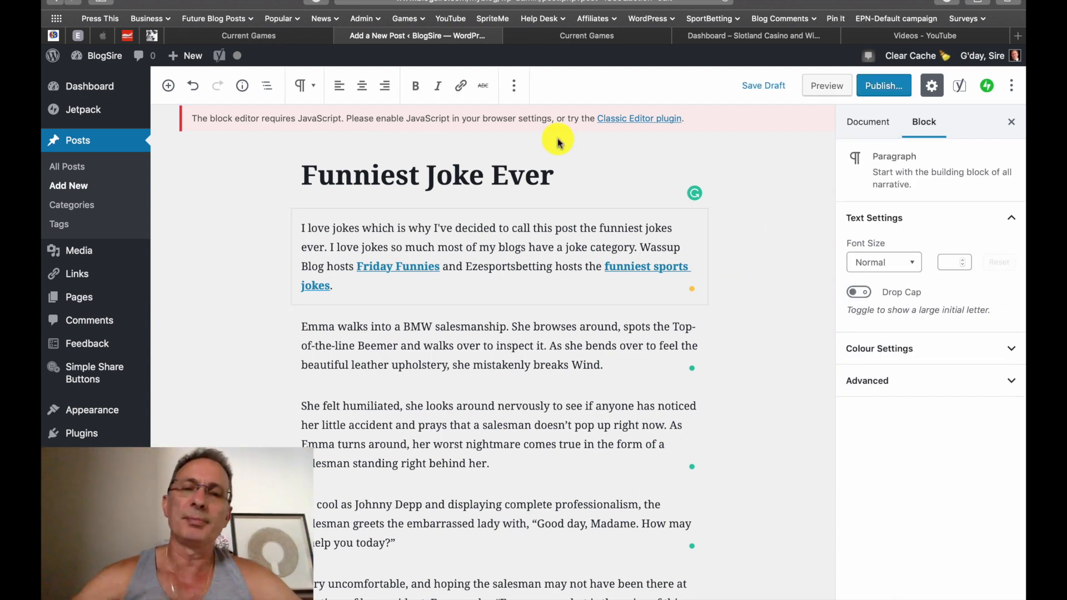
# Insert an image block above the "Emma walks into a BMW" paragraph and upload "funniest jokes ever.png" from the Desktop
pyautogui.click(480, 342)
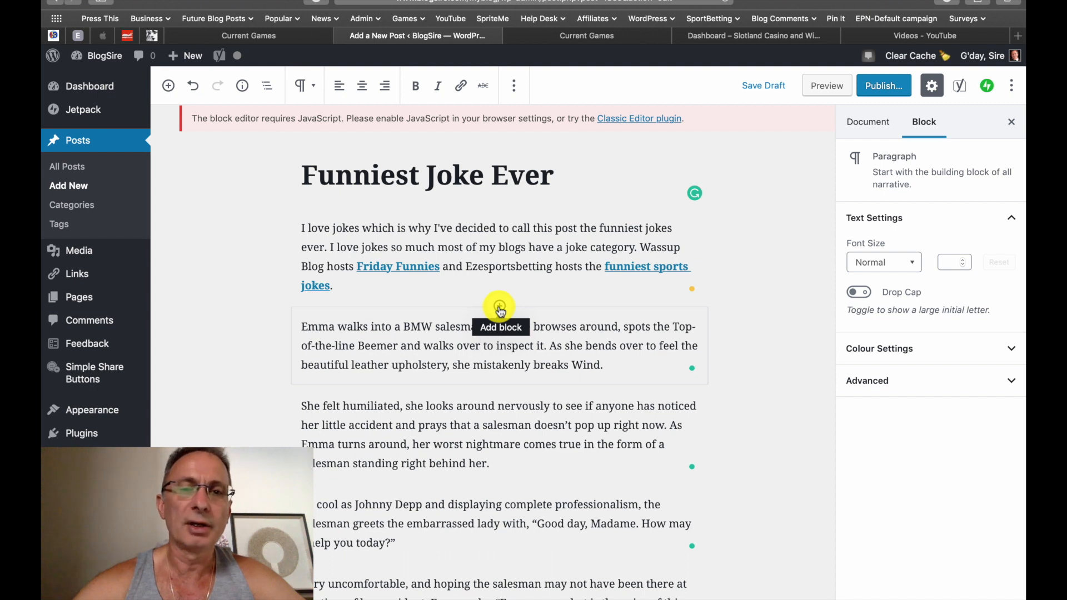
pyautogui.click(499, 307)
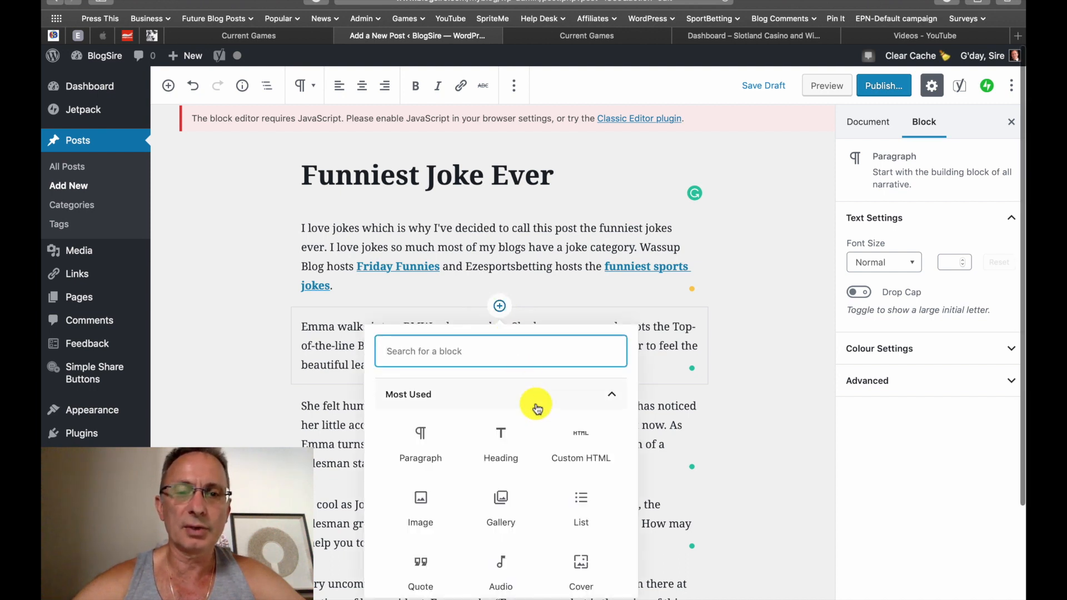
pyautogui.scroll(-2, 537, 410)
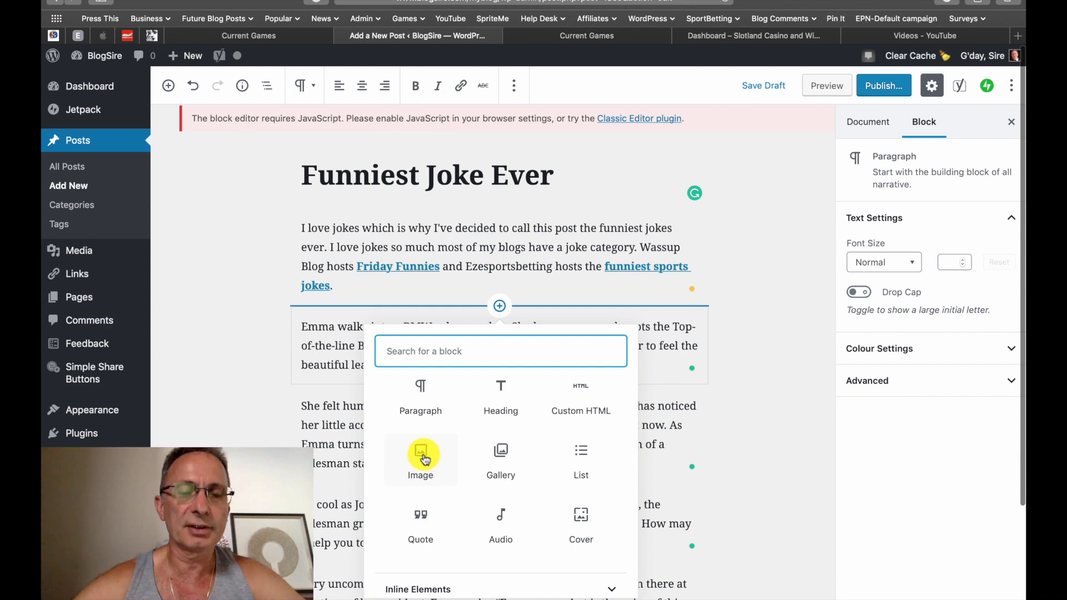
pyautogui.click(424, 459)
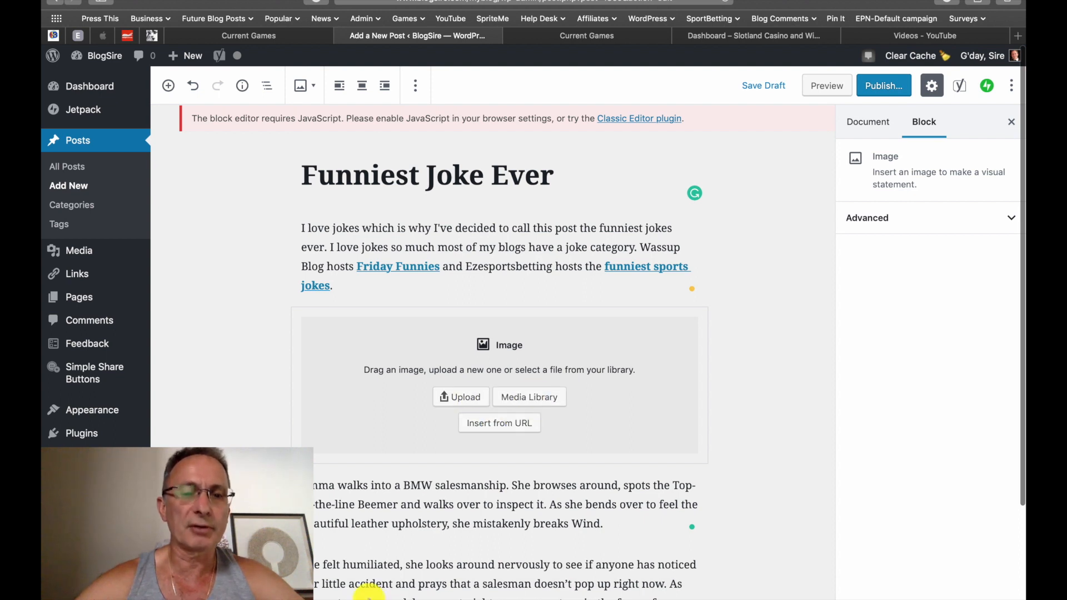
pyautogui.click(471, 399)
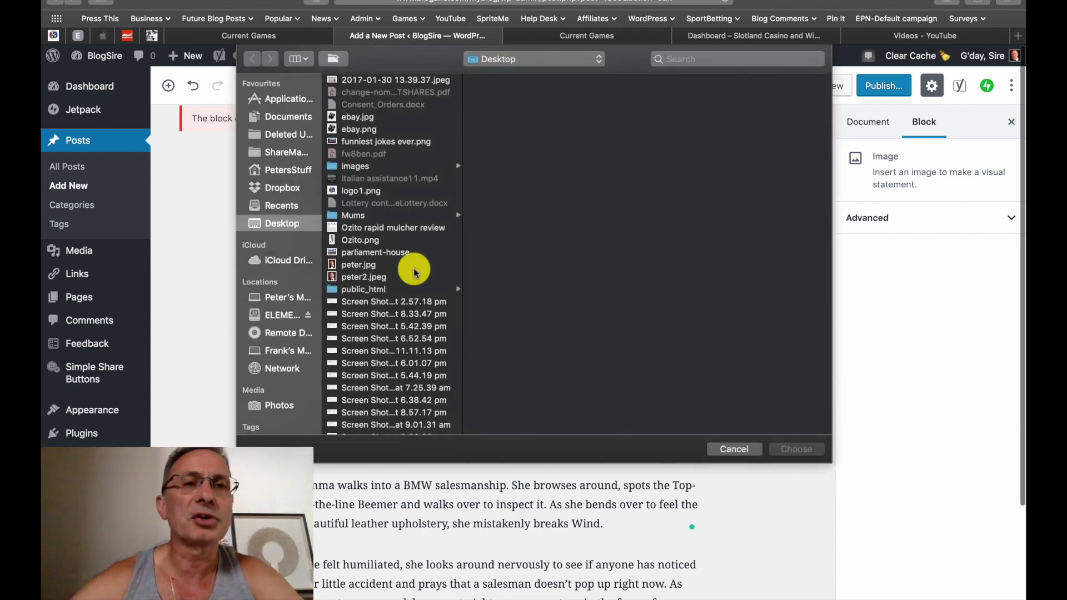
pyautogui.click(395, 147)
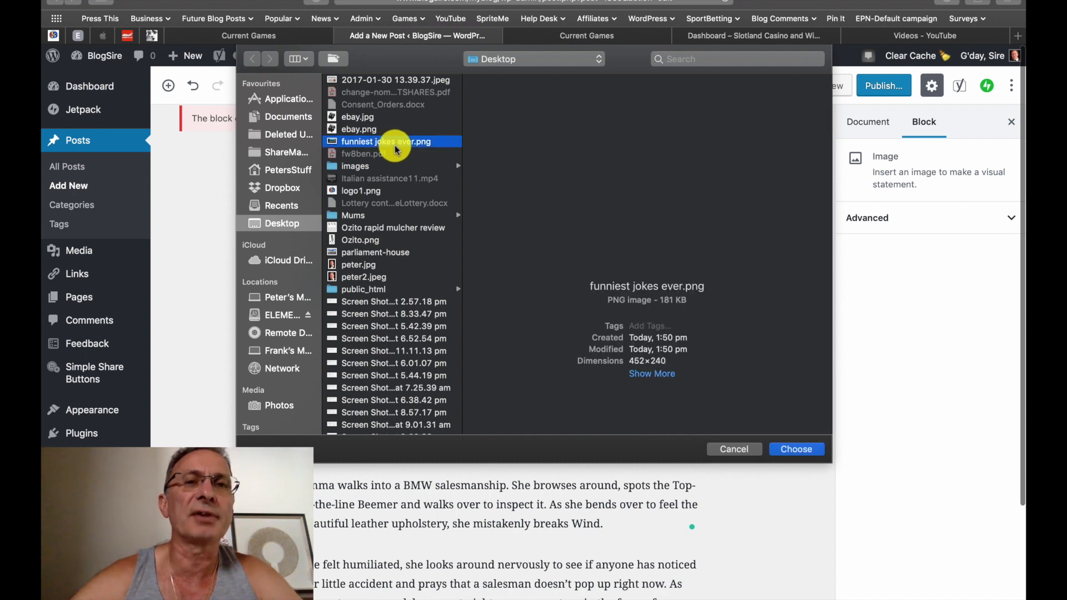
pyautogui.click(805, 448)
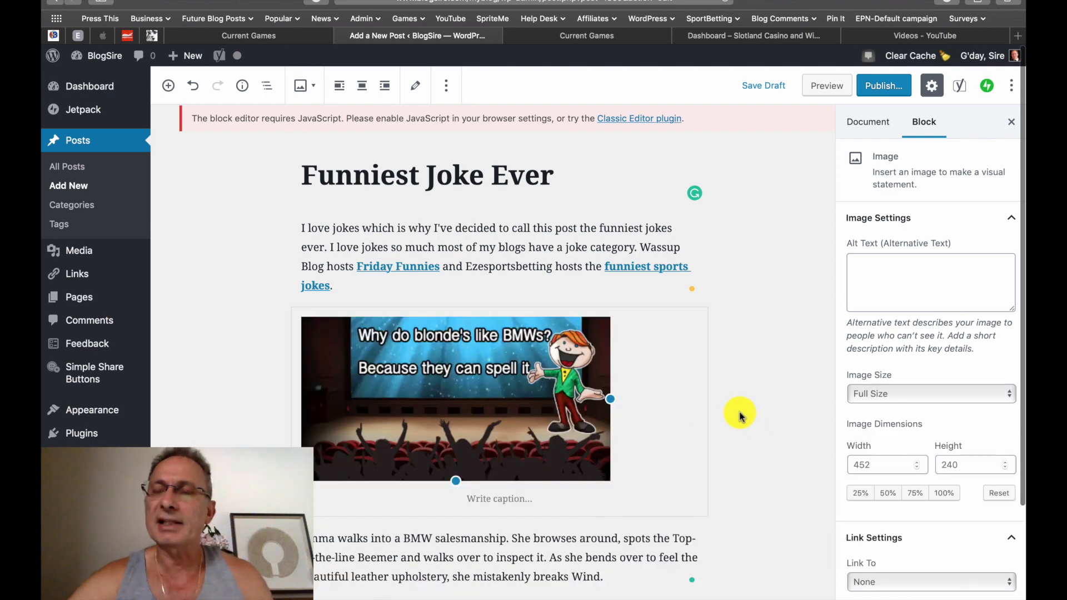
# Give the image the alternative text "funniest jokes ever"
pyautogui.click(885, 265)
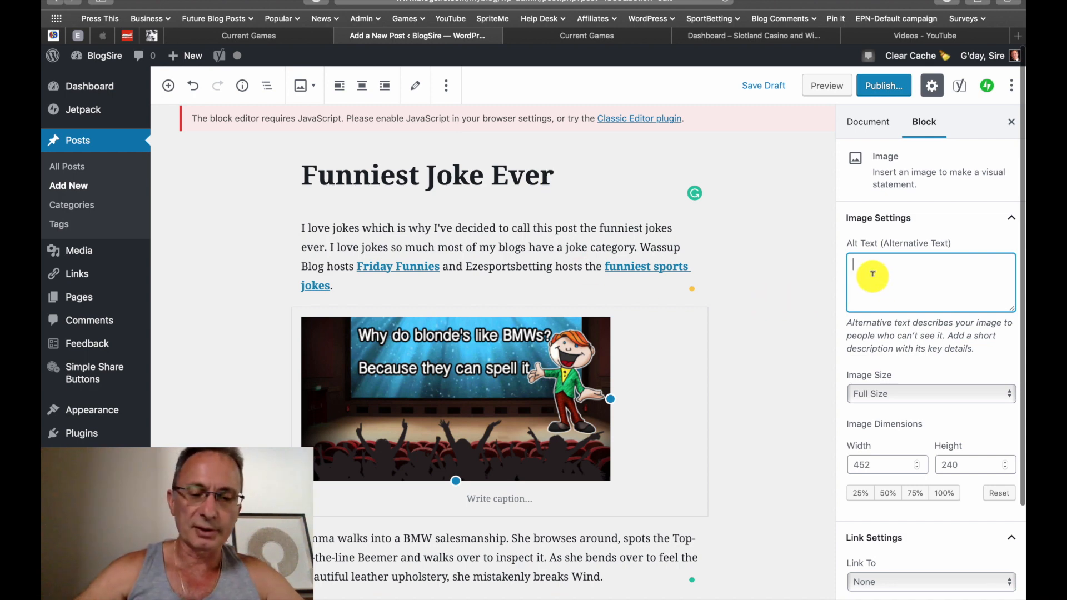
pyautogui.write('fun')
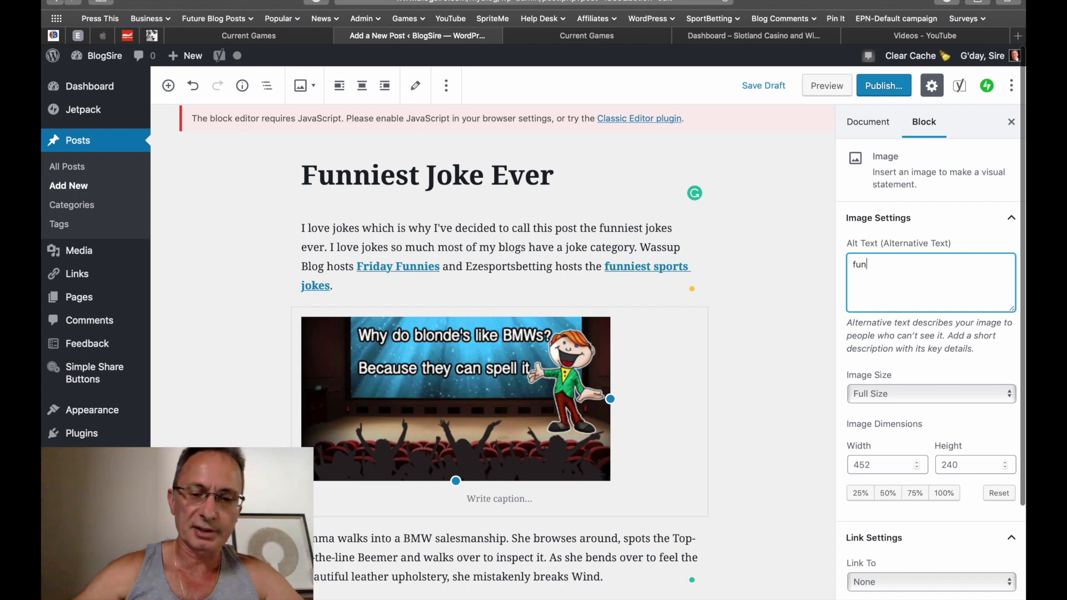
pyautogui.write('niesy')
pyautogui.press('BackSpace')
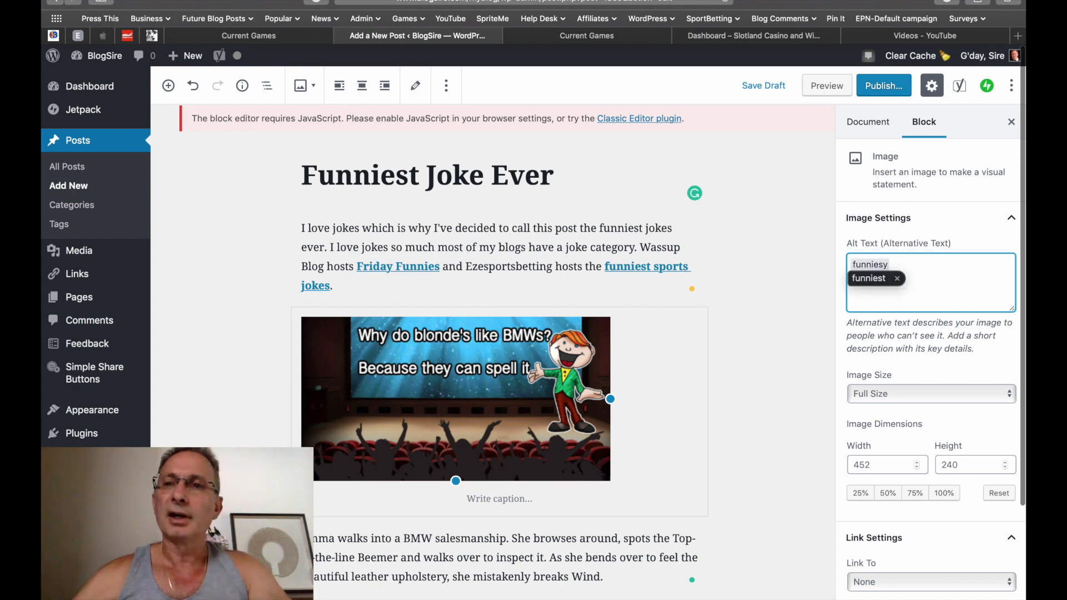
pyautogui.write('t')
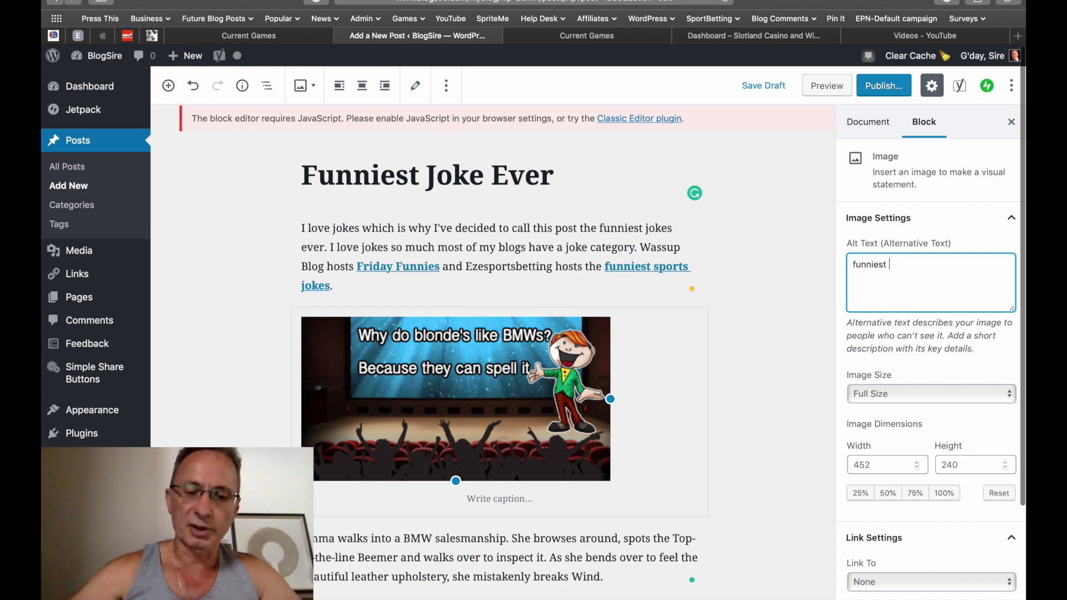
pyautogui.write(' jiok')
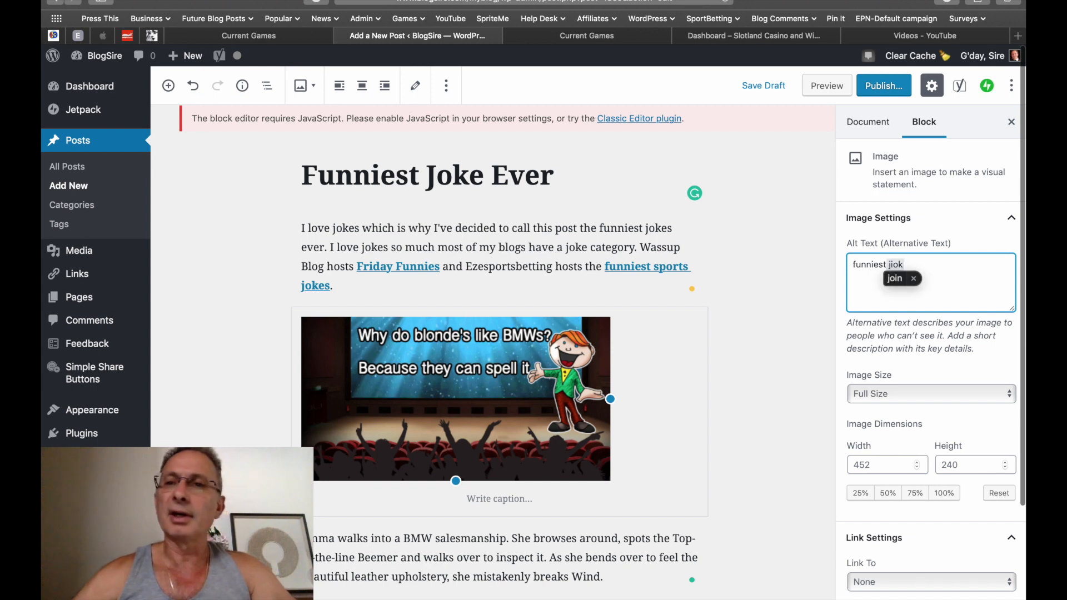
pyautogui.press('BackSpace')
pyautogui.press('BackSpace')
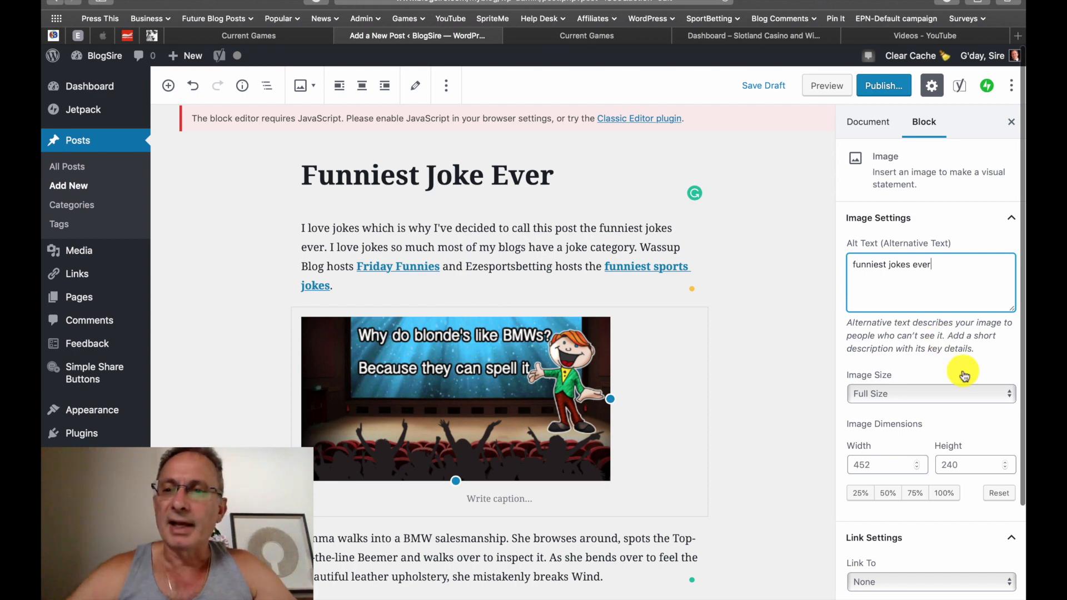
# Try centre and left alignment for the image and shrink it to about 203 × 108 pixels
pyautogui.scroll(-2, 964, 376)
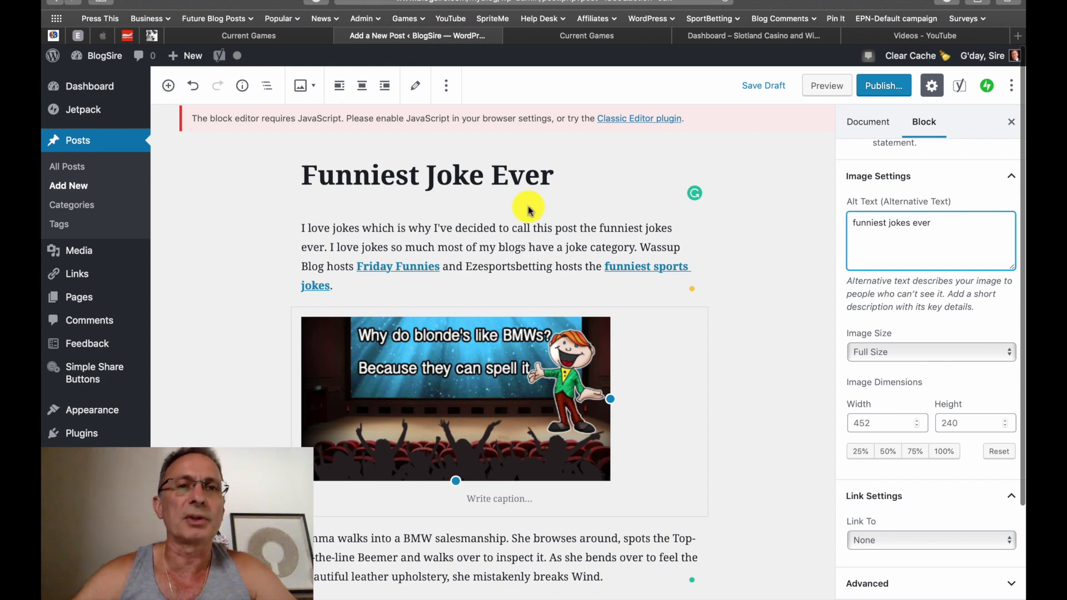
pyautogui.click(356, 84)
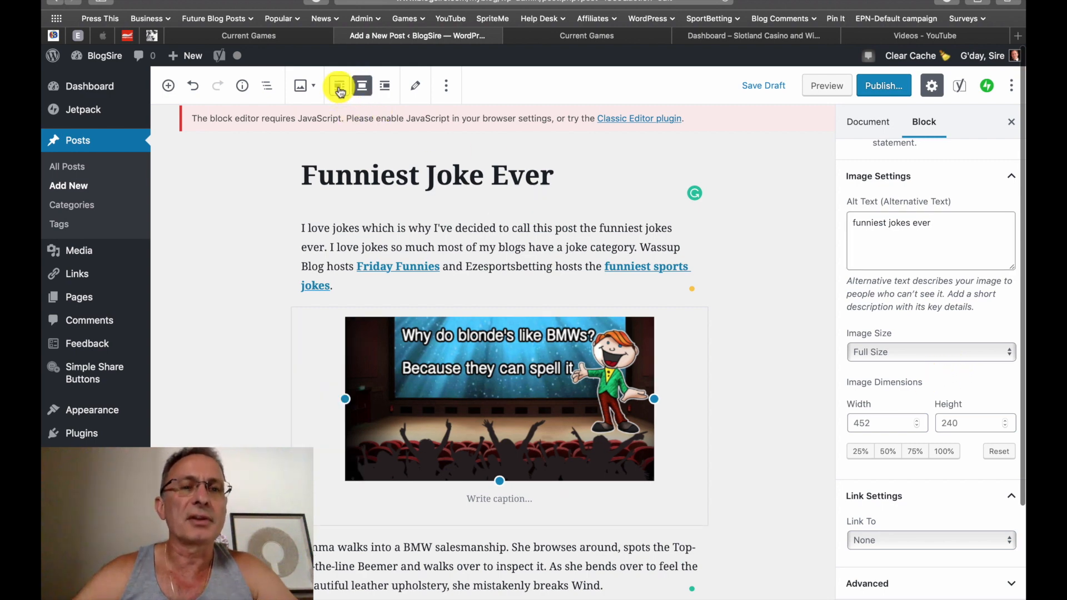
pyautogui.click(339, 88)
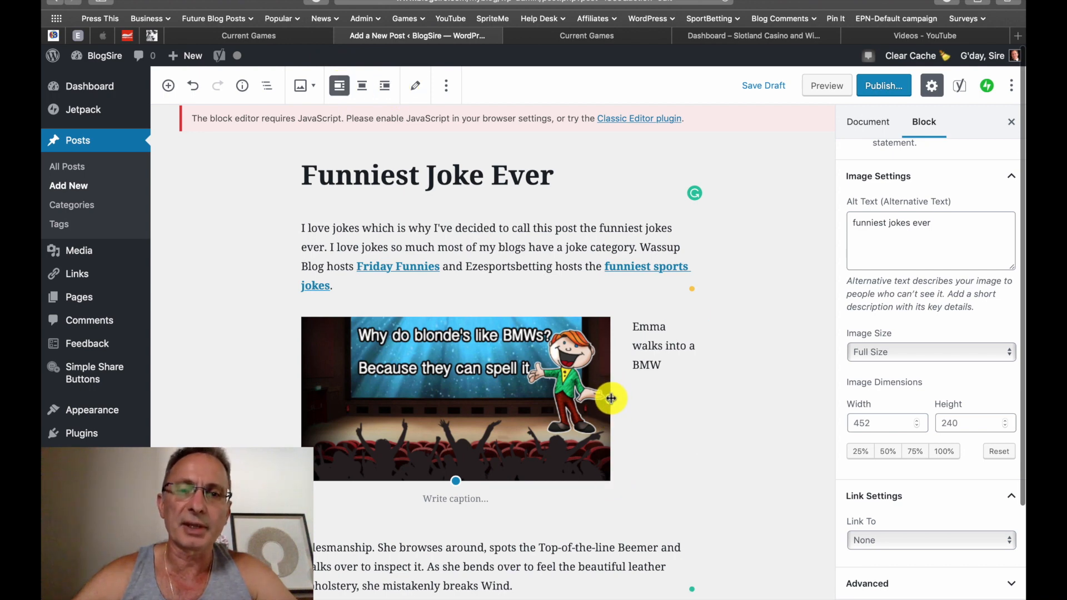
pyautogui.moveTo(611, 398); pyautogui.dragTo(440, 409)
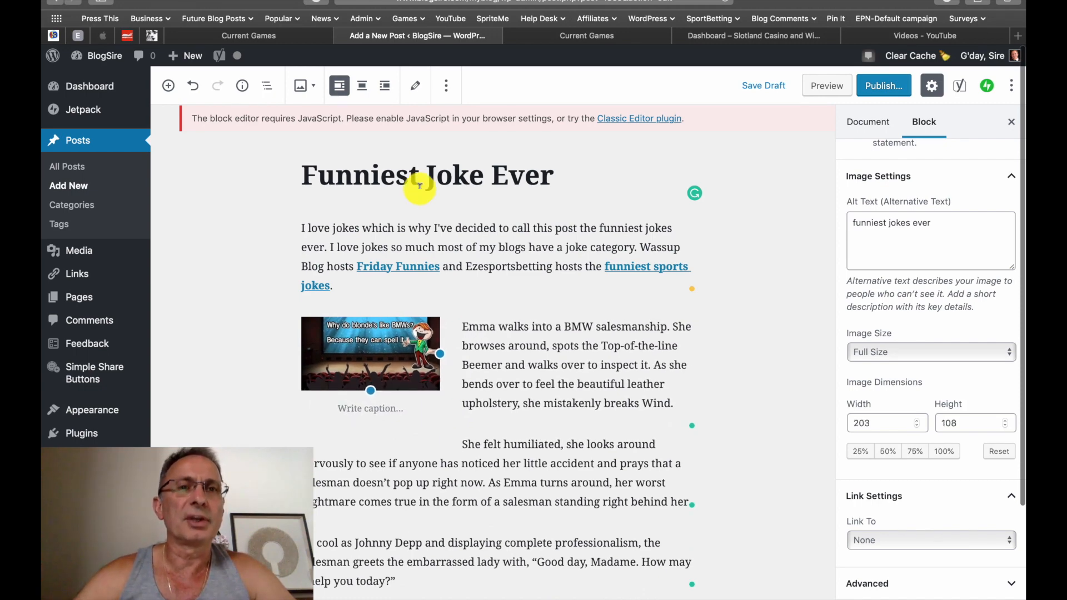
# Align the image to the right of the text and resize it to about 265 × 141 pixels
pyautogui.click(383, 90)
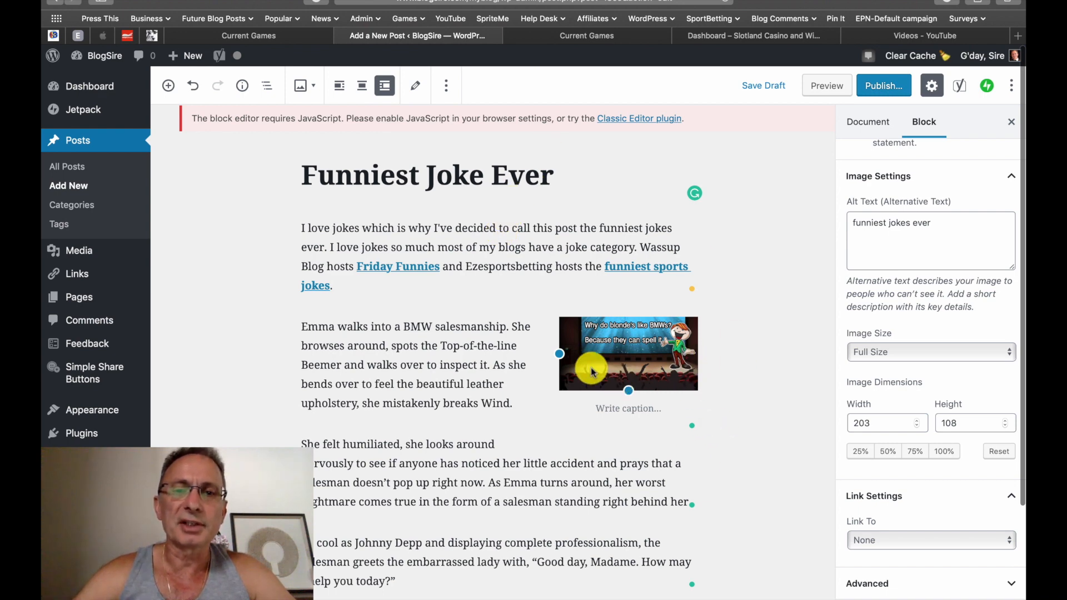
pyautogui.moveTo(559, 355); pyautogui.dragTo(517, 379)
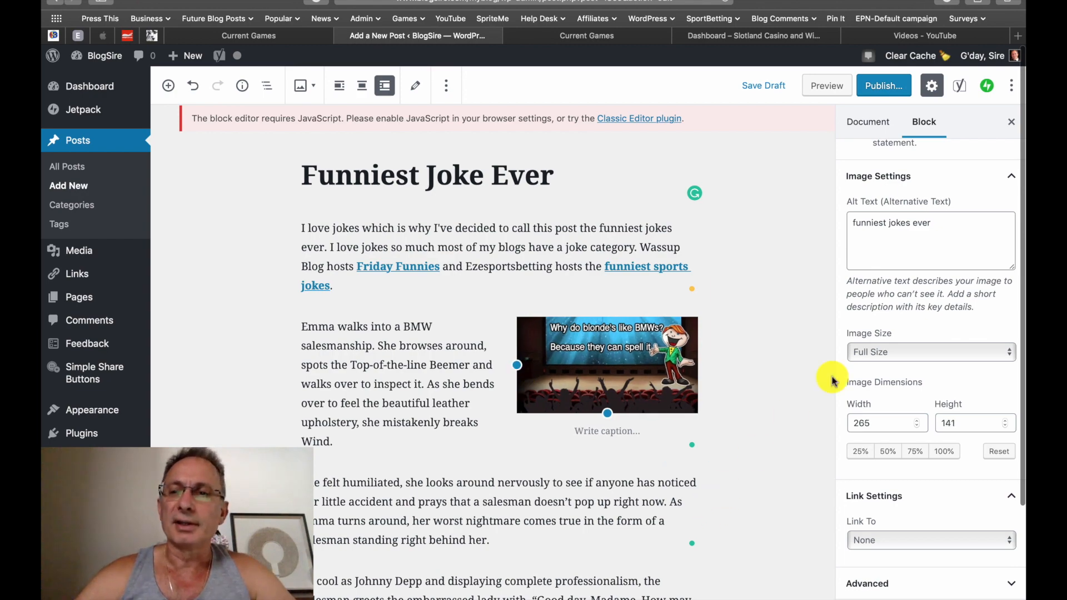
pyautogui.scroll(-6, 833, 380)
pyautogui.scroll(6, 832, 380)
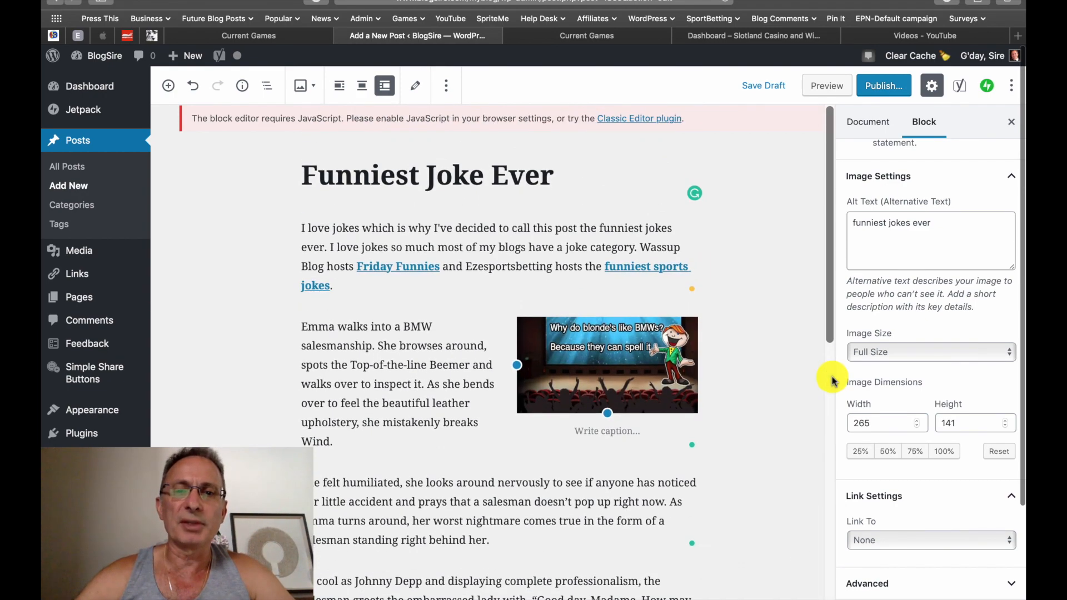
pyautogui.scroll(-2, 832, 380)
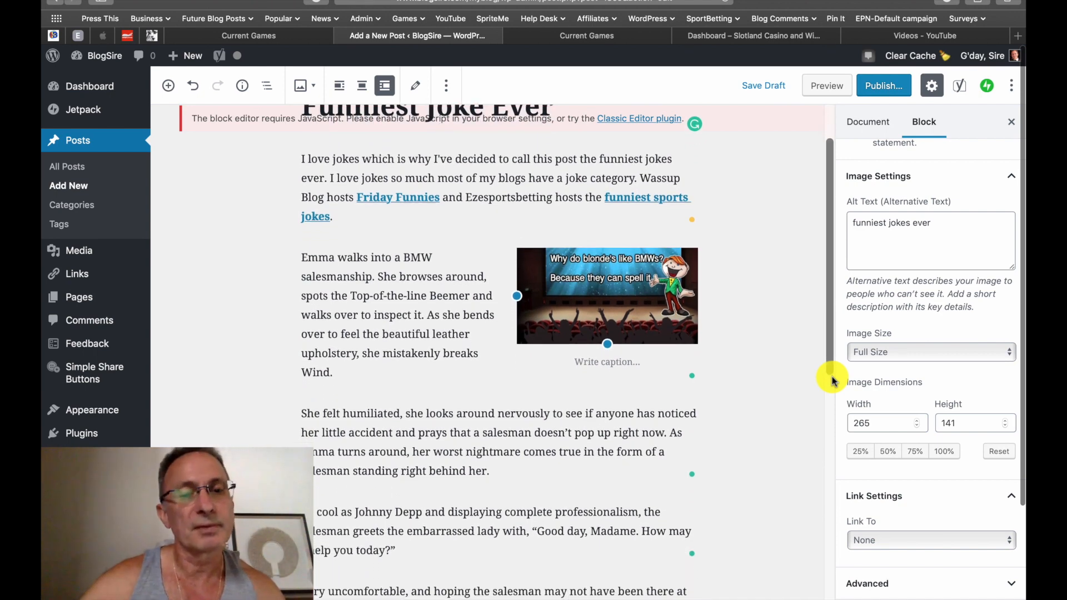
pyautogui.scroll(2, 833, 380)
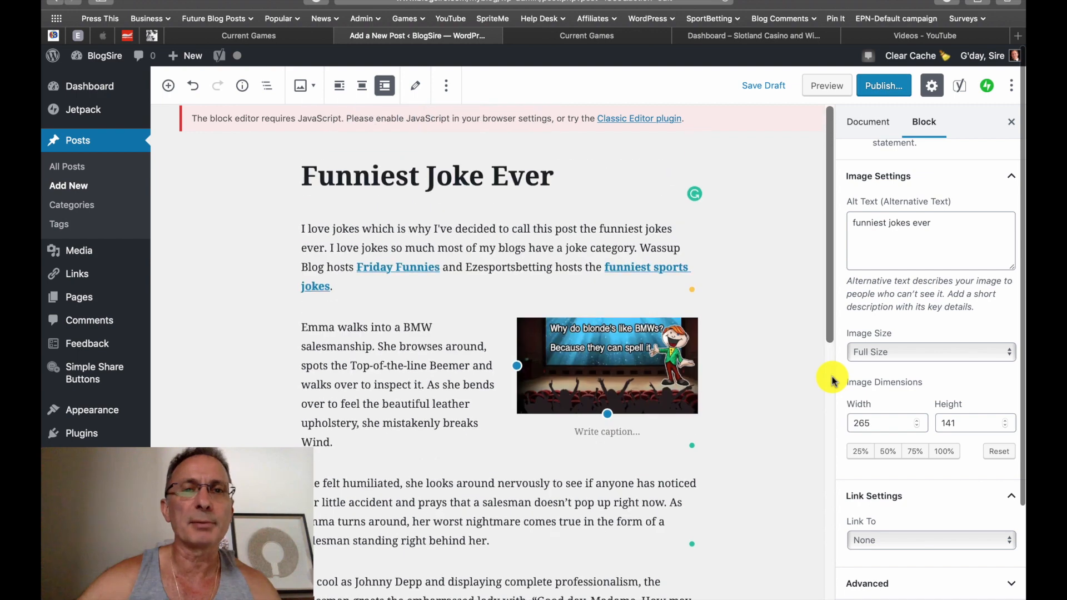
# Insert a heading block above the "I love jokes" paragraph with the text "My Funniest Joke Ever"
pyautogui.click(499, 212)
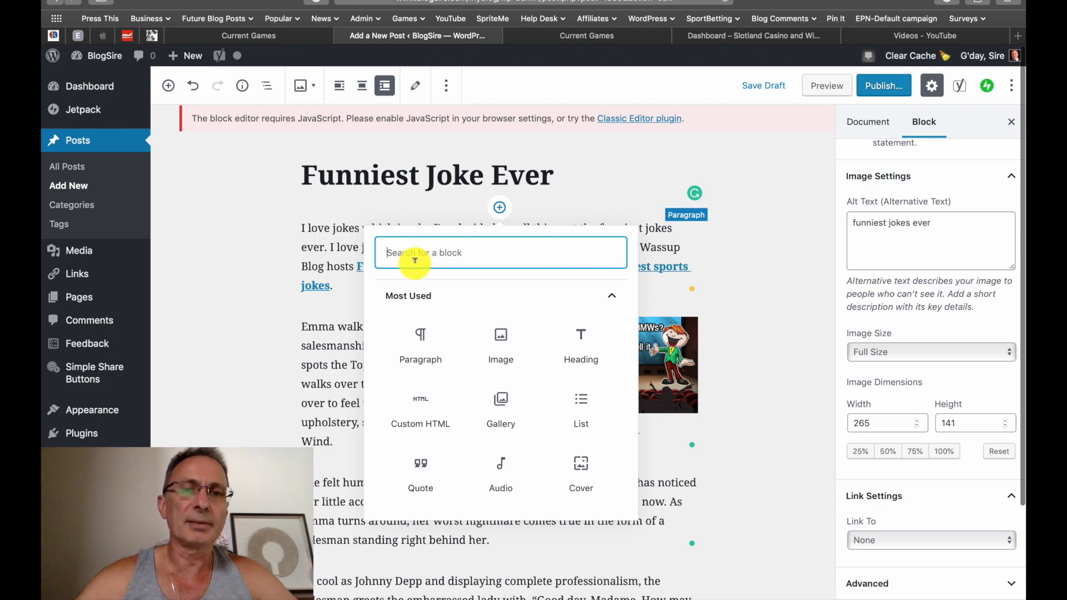
pyautogui.click(579, 348)
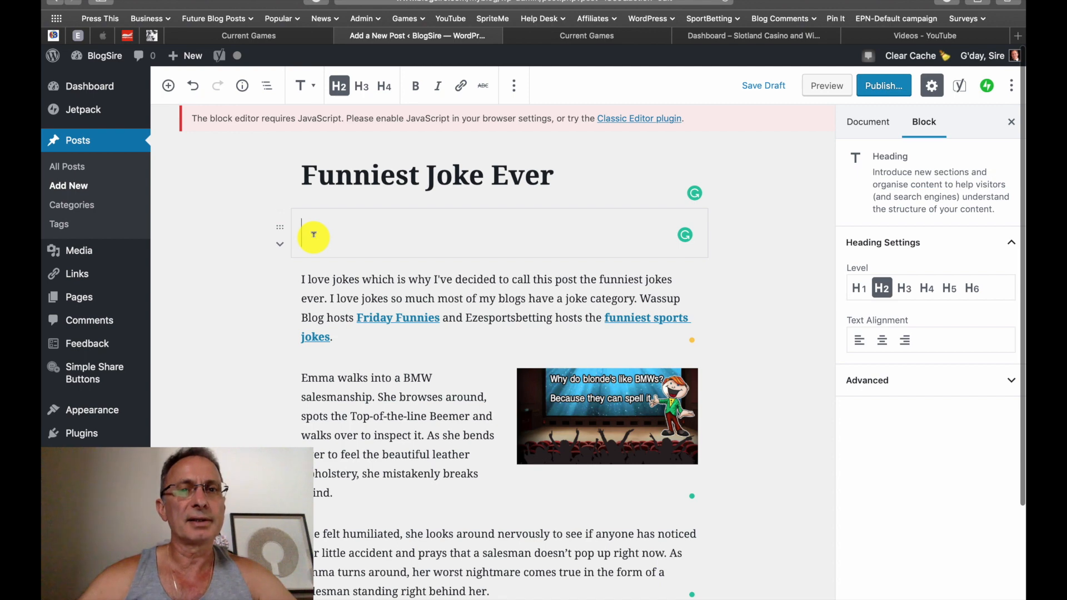
pyautogui.write('My')
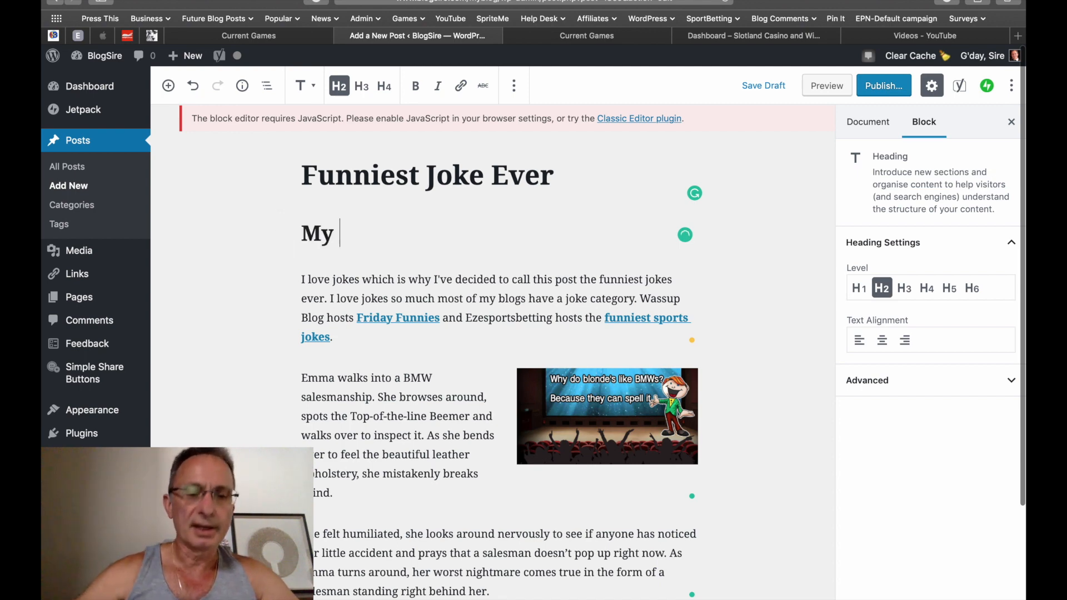
pyautogui.write(' Funnie')
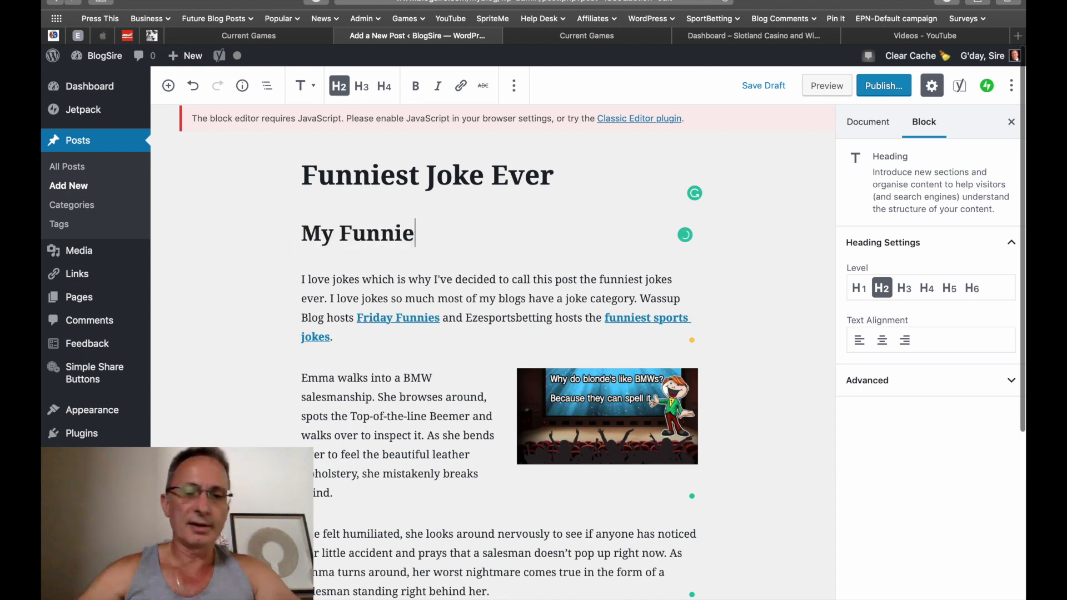
pyautogui.write('st J')
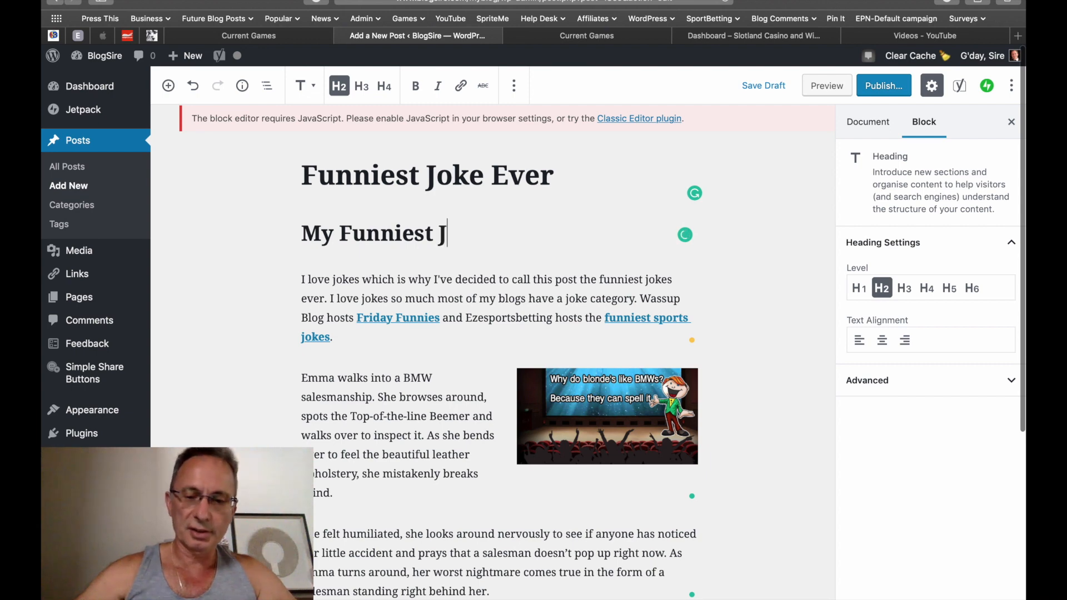
pyautogui.write('oke')
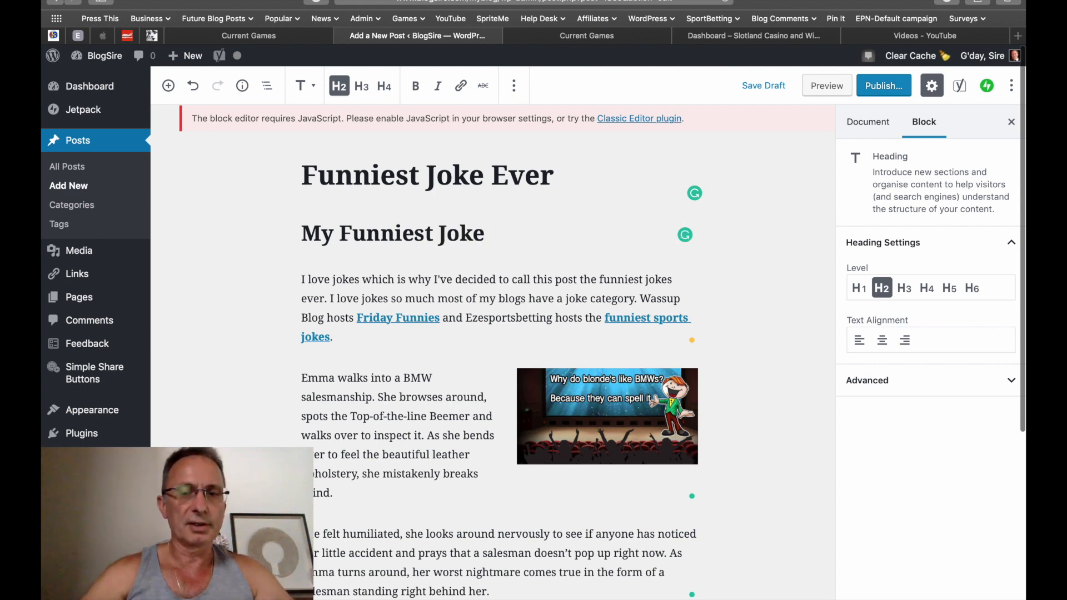
pyautogui.write(' Ever')
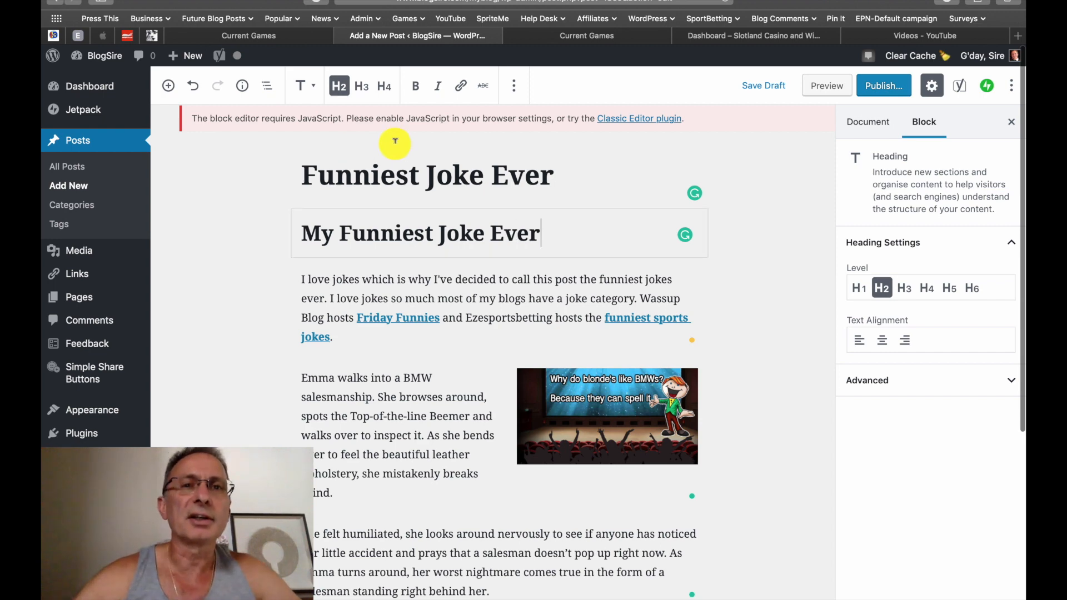
# Centre the "My Funniest Joke Ever" heading and set its level to H3
pyautogui.click(882, 340)
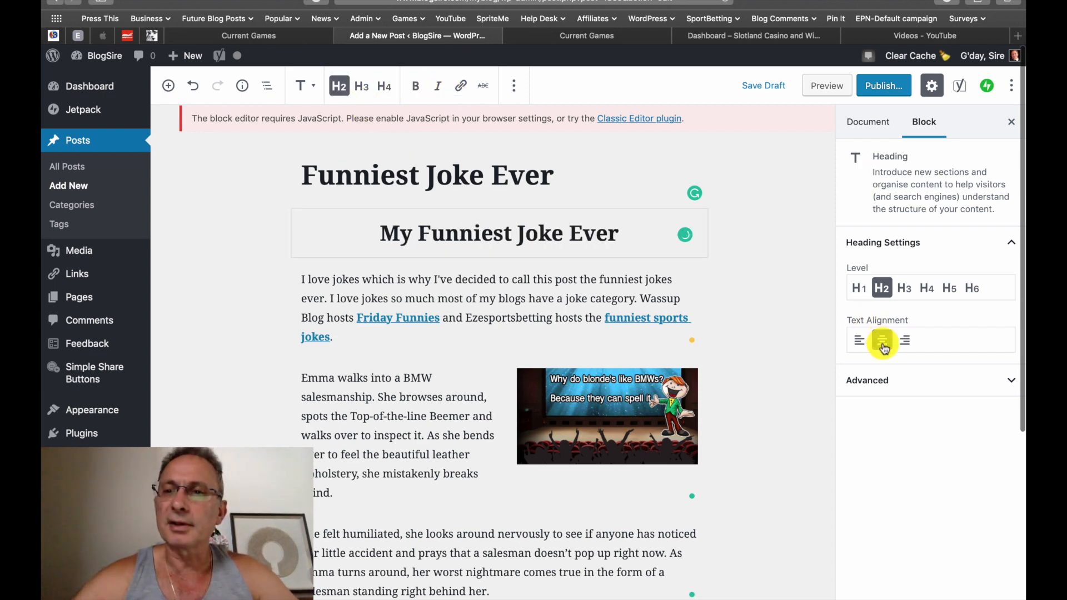
pyautogui.click(906, 291)
pyautogui.click(927, 287)
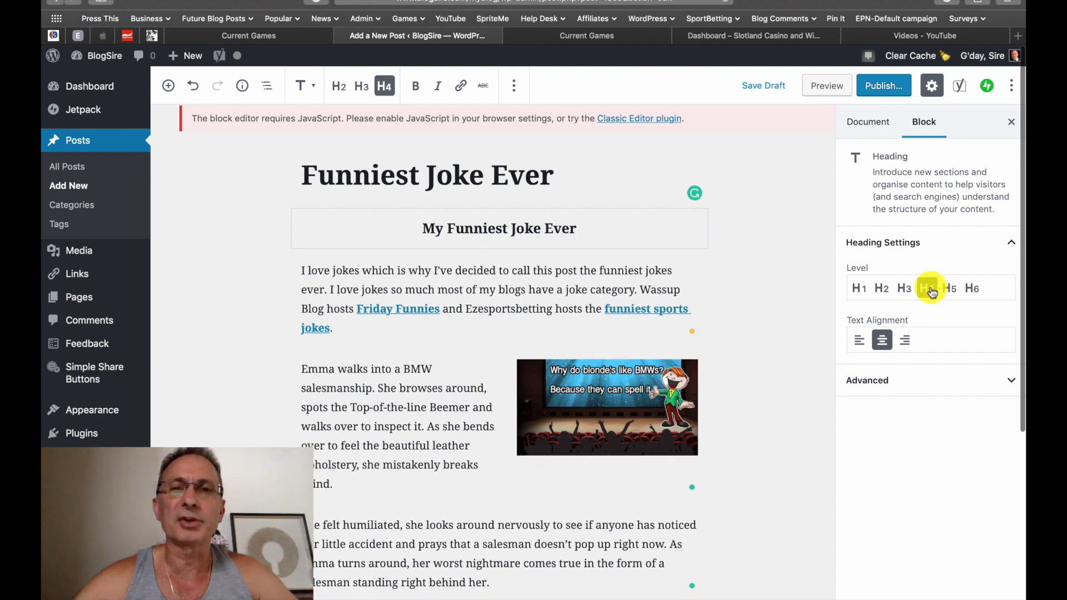
pyautogui.click(904, 292)
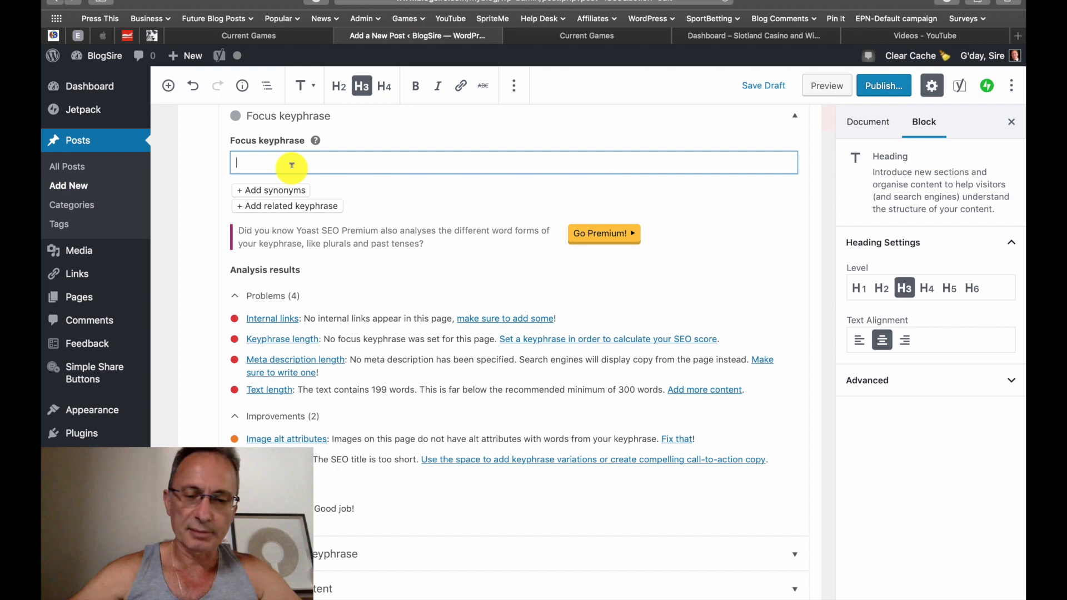
# Set the Yoast SEO focus keyphrase of the post to "funniest joke ever"
pyautogui.write('my ')
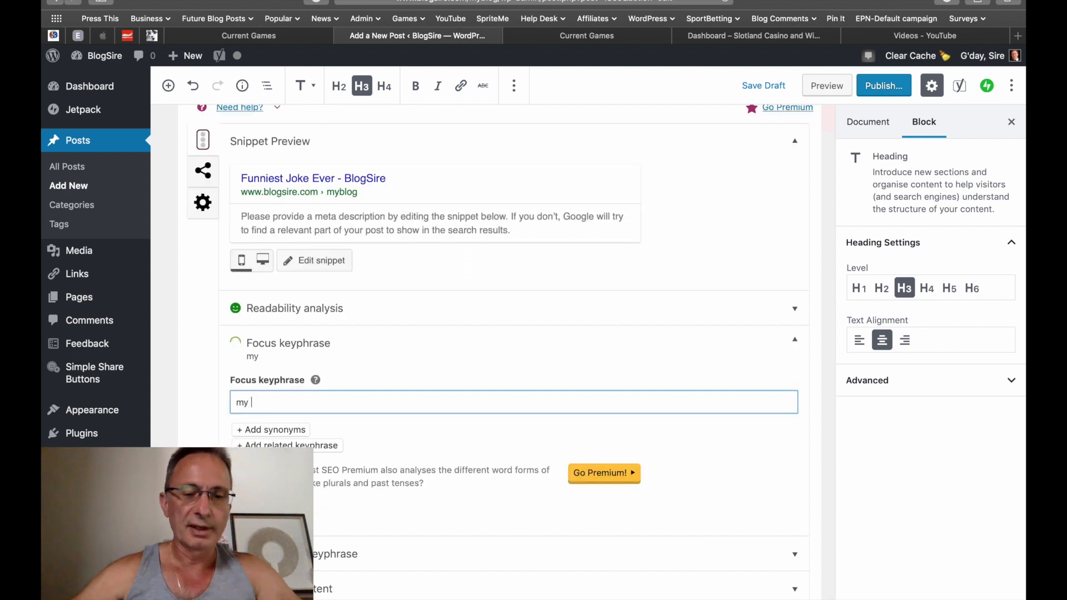
pyautogui.write('funne')
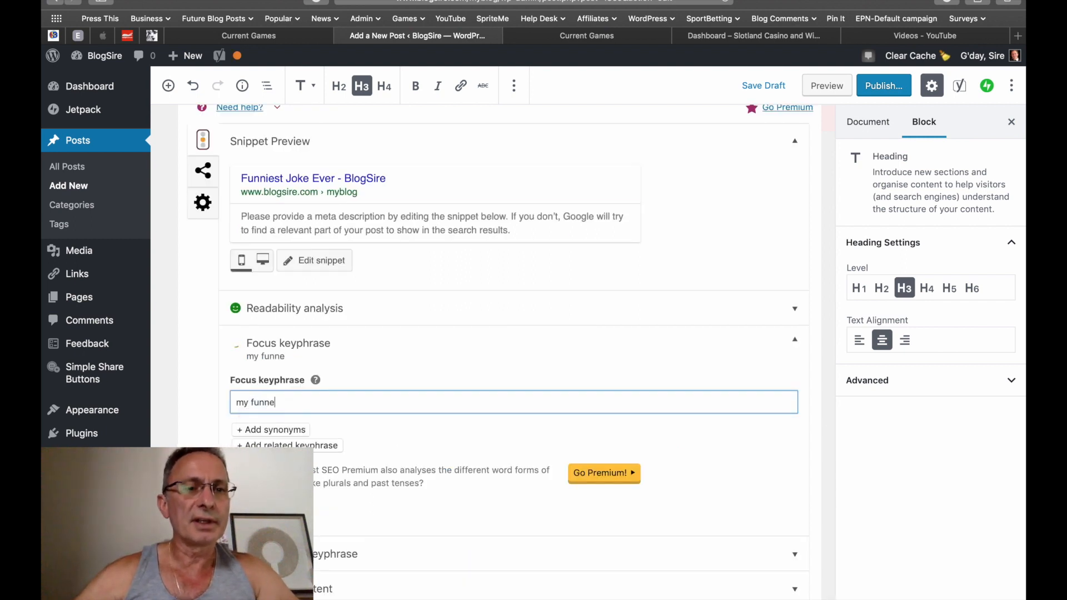
pyautogui.press('BackSpace')
pyautogui.write('iest joke ever')
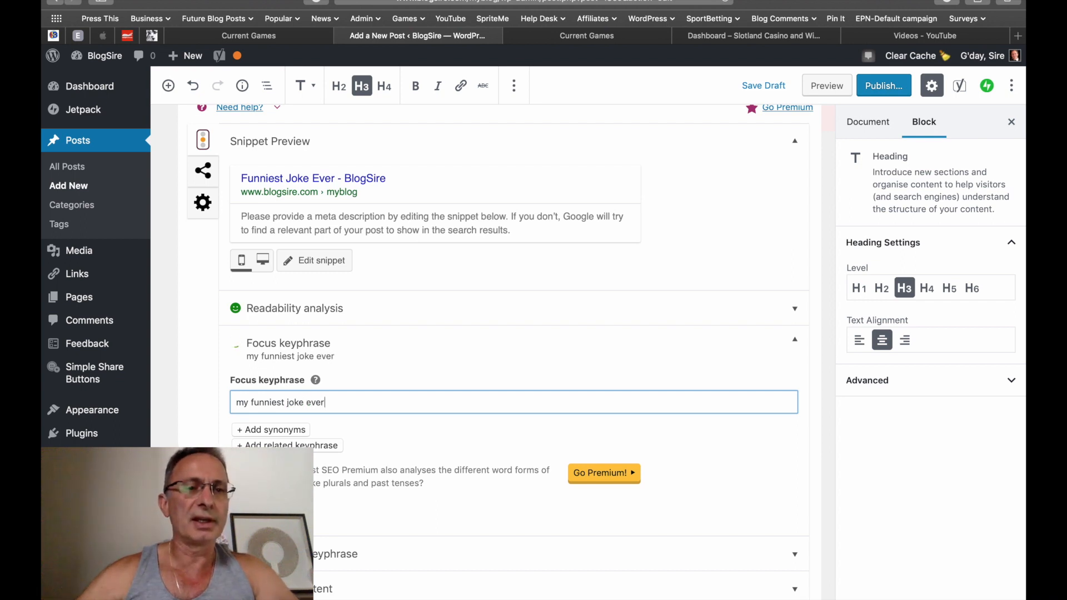
pyautogui.click(252, 402)
pyautogui.press('BackSpace')
pyautogui.press('BackSpace')
pyautogui.press('BackSpace')
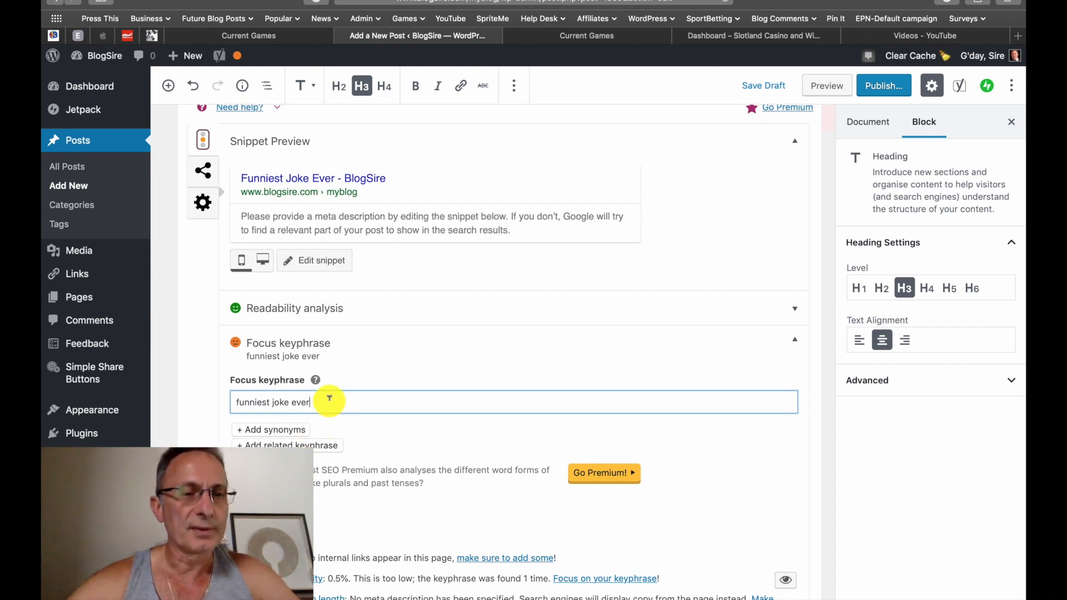
pyautogui.click(341, 1)
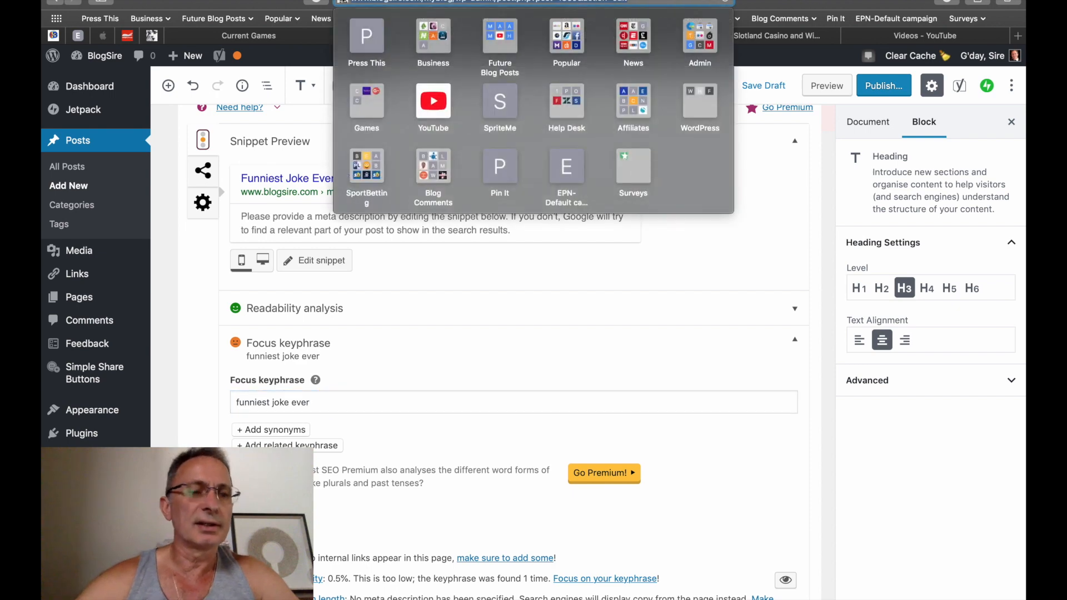
pyautogui.press('Escape')
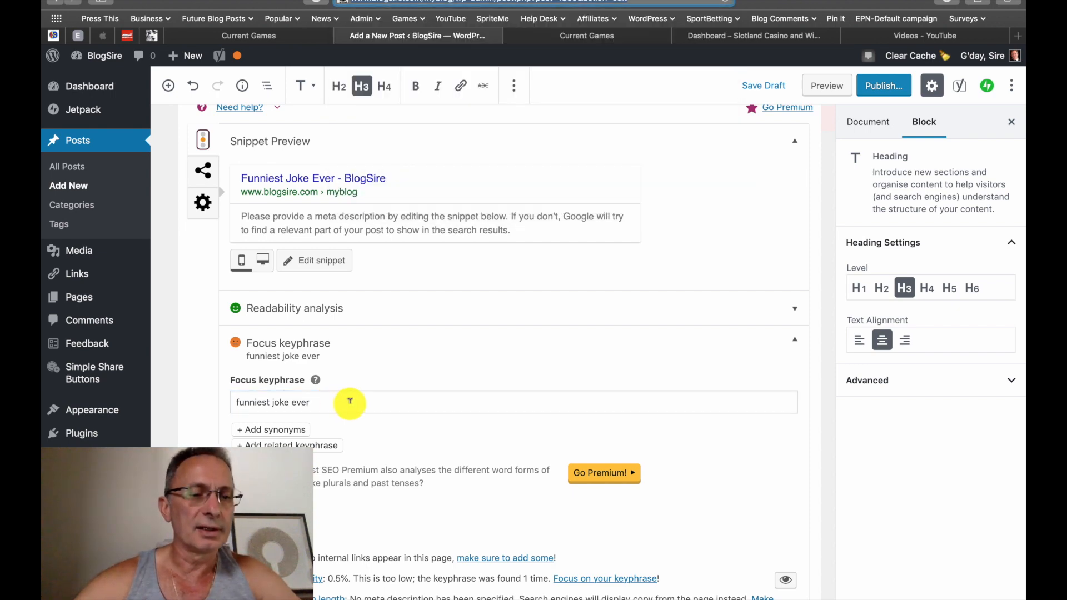
# Review the Yoast analysis results for the focus keyphrase and compare them with the post's heading and introduction
pyautogui.scroll(-10, 350, 401)
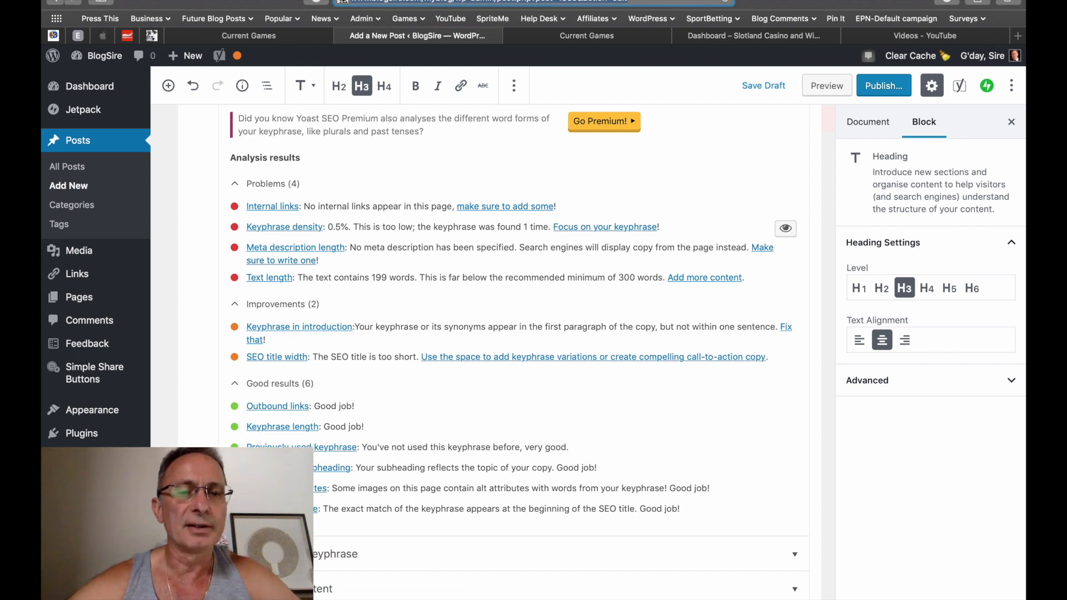
pyautogui.scroll(15, 510, 181)
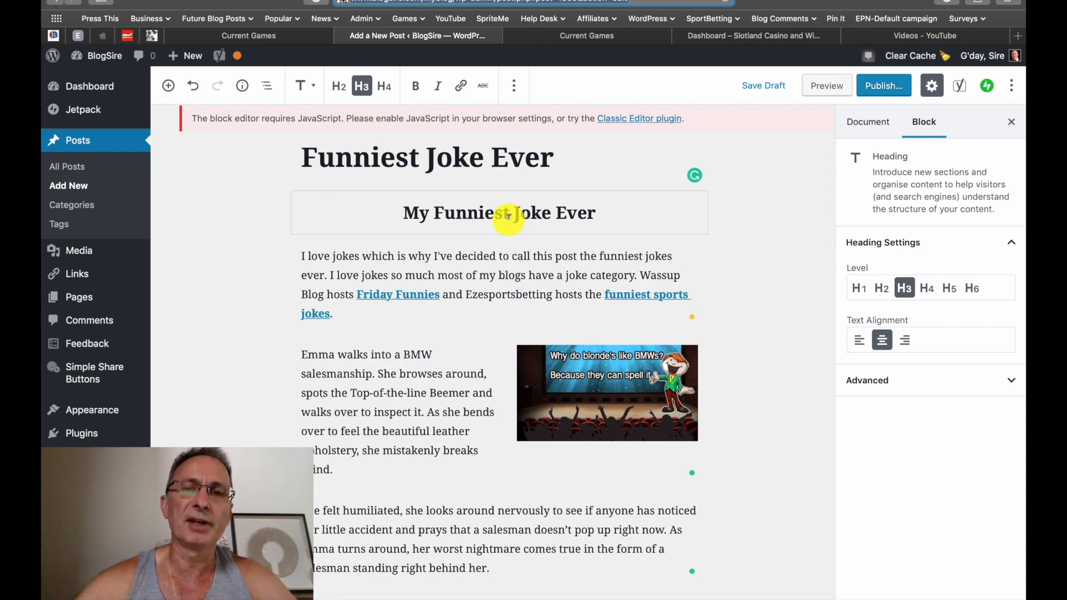
pyautogui.scroll(-15, 508, 216)
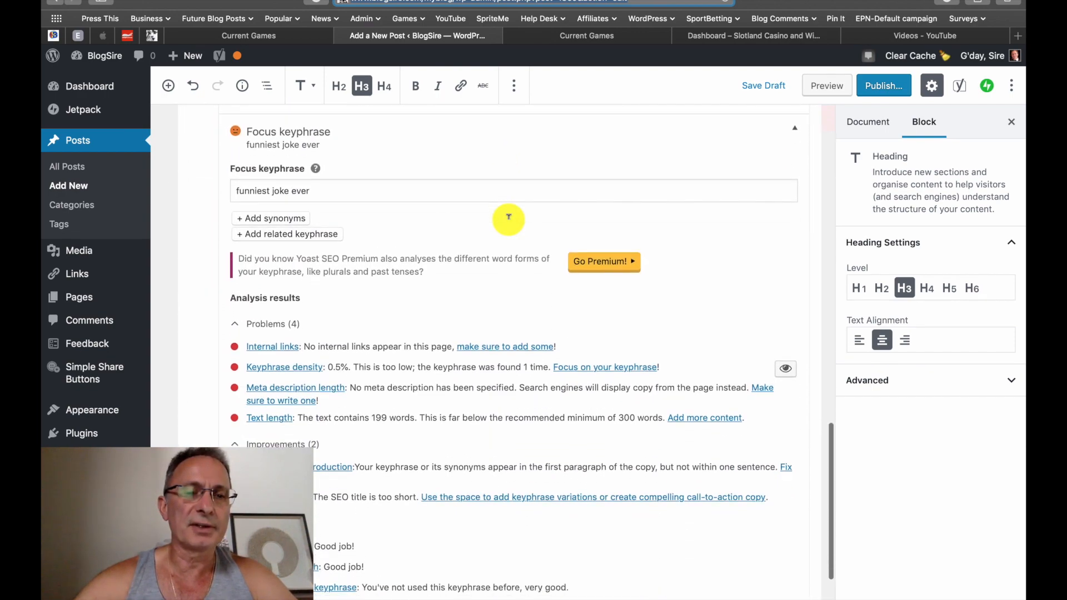
pyautogui.scroll(-5, 508, 216)
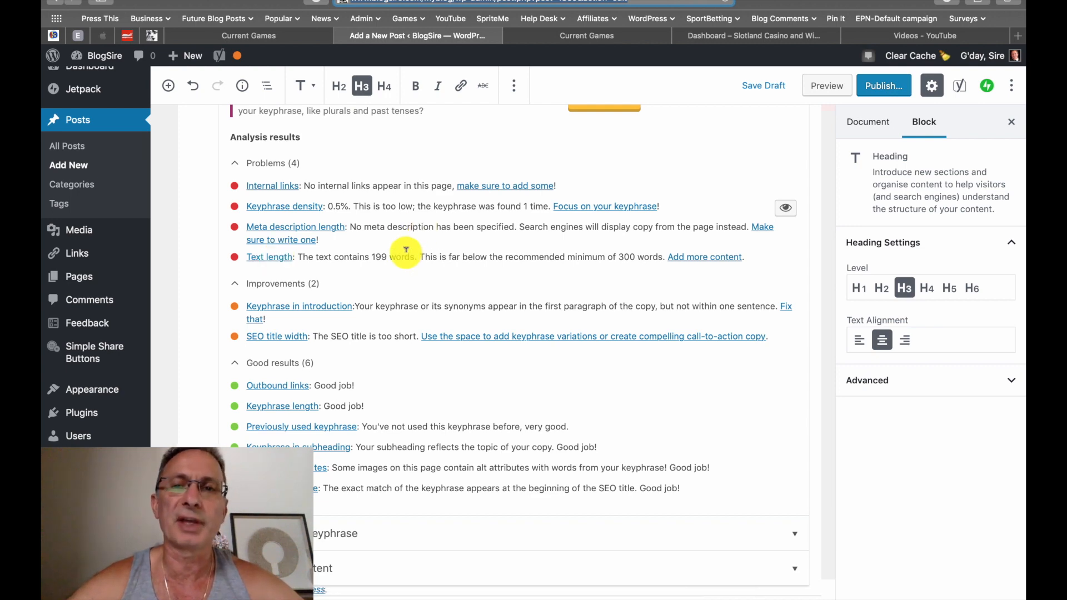
pyautogui.scroll(15, 438, 258)
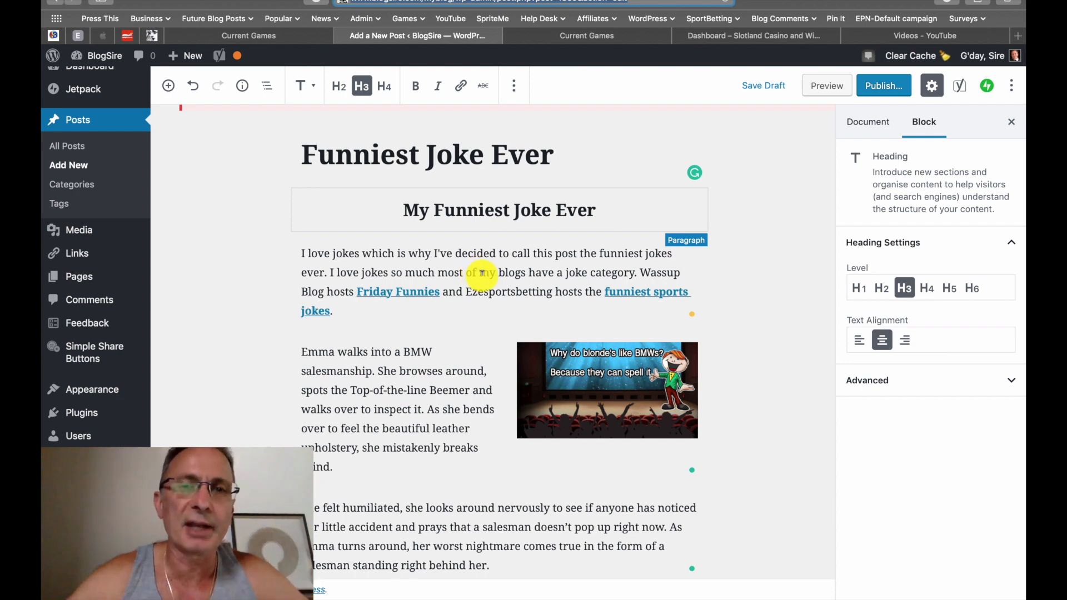
# Switch to YouTube in Chrome, open the "Funniest Sex Jokes" video and copy its embed code from the sharing options
pyautogui.press('super+Tab')
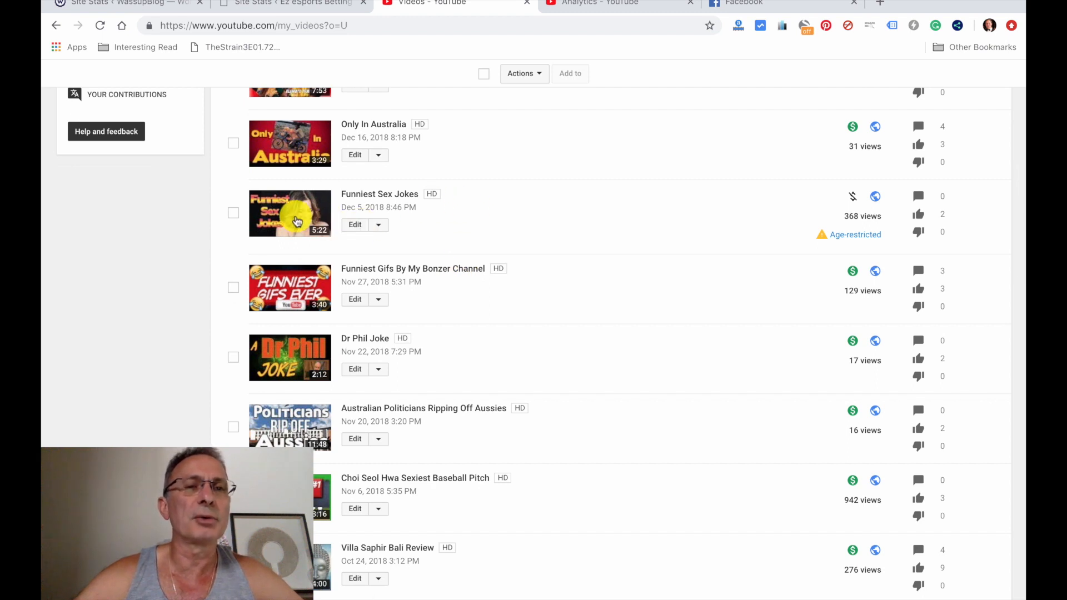
pyautogui.click(297, 221)
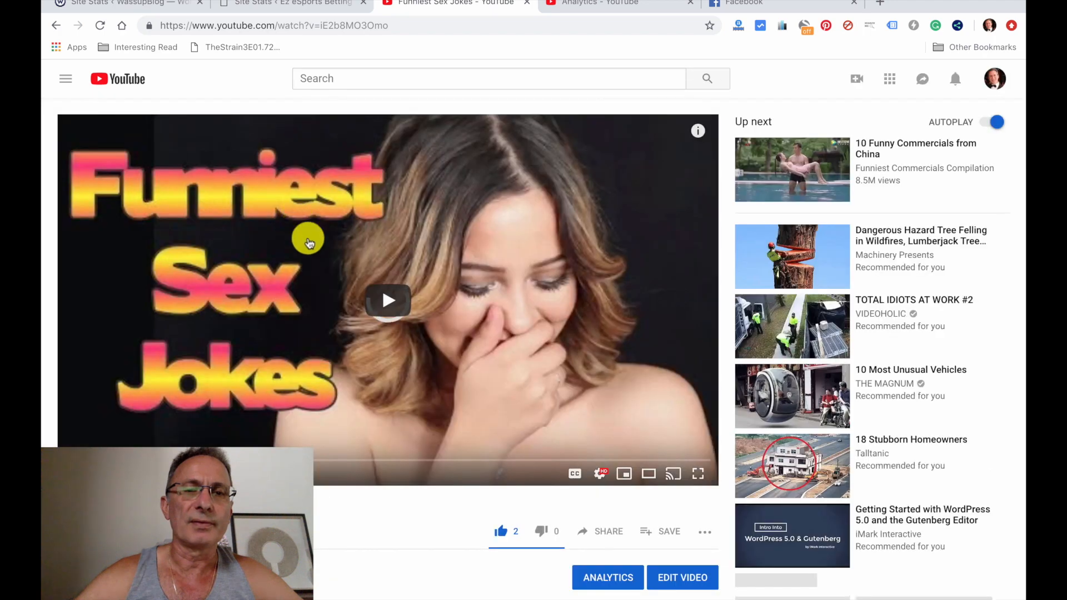
pyautogui.scroll(-3, 523, 307)
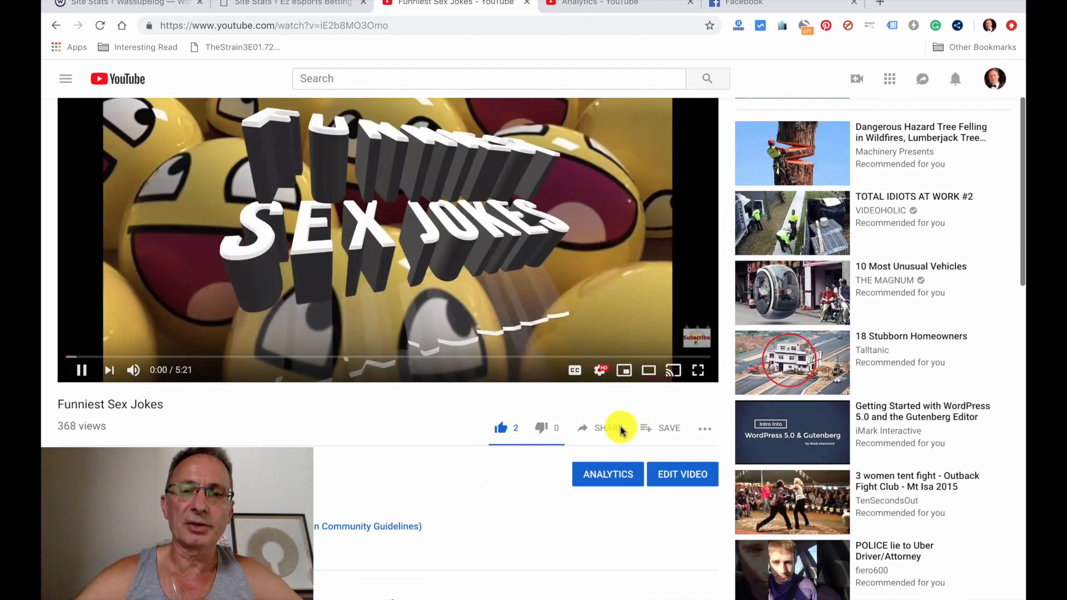
pyautogui.click(608, 432)
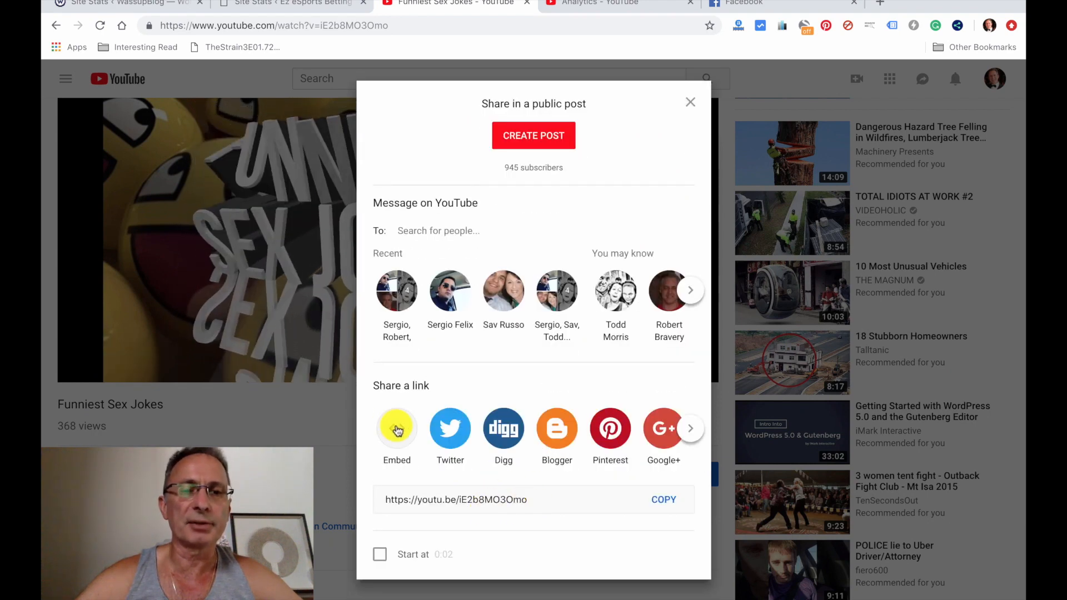
pyautogui.click(396, 428)
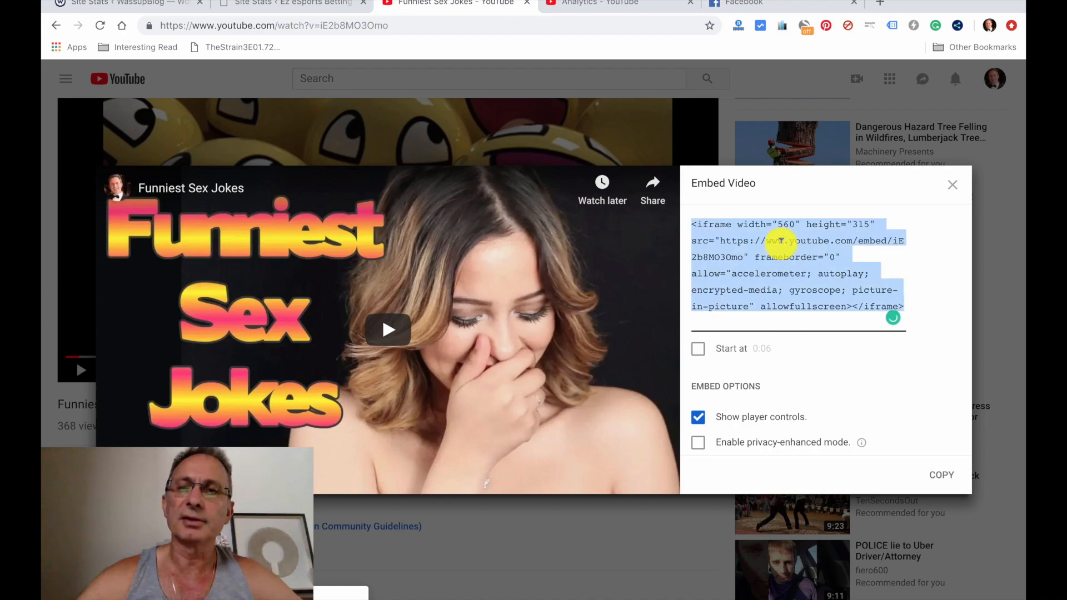
pyautogui.click(781, 240)
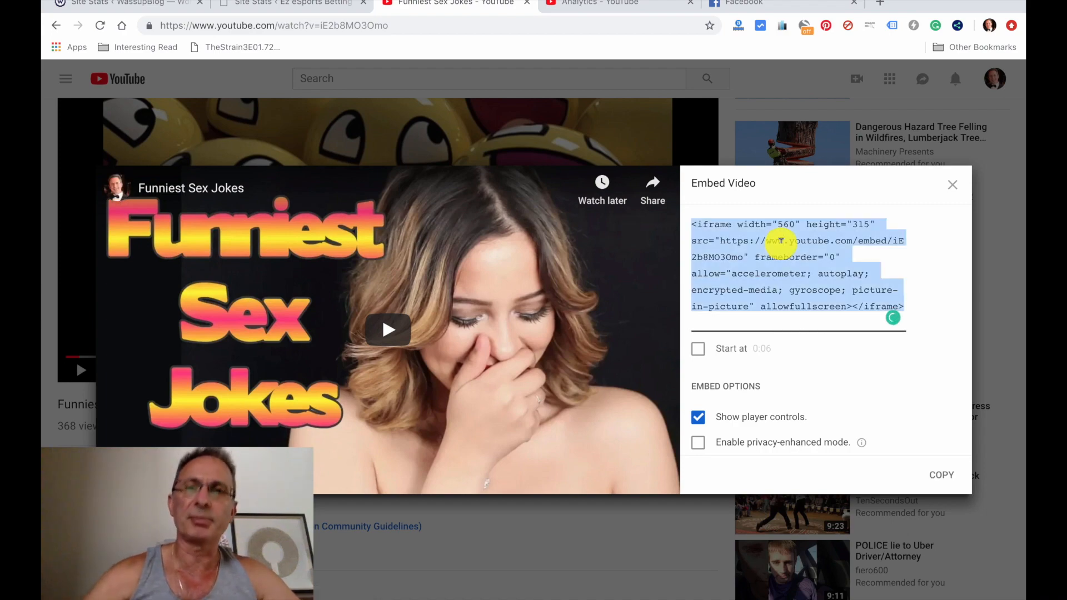
# Switch back to the WordPress post editor and start an empty paragraph after the last line of the joke
pyautogui.hotkey('ctrl', 'Left')
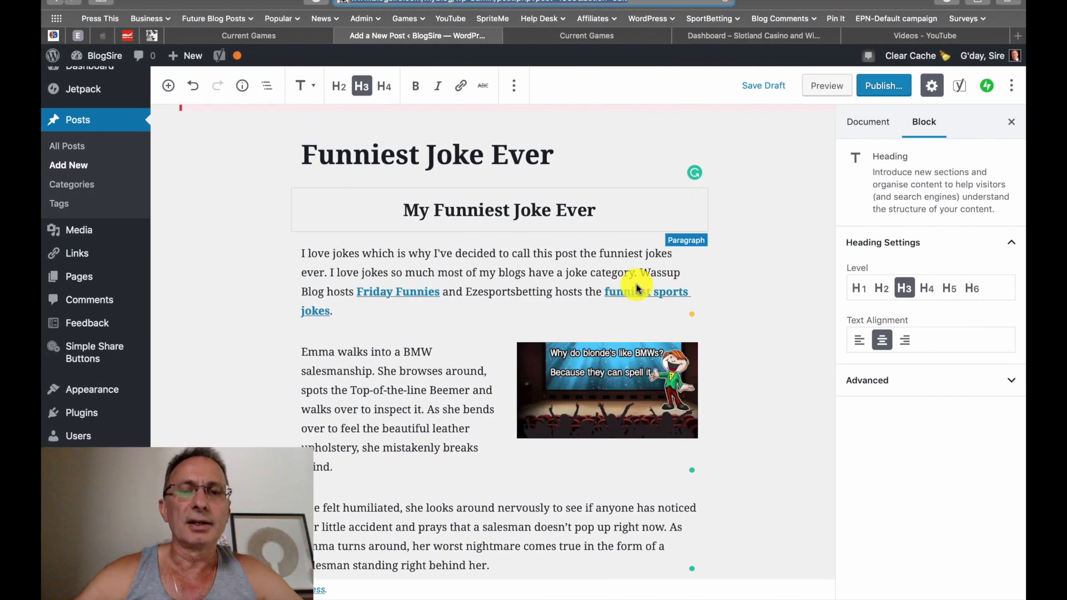
pyautogui.scroll(-10, 637, 288)
pyautogui.click(484, 417)
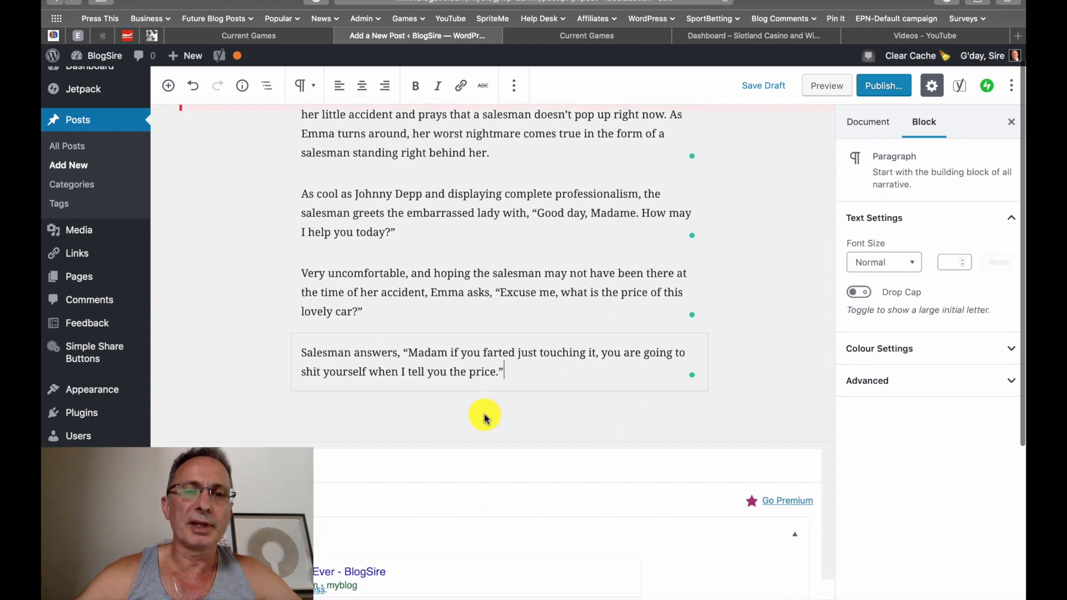
pyautogui.press('Return')
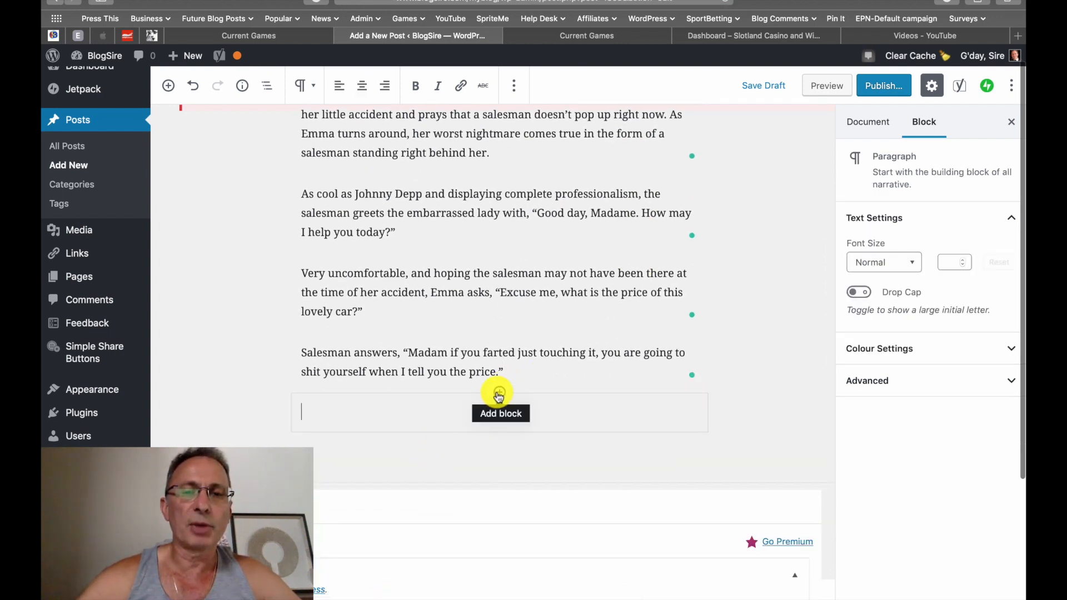
# Insert a Custom HTML block after the joke's last paragraph and paste the copied YouTube iframe embed code into it
pyautogui.click(498, 394)
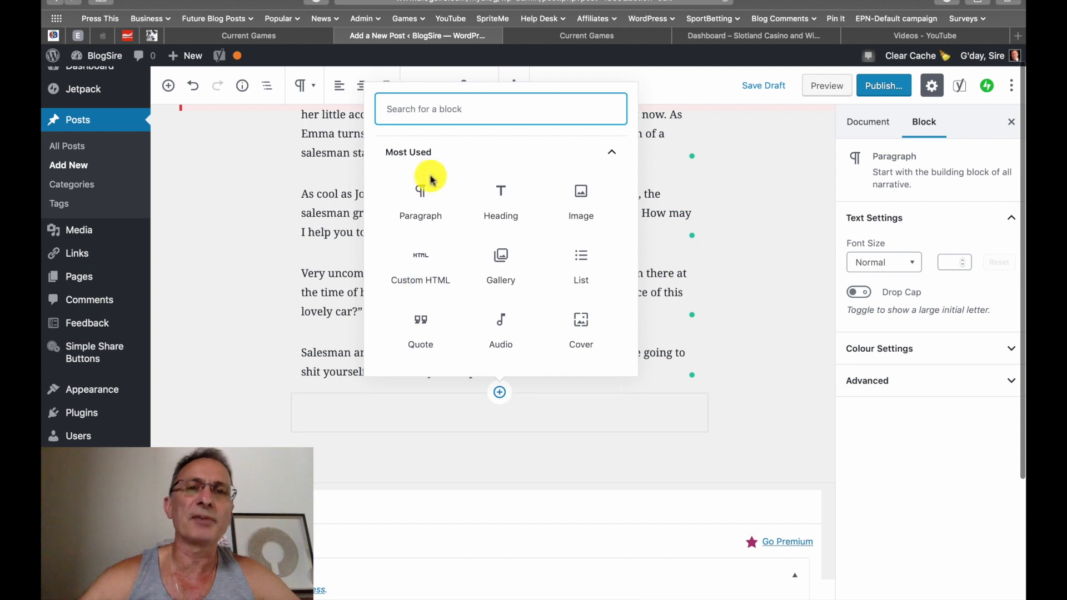
pyautogui.scroll(-2, 580, 258)
pyautogui.scroll(-5, 581, 259)
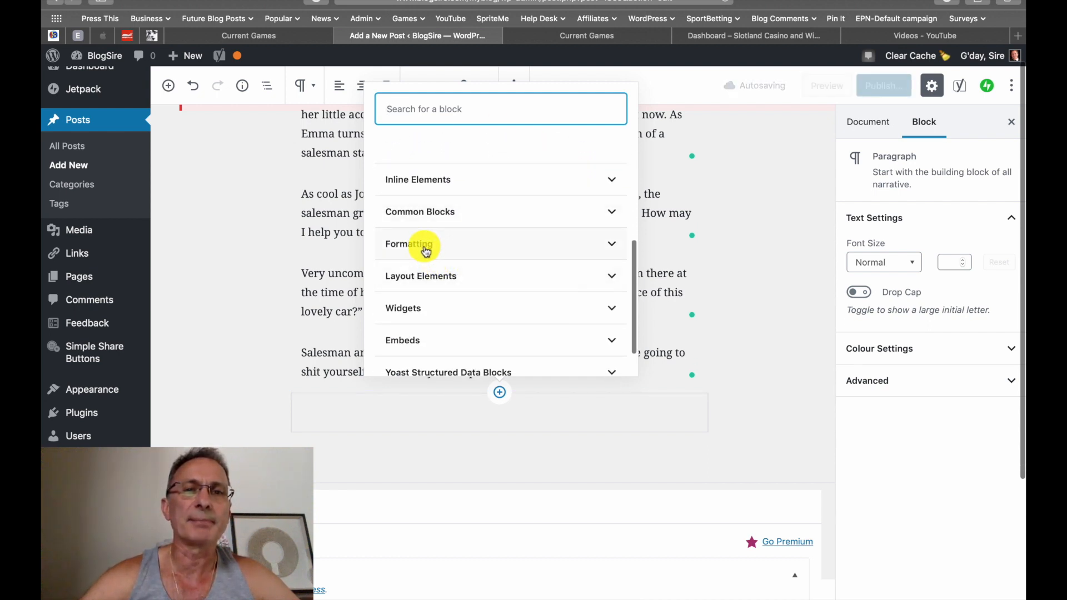
pyautogui.click(422, 245)
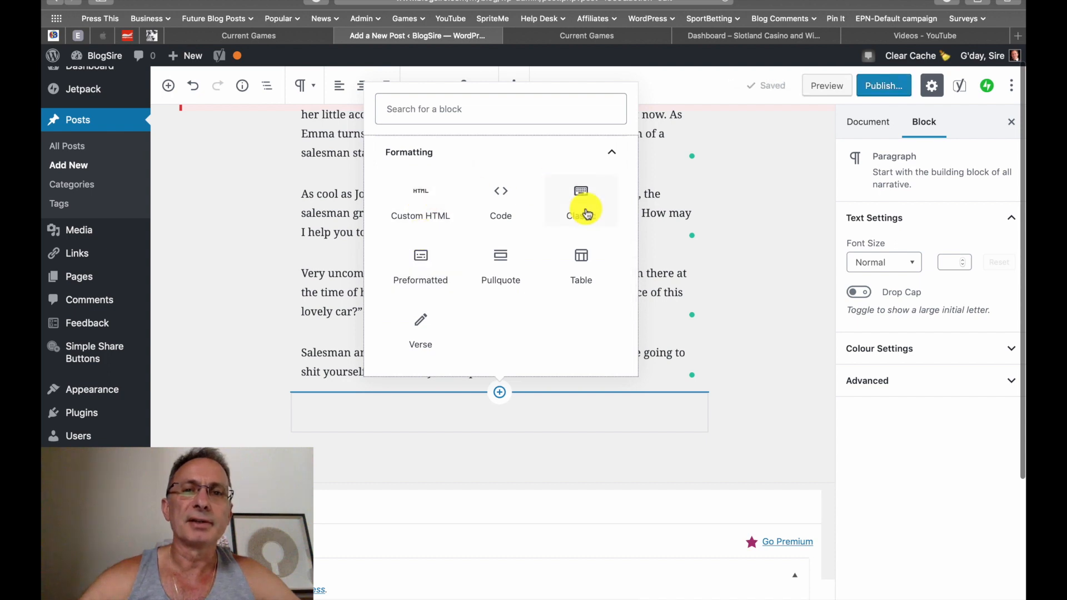
pyautogui.scroll(-2, 609, 272)
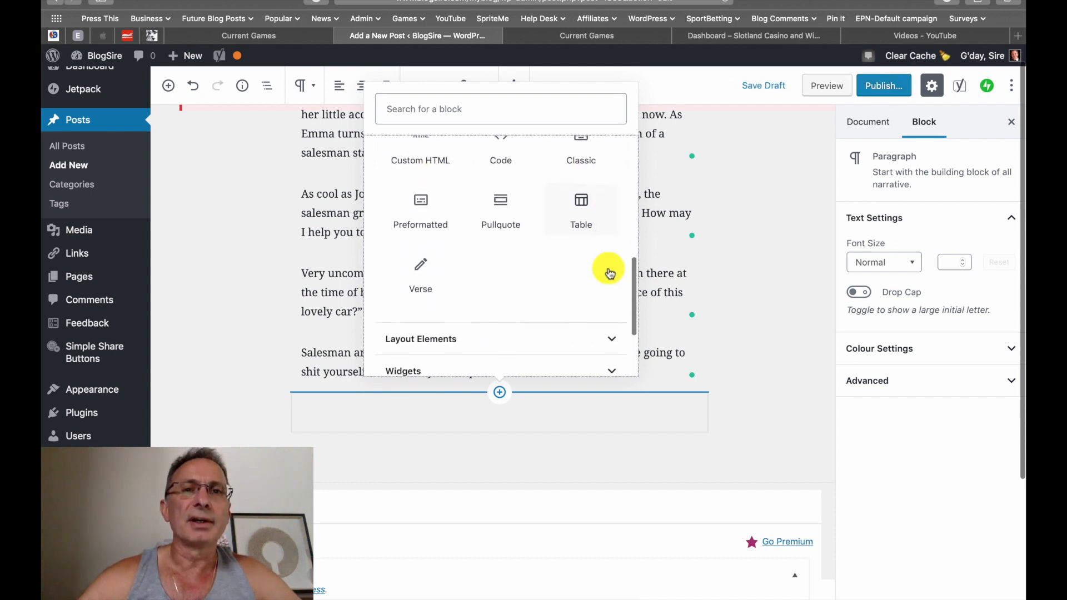
pyautogui.scroll(1, 608, 269)
pyautogui.click(420, 185)
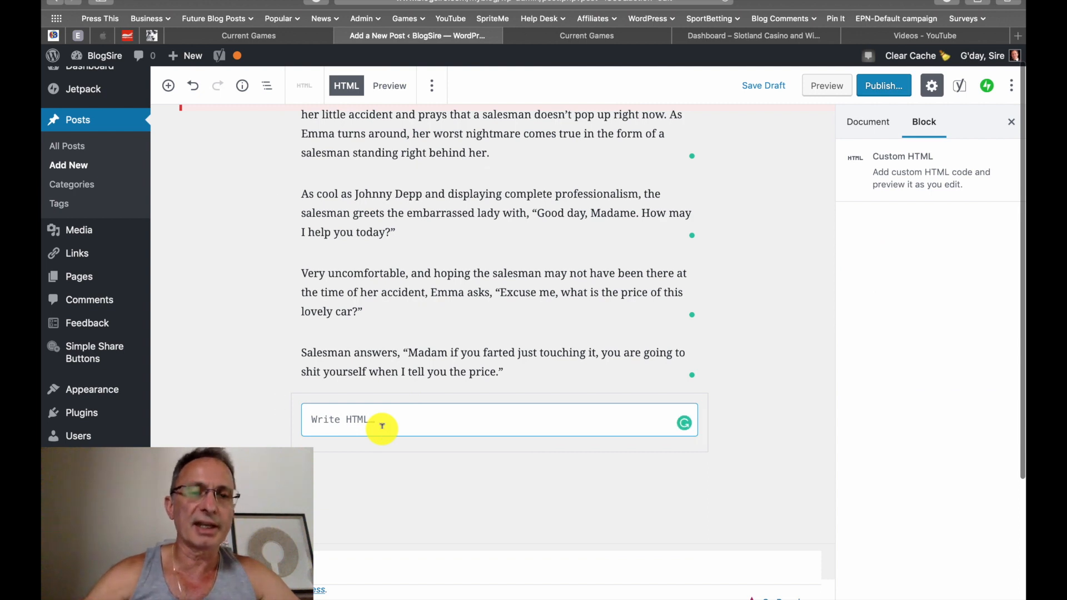
pyautogui.write('<iframe width="560" height="315" src="https://www.youtube.com/embed/iE2b8M03Omo" frameborder="0" allow="accelerometer; autoplay; encrypted-media; gyroscope; picture-in-picture" allowfullscreen></iframe>')
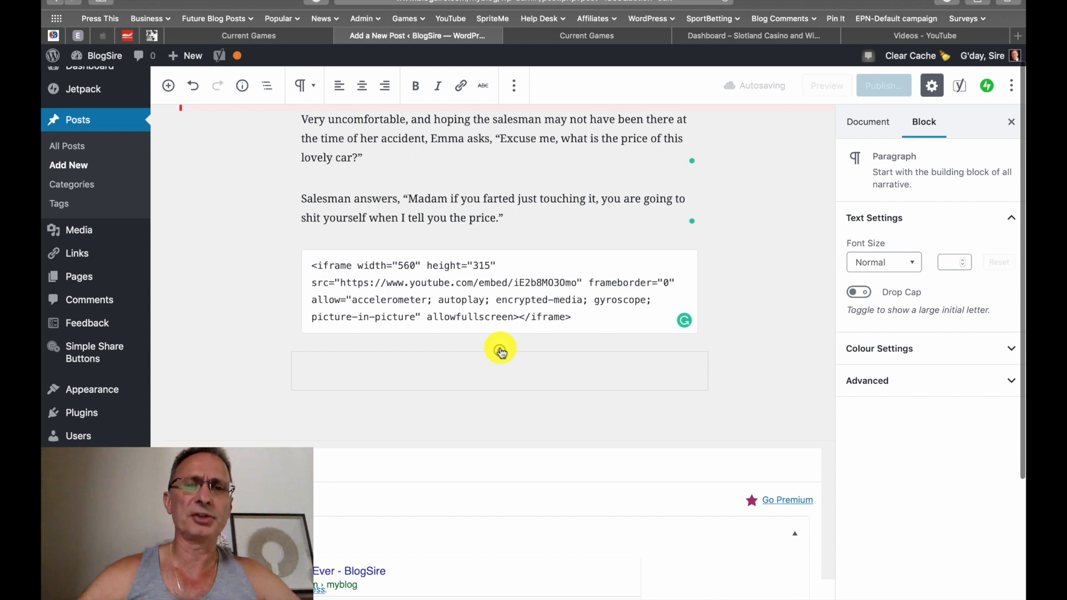
# Insert a YouTube embed block below the Custom HTML block
pyautogui.click(500, 351)
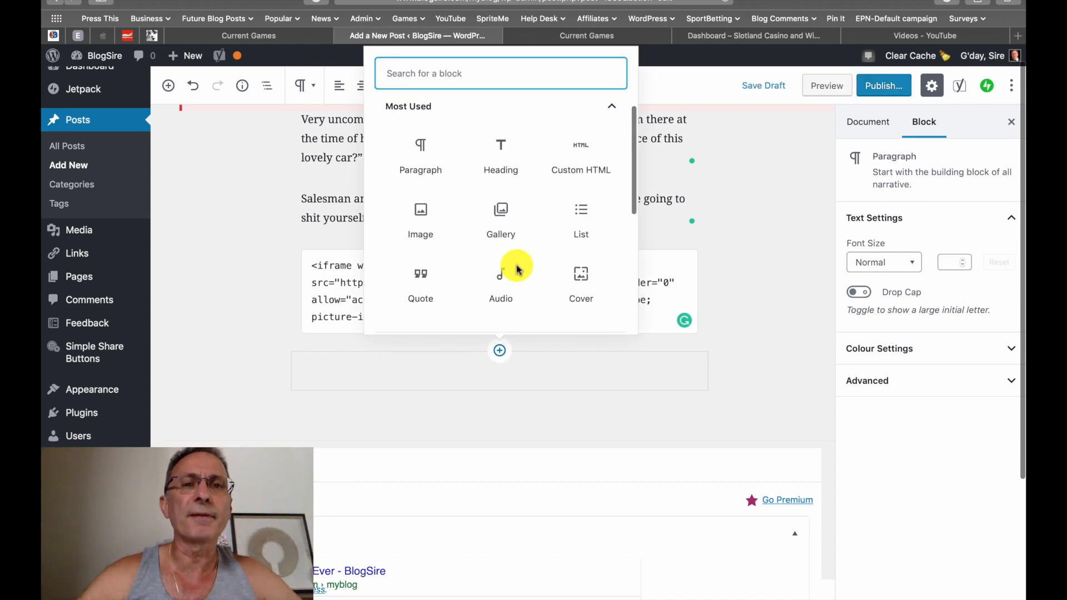
pyautogui.scroll(-5, 517, 269)
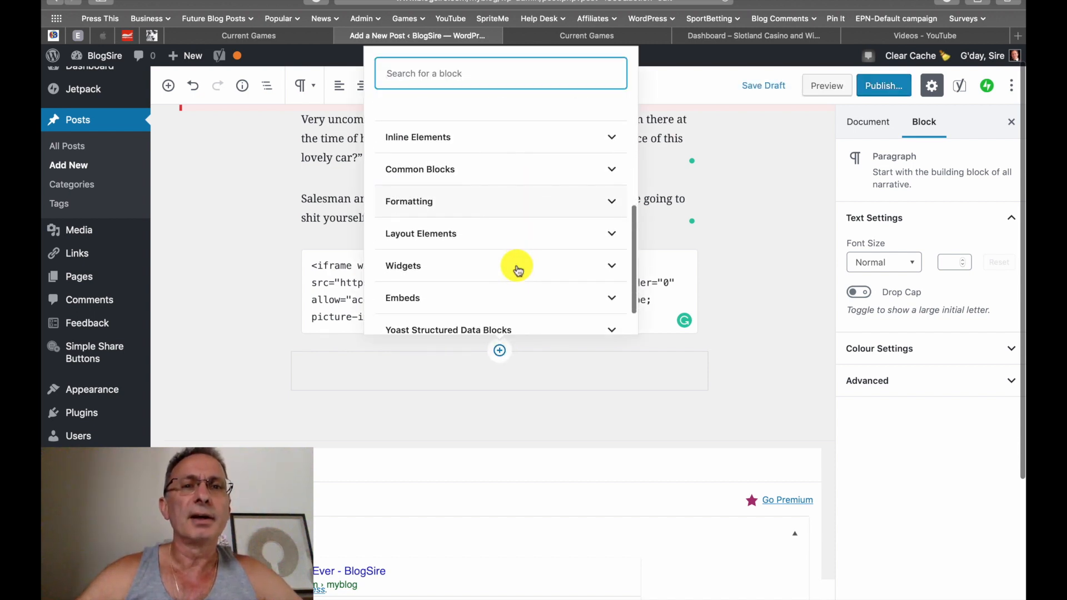
pyautogui.scroll(-2, 517, 270)
pyautogui.click(450, 259)
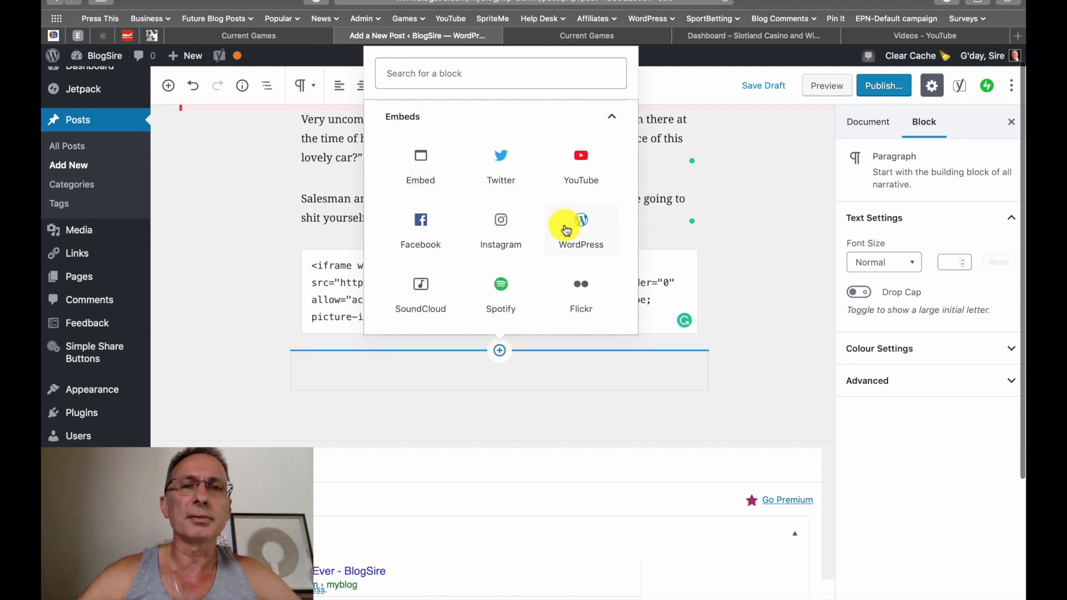
pyautogui.scroll(-1, 556, 232)
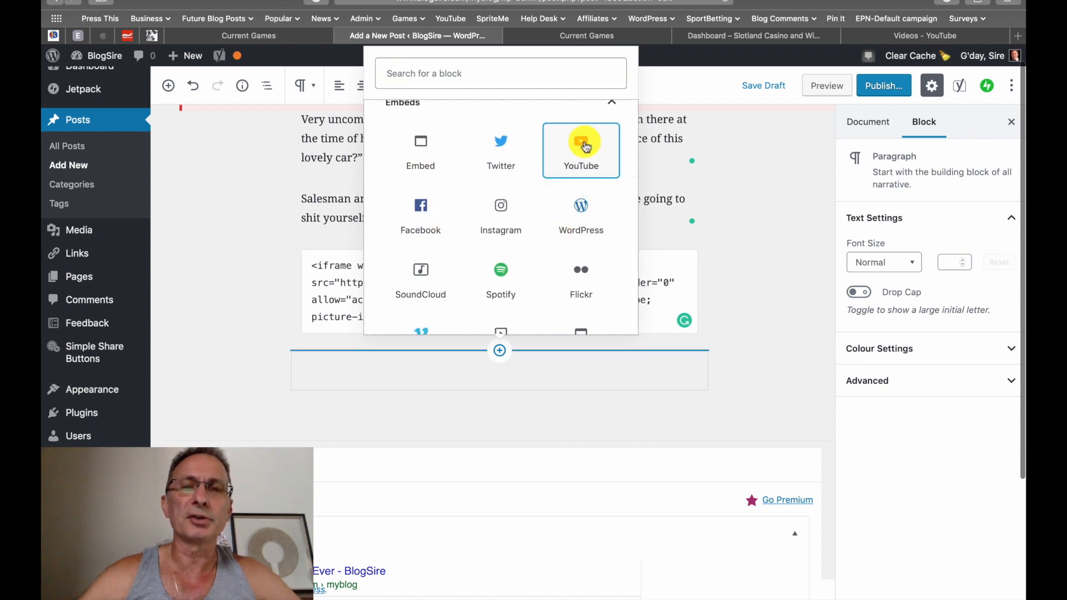
pyautogui.click(592, 170)
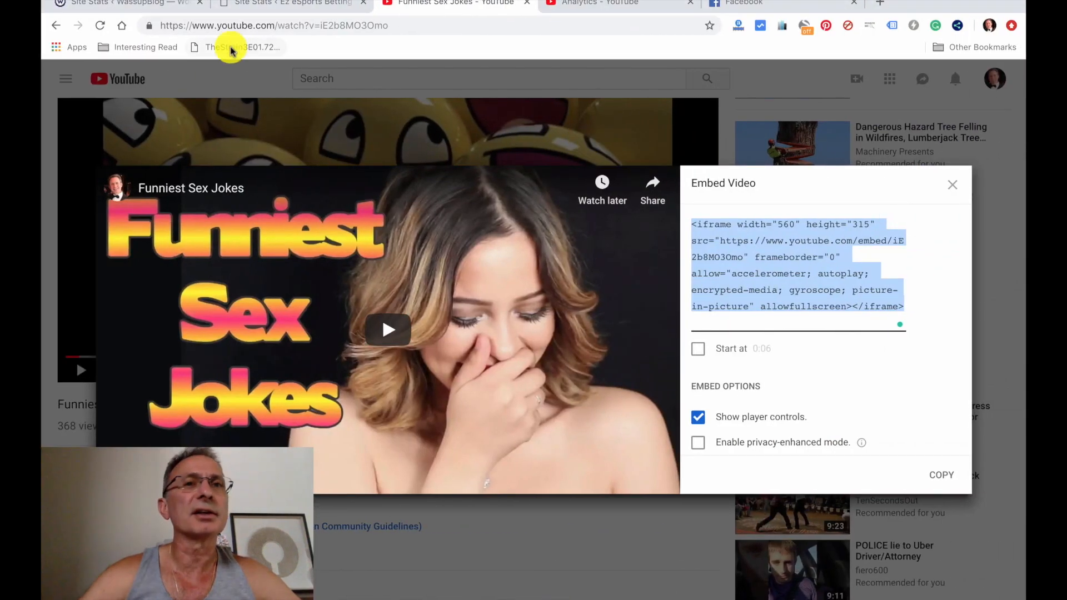
pyautogui.click(245, 25)
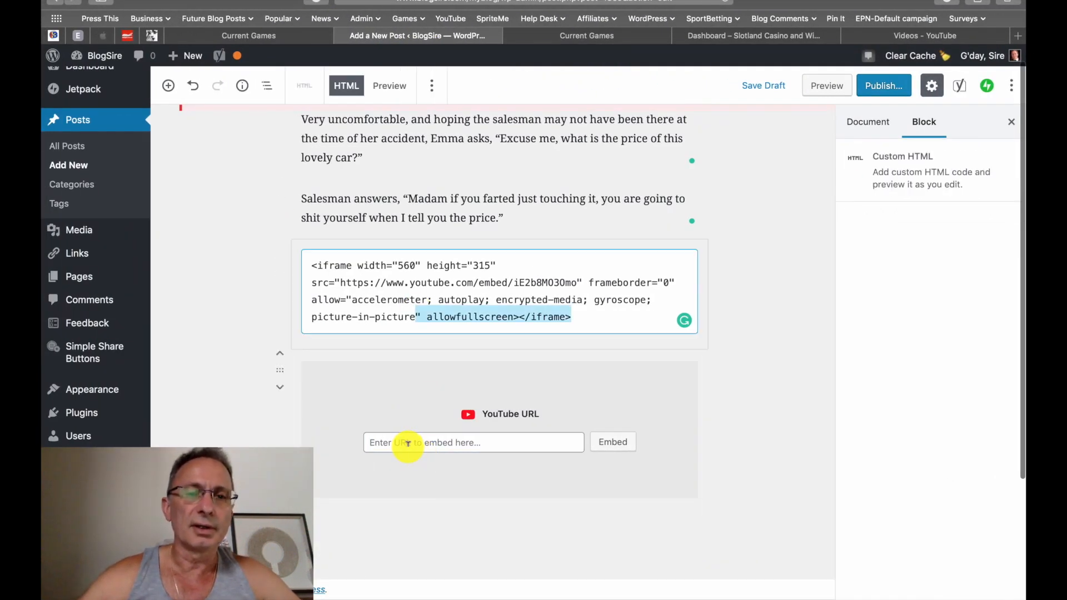
pyautogui.click(407, 442)
pyautogui.write('https://www.youtube.com/watch?v=iE2b8MO3Omo')
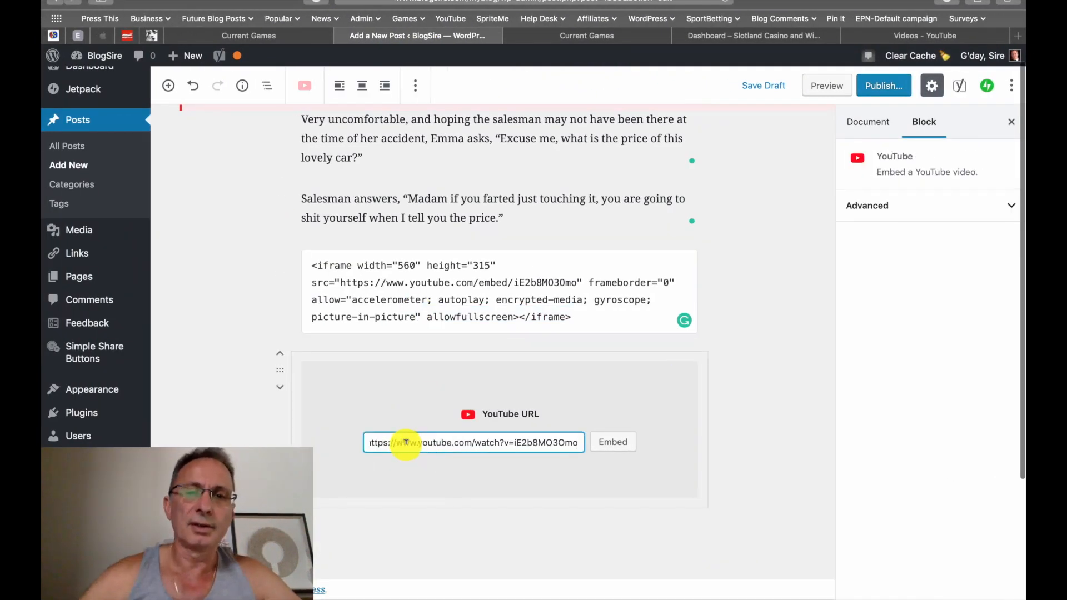
pyautogui.click(614, 442)
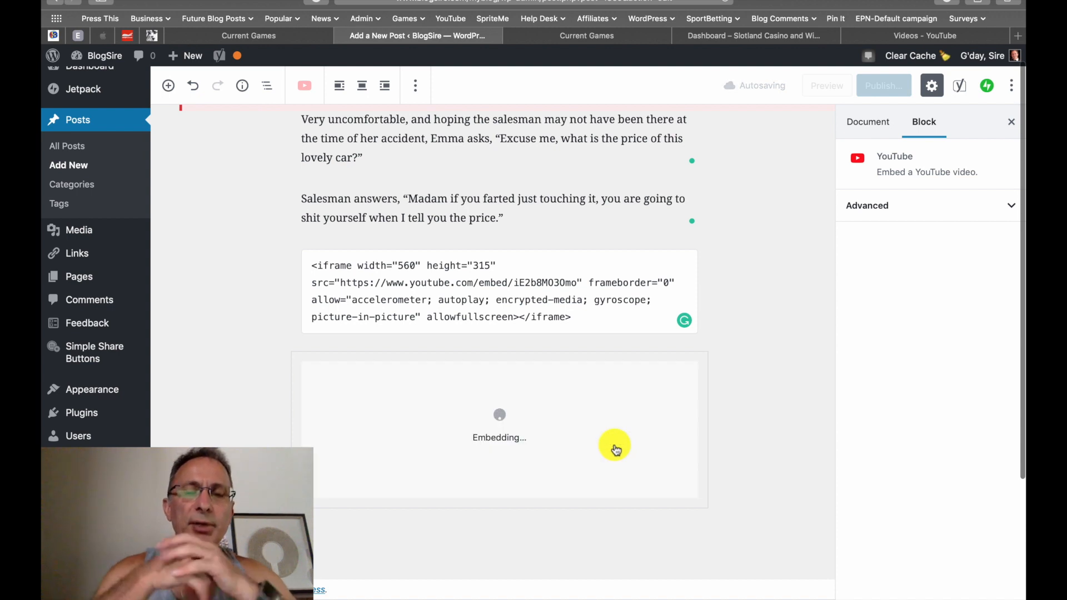
# Preview the post and compare how the Custom HTML video and the YouTube block video are laid out
pyautogui.click(822, 85)
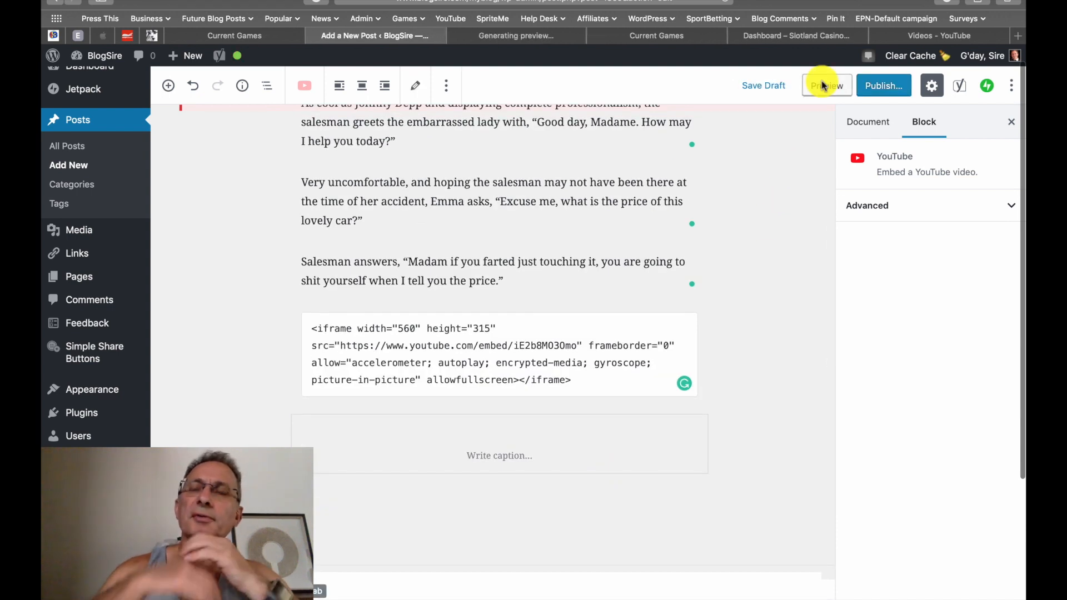
pyautogui.click(531, 35)
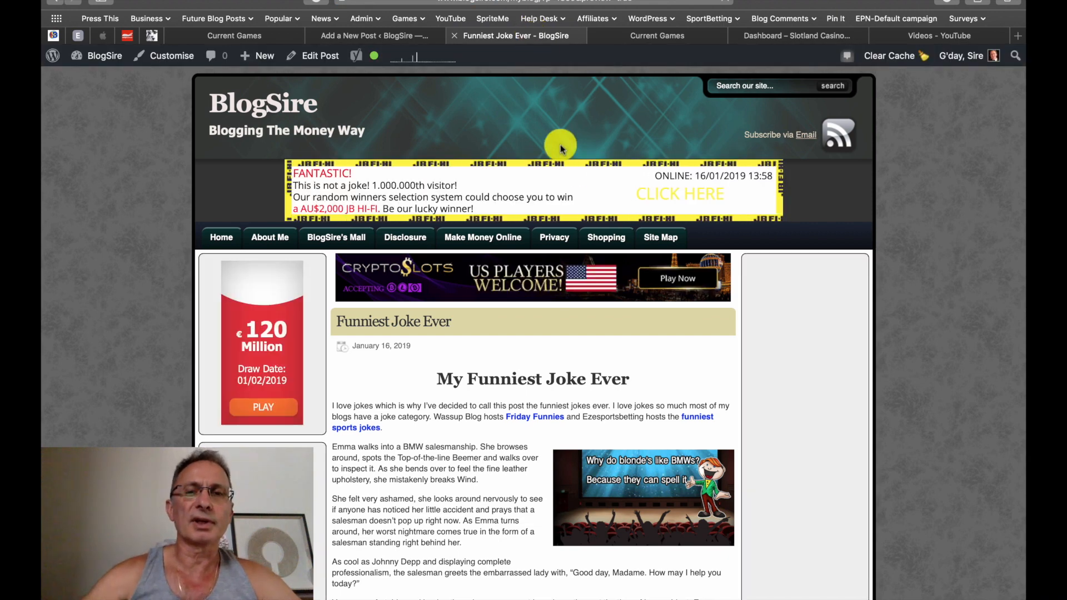
pyautogui.scroll(-10, 524, 366)
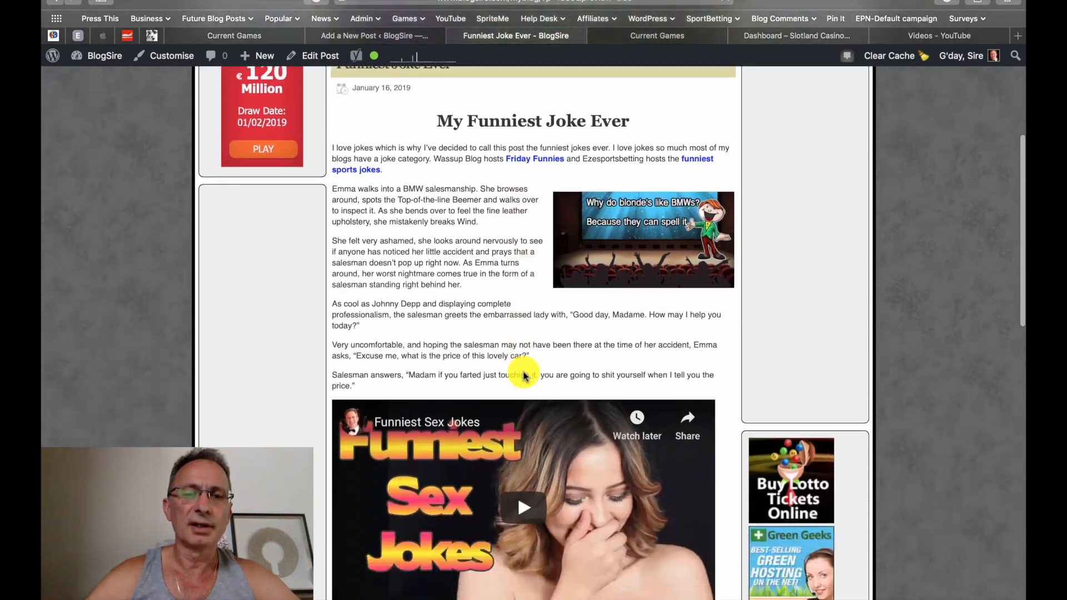
pyautogui.scroll(-3, 524, 376)
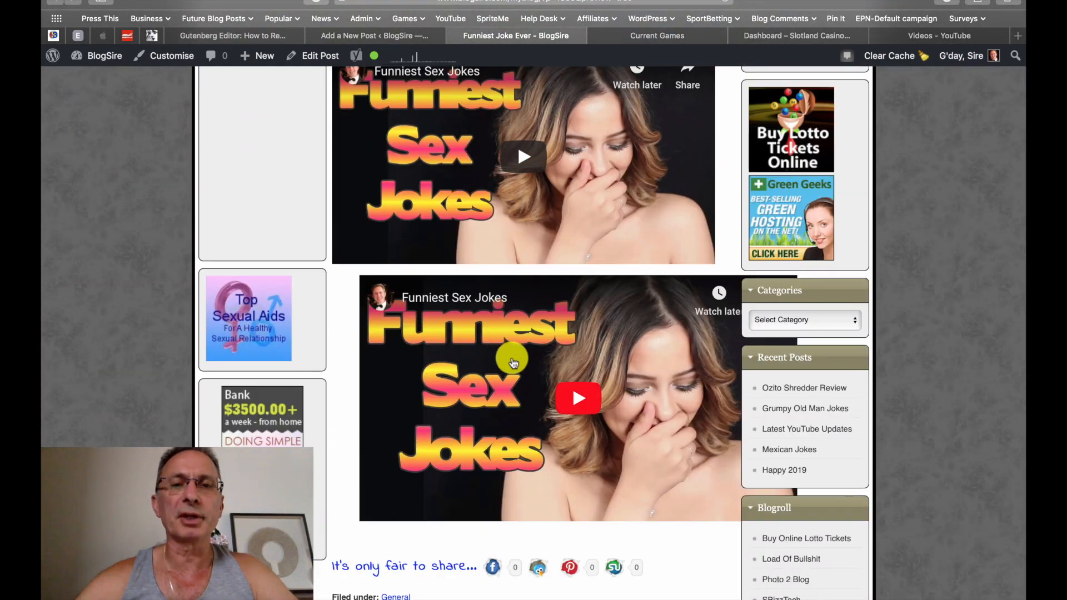
# Return to the post editor and remove the YouTube embed block, keeping the Custom HTML video
pyautogui.click(396, 37)
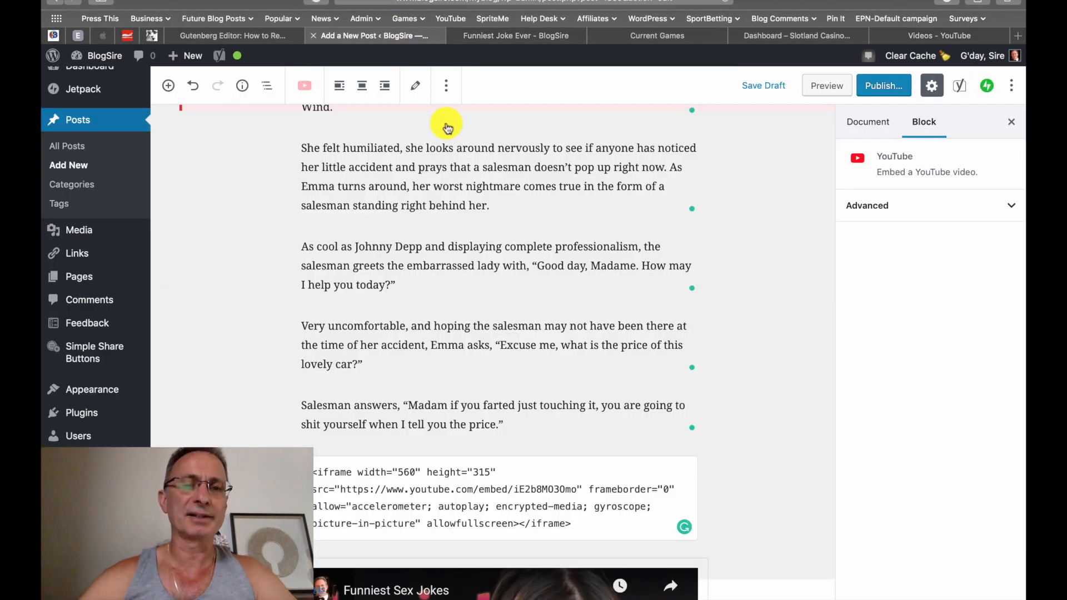
pyautogui.click(446, 85)
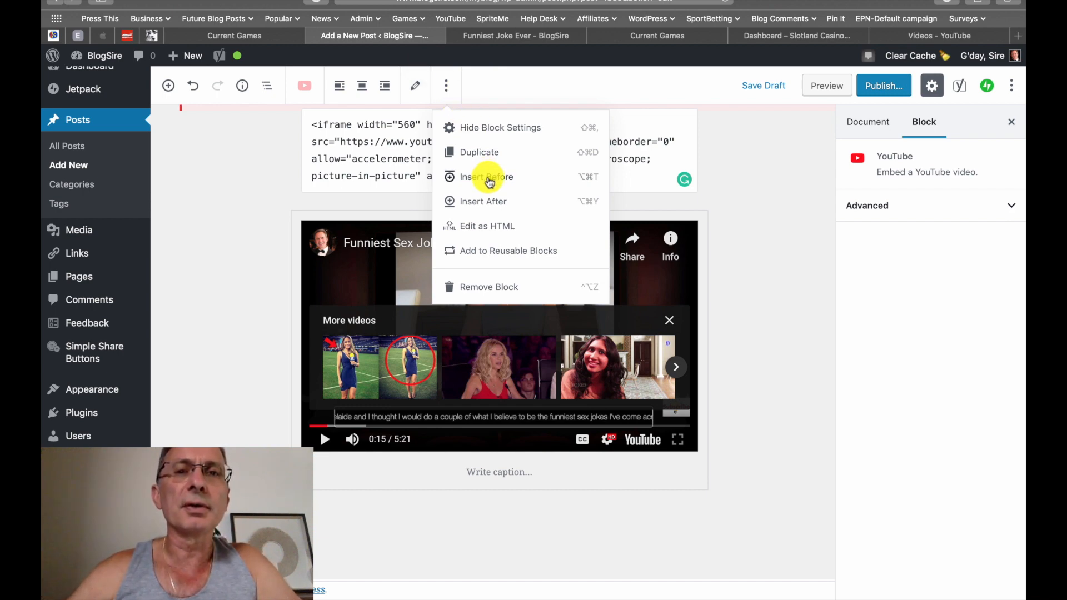
pyautogui.scroll(-3, 492, 192)
pyautogui.scroll(1, 491, 192)
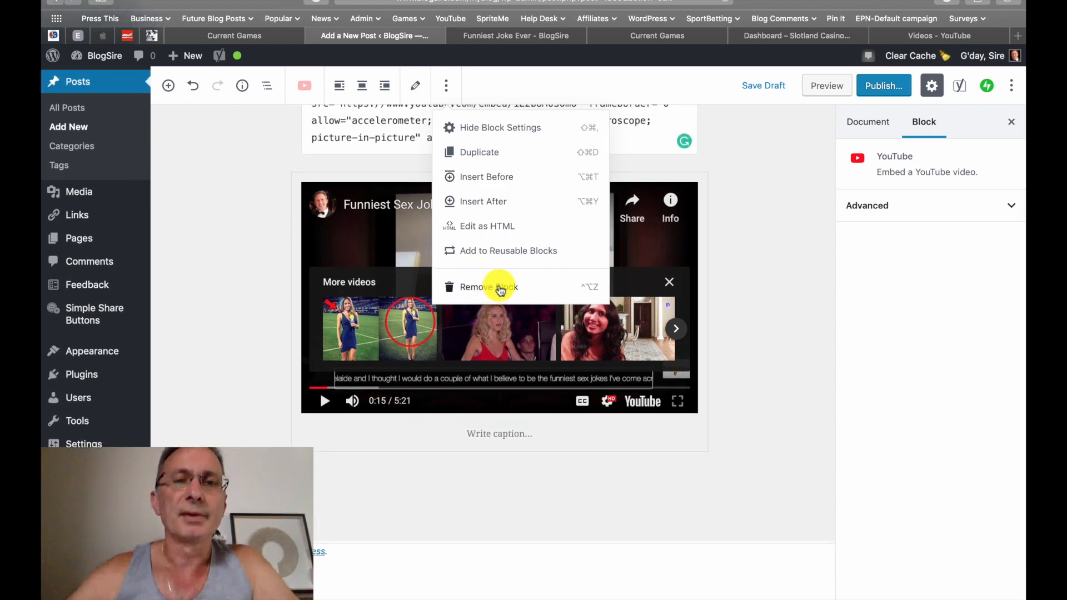
pyautogui.click(449, 286)
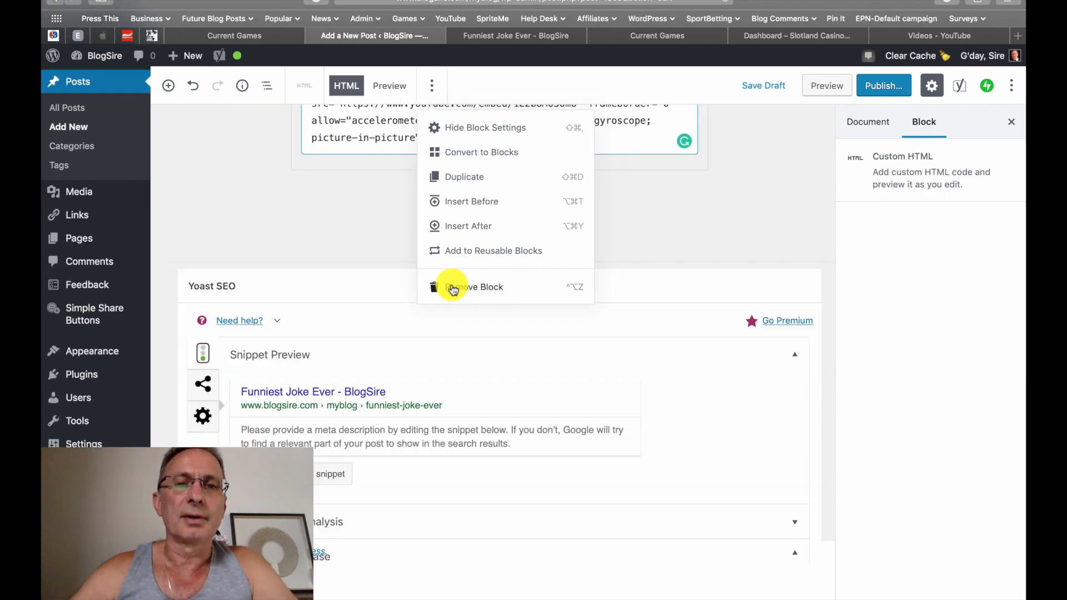
pyautogui.click(671, 199)
pyautogui.scroll(7, 671, 199)
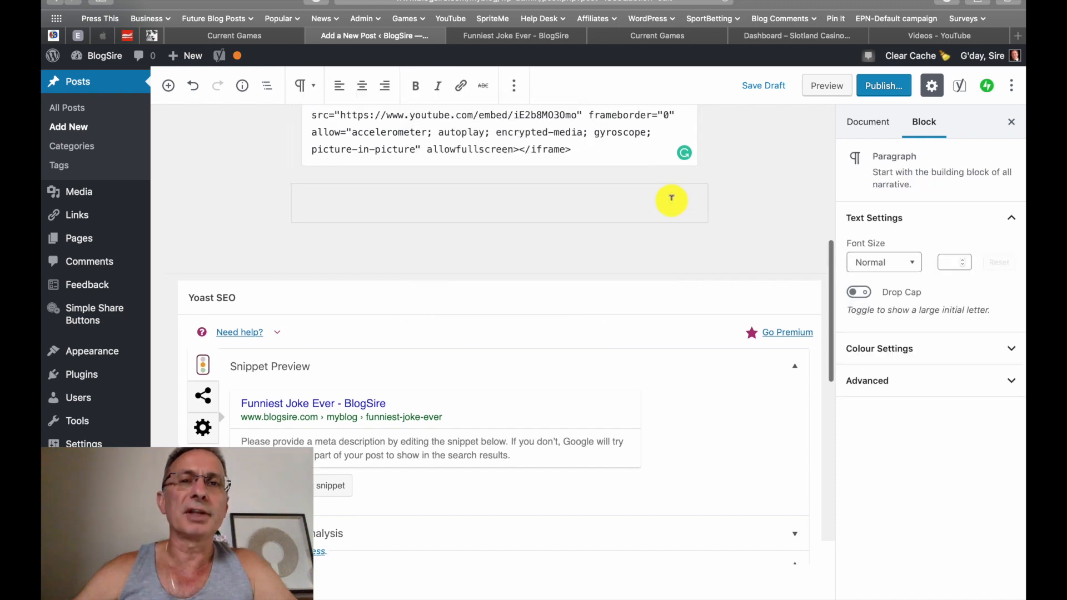
pyautogui.scroll(-3, 671, 197)
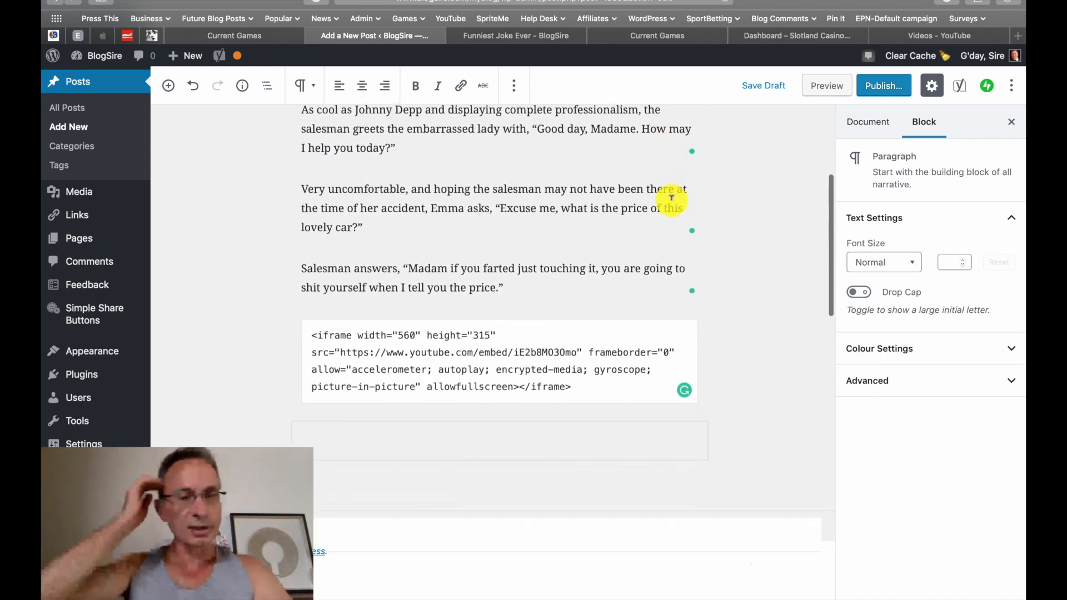
pyautogui.scroll(4, 586, 158)
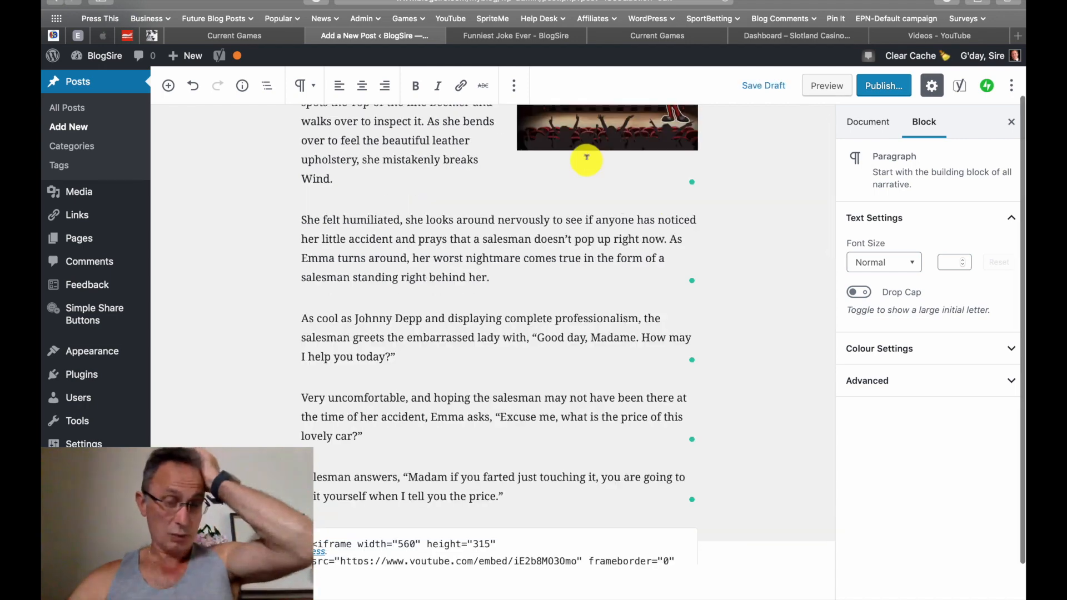
pyautogui.scroll(-1, 586, 157)
pyautogui.scroll(-4, 586, 157)
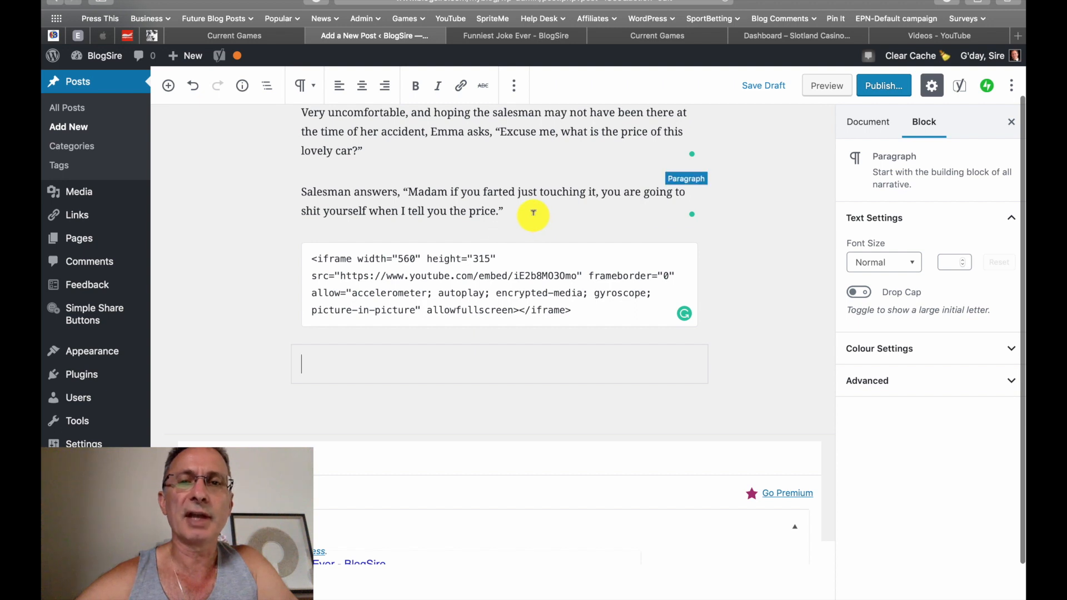
pyautogui.scroll(4, 523, 167)
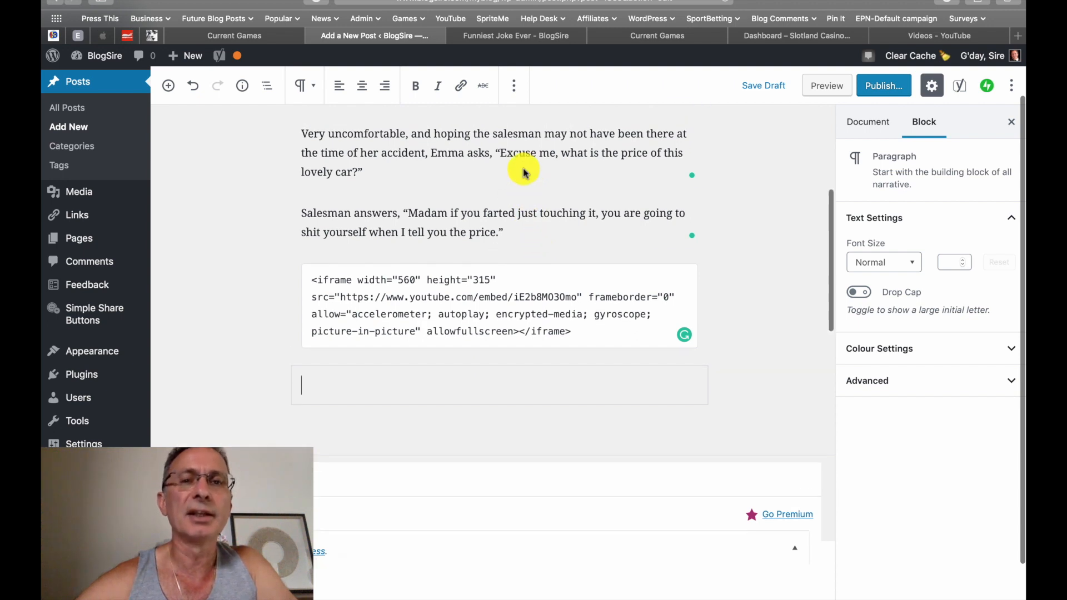
# Insert a More block between the last joke paragraph and the Custom HTML block
pyautogui.click(500, 333)
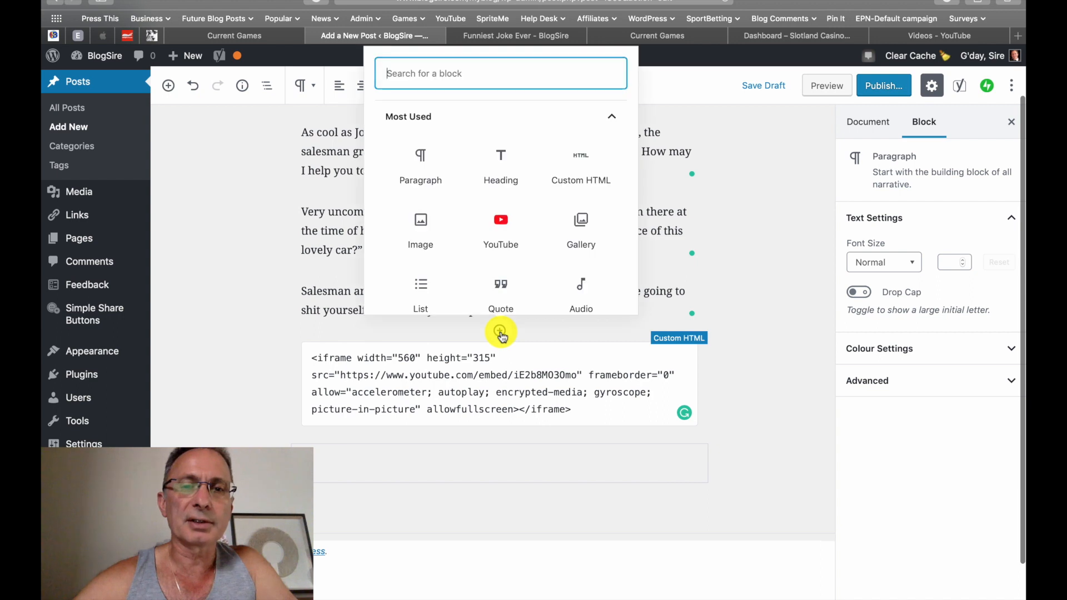
pyautogui.scroll(-5, 533, 247)
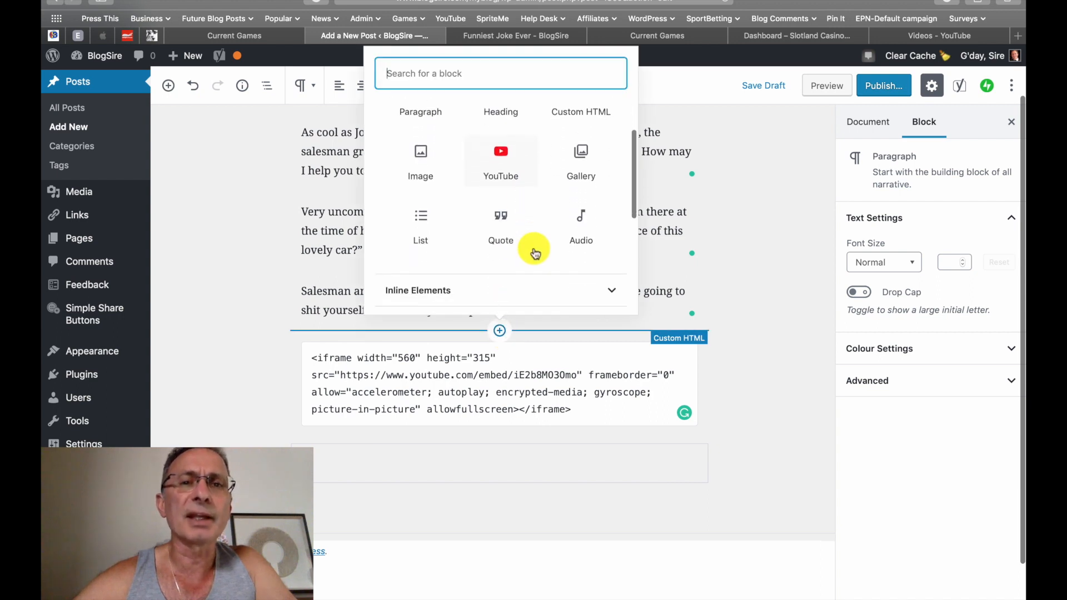
pyautogui.scroll(-4, 534, 254)
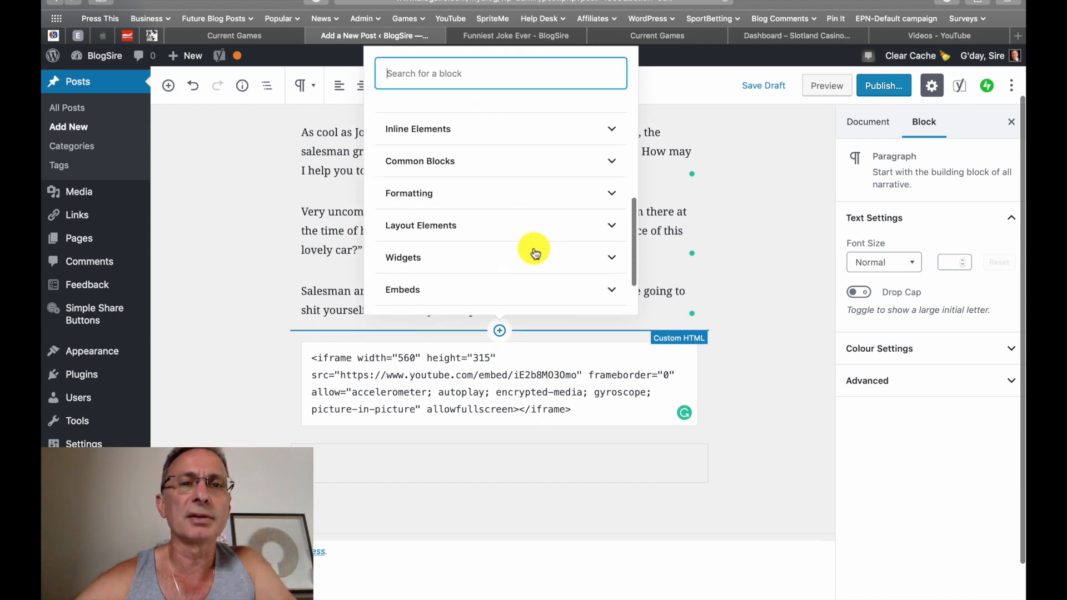
pyautogui.click(611, 175)
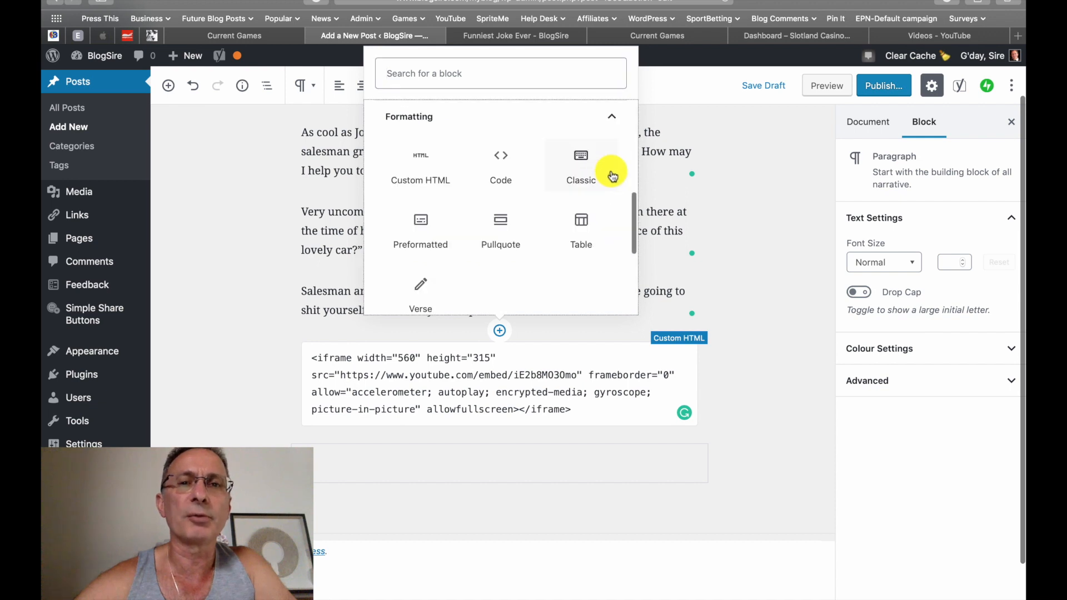
pyautogui.scroll(-5, 584, 230)
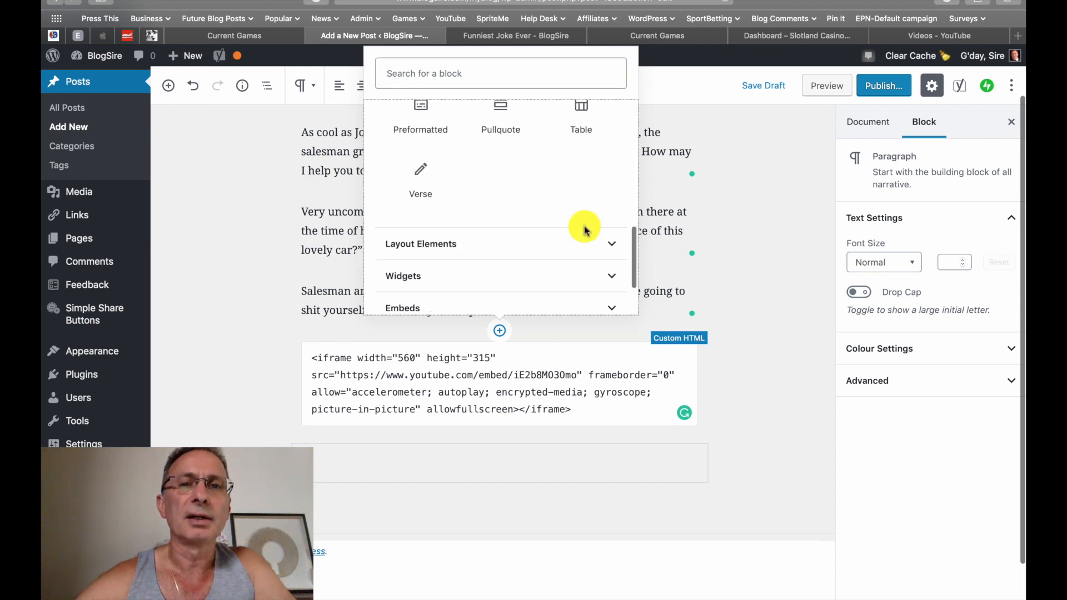
pyautogui.click(610, 243)
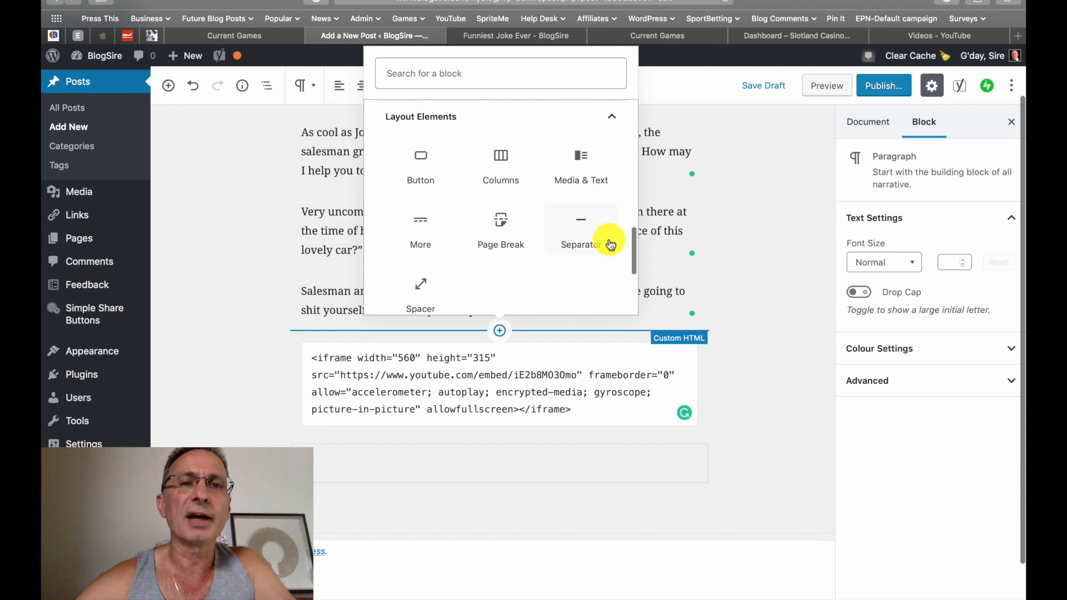
pyautogui.click(424, 229)
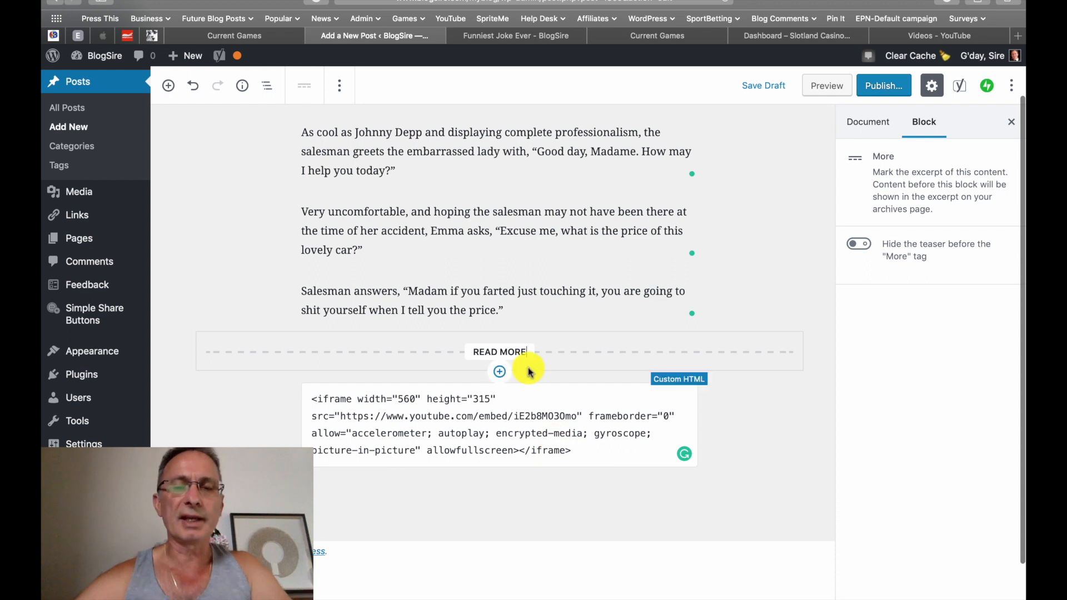
# Replace the More block's label with "CLICK HERE TO REVEAL MORE"
pyautogui.moveTo(525, 349); pyautogui.dragTo(472, 350)
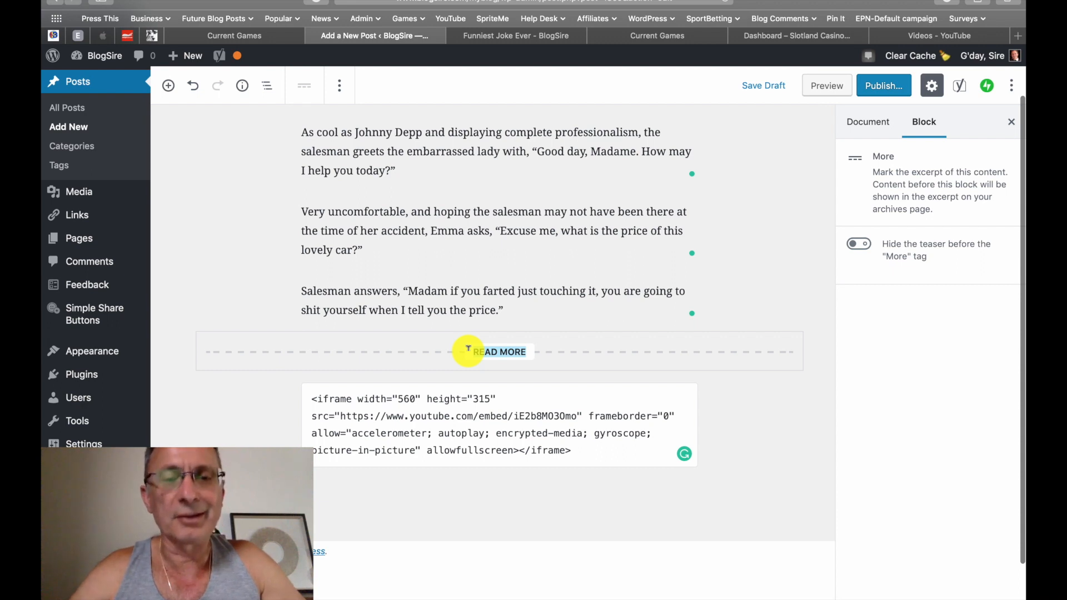
pyautogui.write('CLICK')
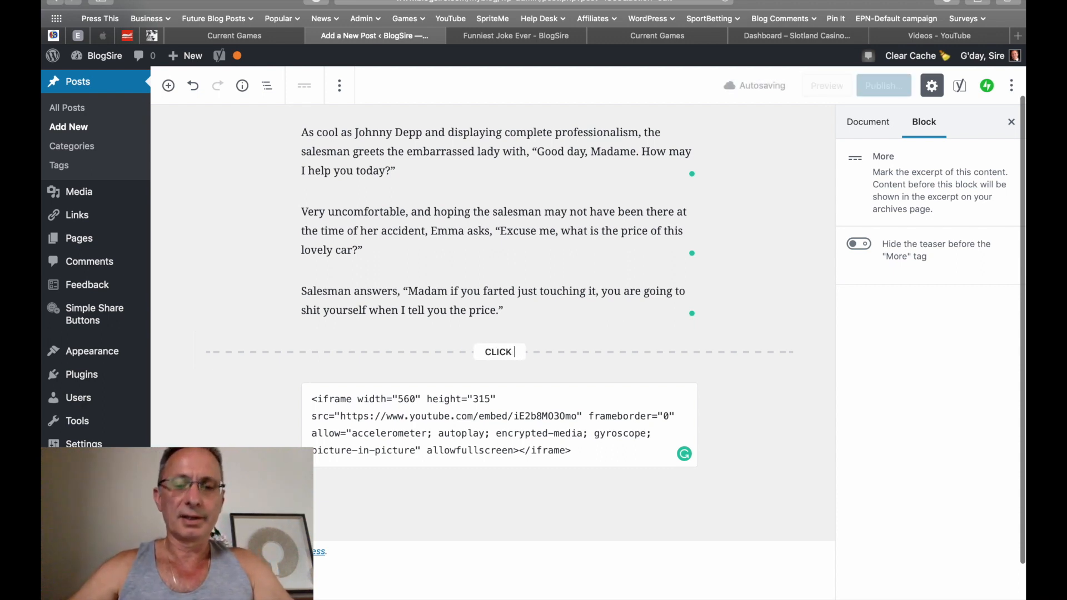
pyautogui.write(' HERE T')
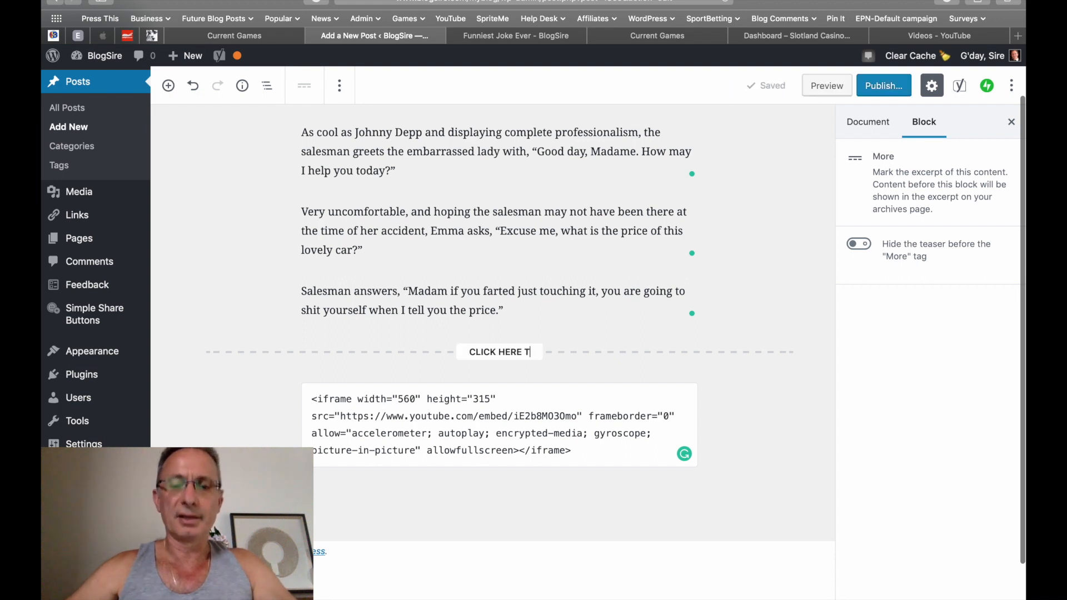
pyautogui.write('O REV')
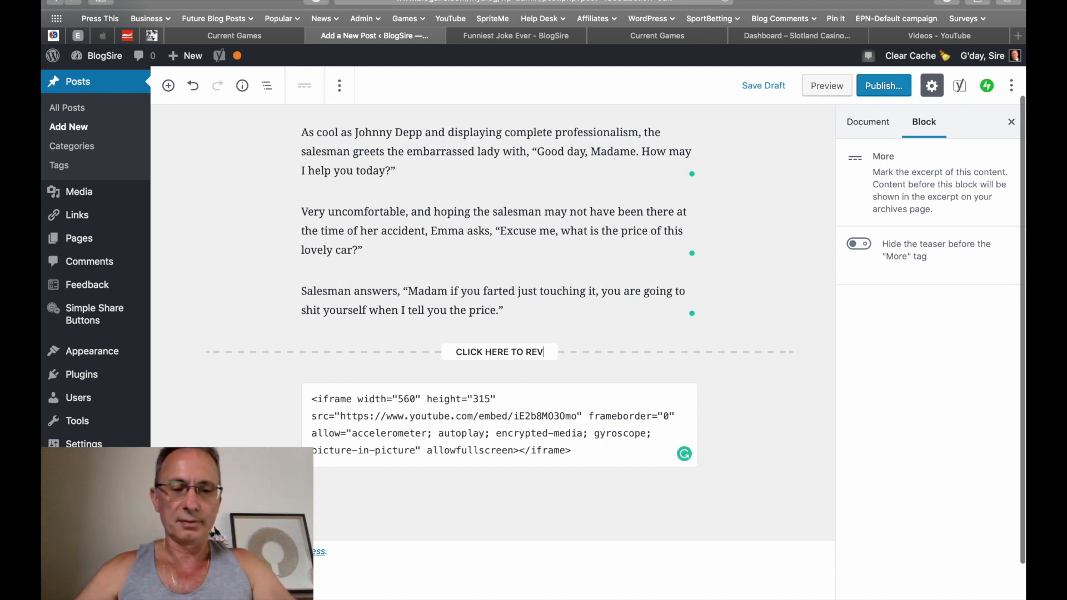
pyautogui.write('EAL ')
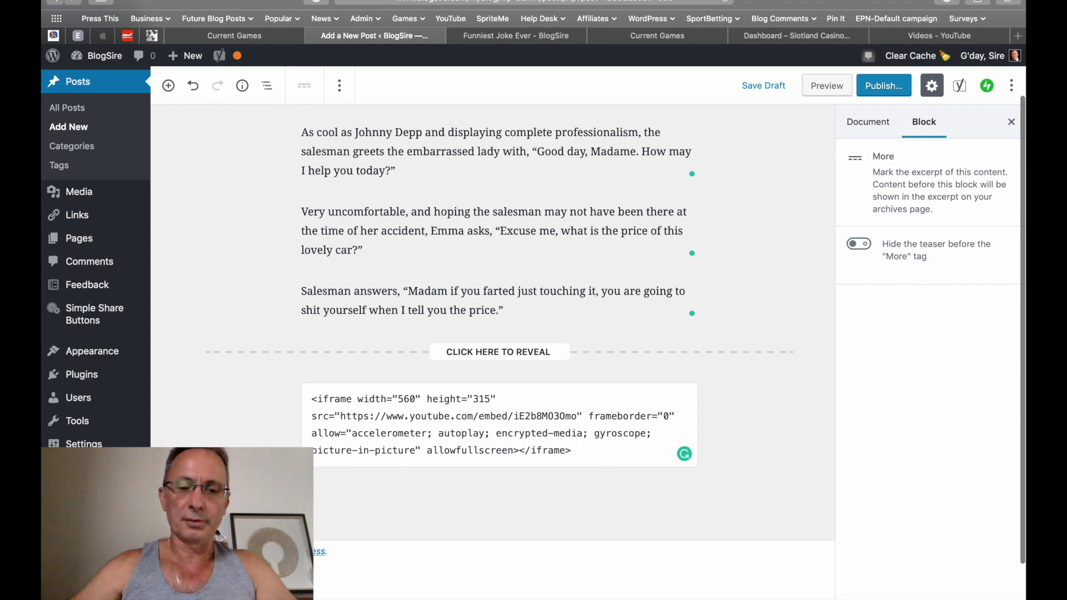
pyautogui.write('MORE')
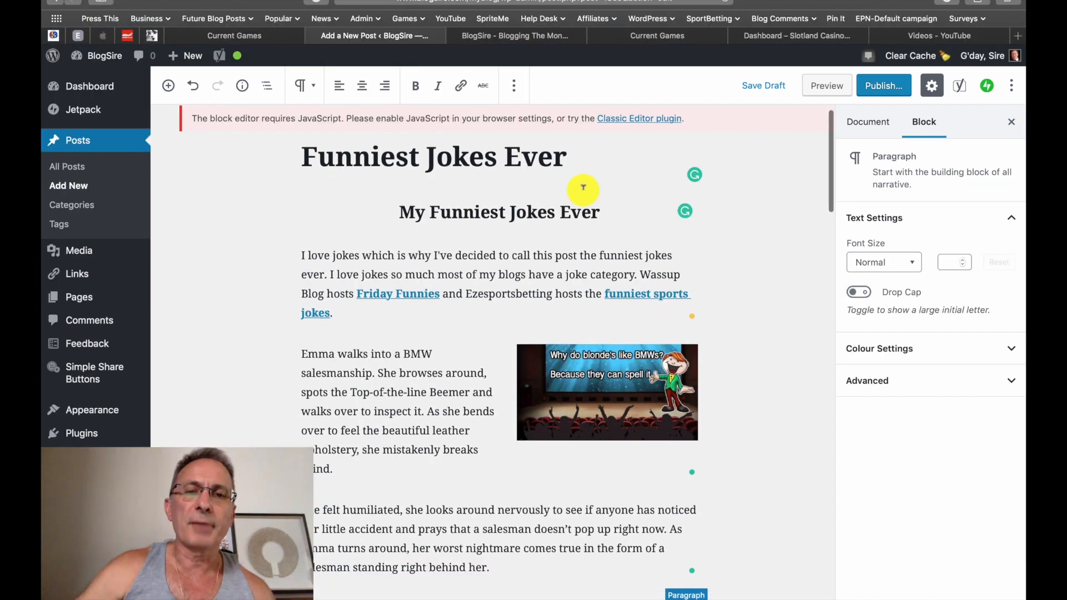
# Insert a heading reading "Gynecolist Funniest Joke Ever" between the Custom HTML block and the gynecologist joke
pyautogui.scroll(-10, 582, 187)
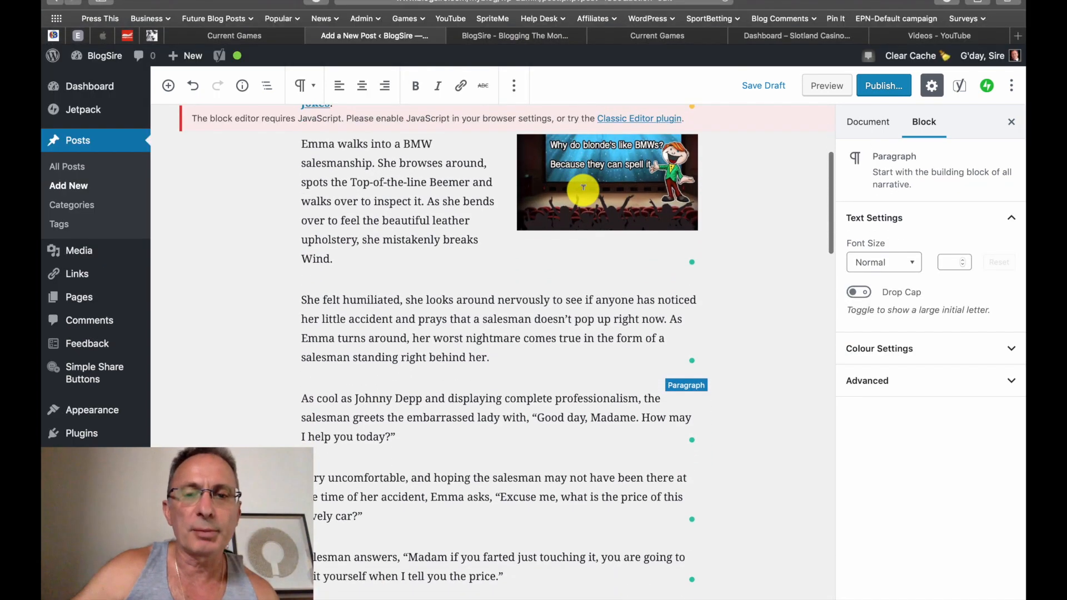
pyautogui.scroll(-1, 582, 188)
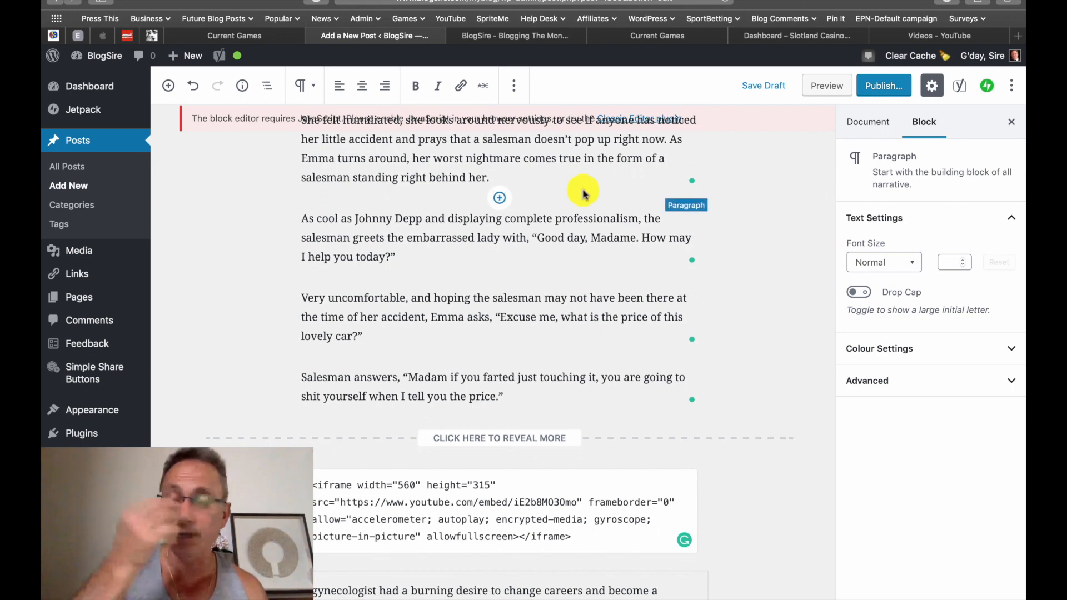
pyautogui.scroll(-15, 582, 193)
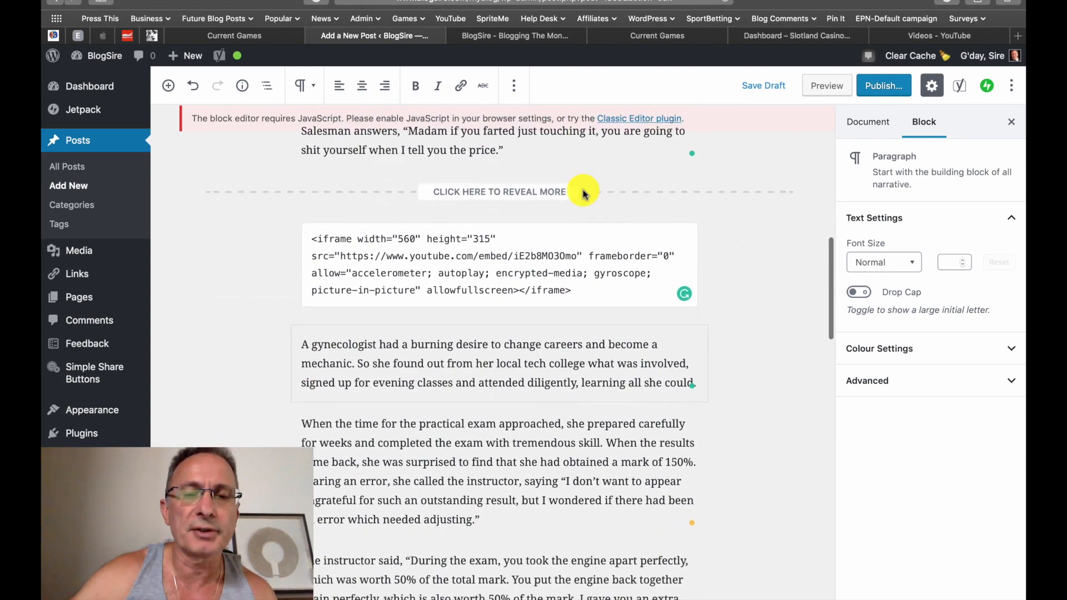
pyautogui.scroll(7, 584, 191)
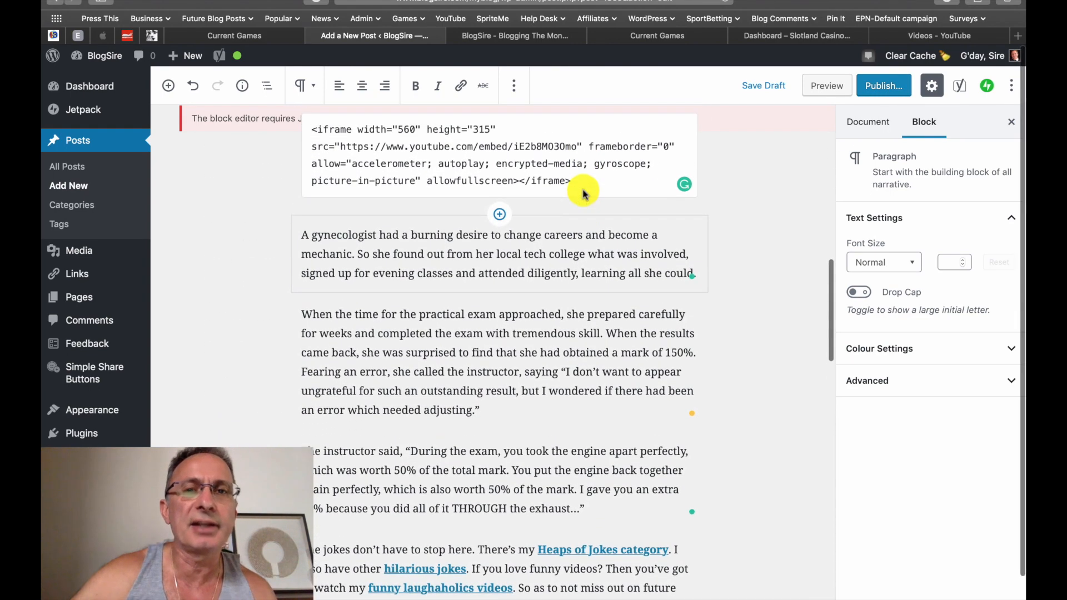
pyautogui.scroll(1, 580, 187)
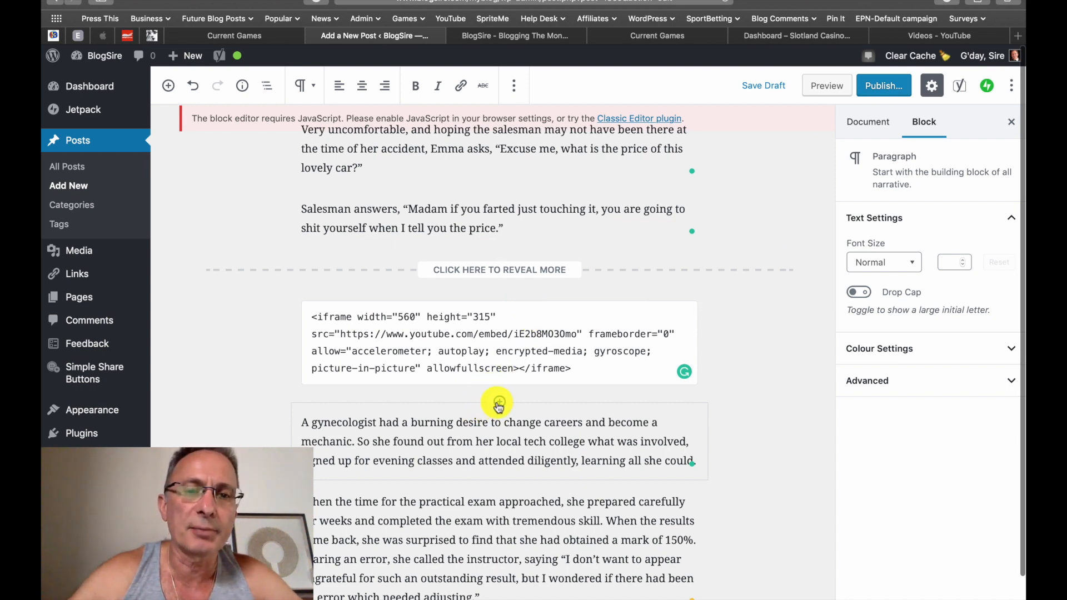
pyautogui.click(498, 403)
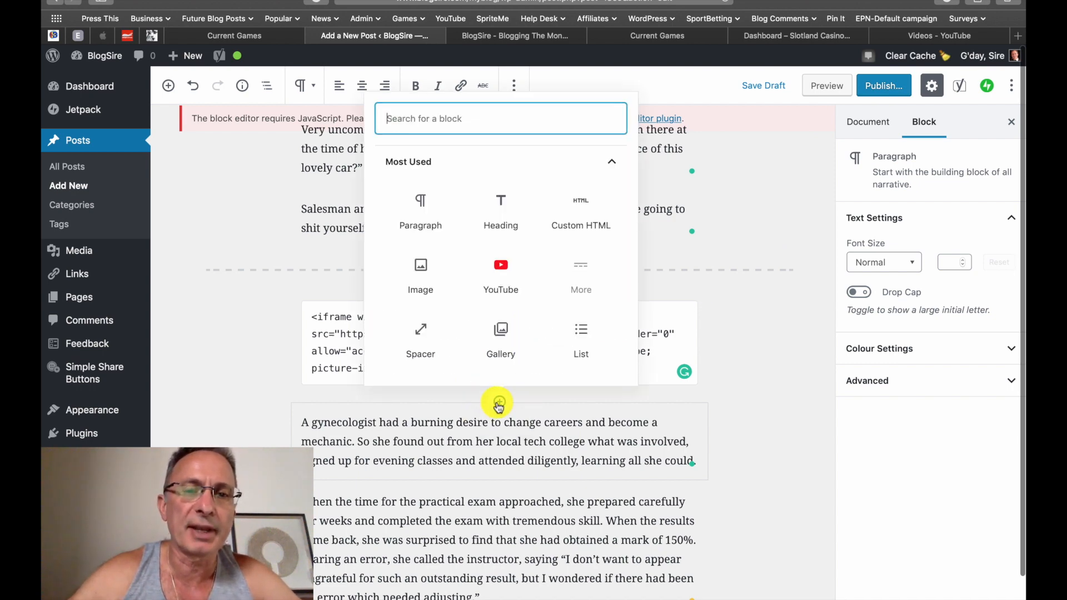
pyautogui.click(499, 205)
pyautogui.write('G')
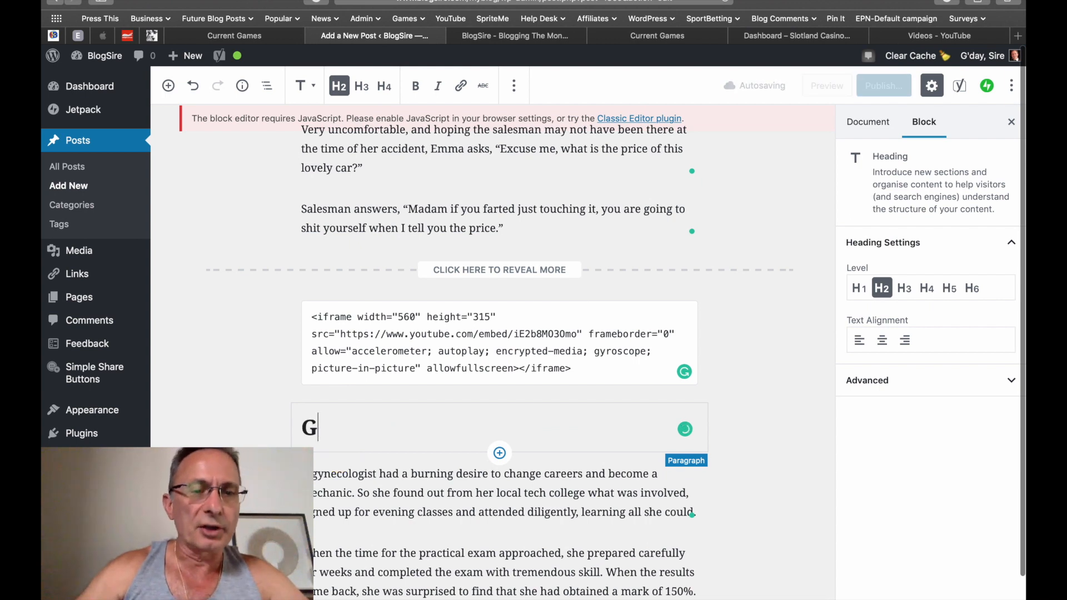
pyautogui.write('ynecolist Funniest Joke Ever')
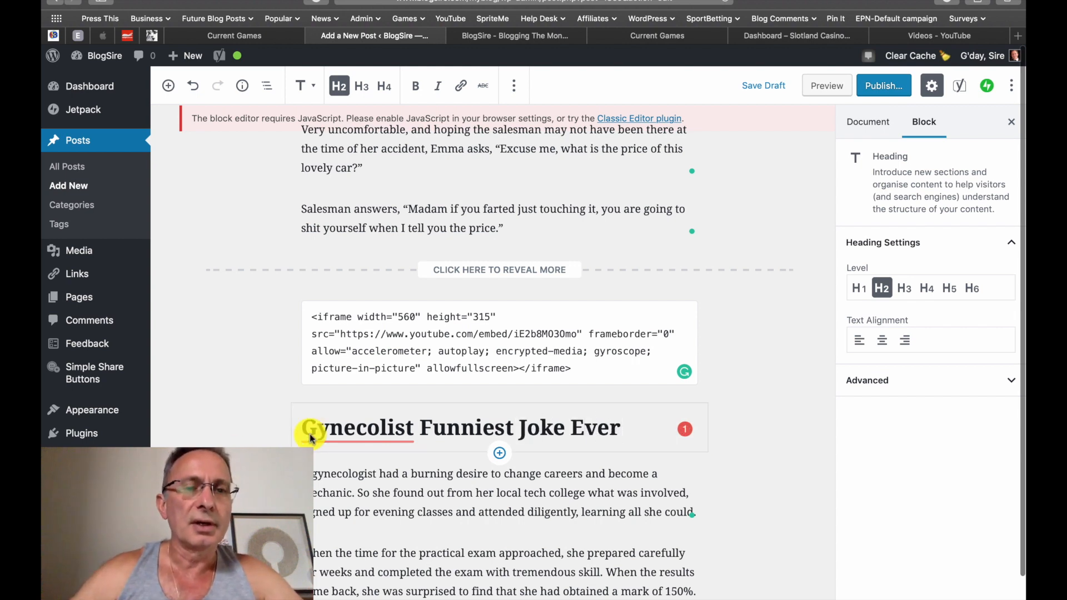
# Correct the new heading's first word to "Gynecologist" and format the heading as a centred H3
pyautogui.click(323, 426)
pyautogui.click(353, 465)
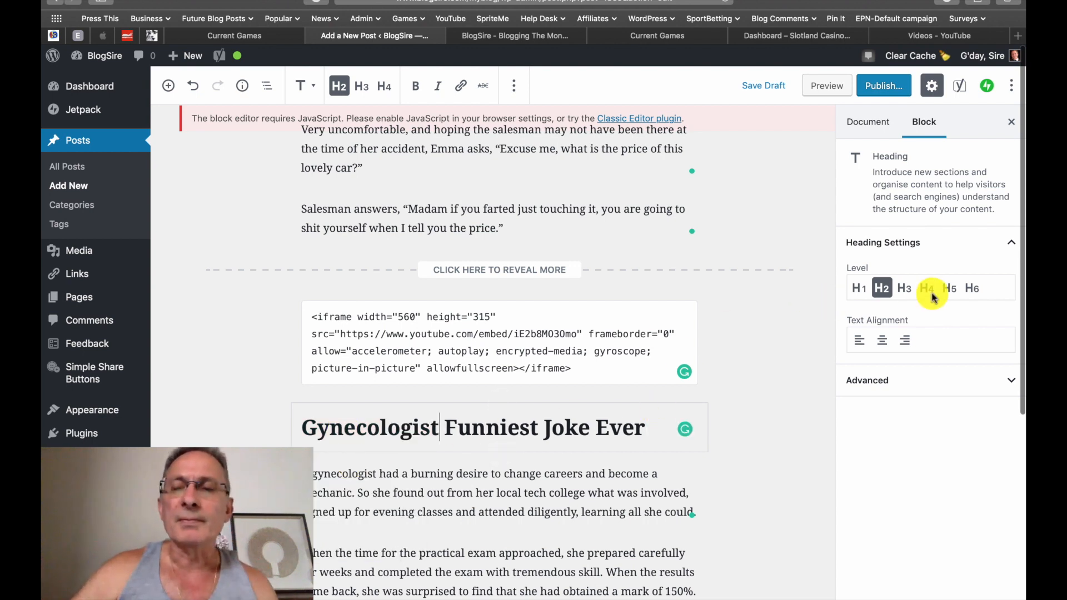
pyautogui.click(905, 295)
pyautogui.click(882, 340)
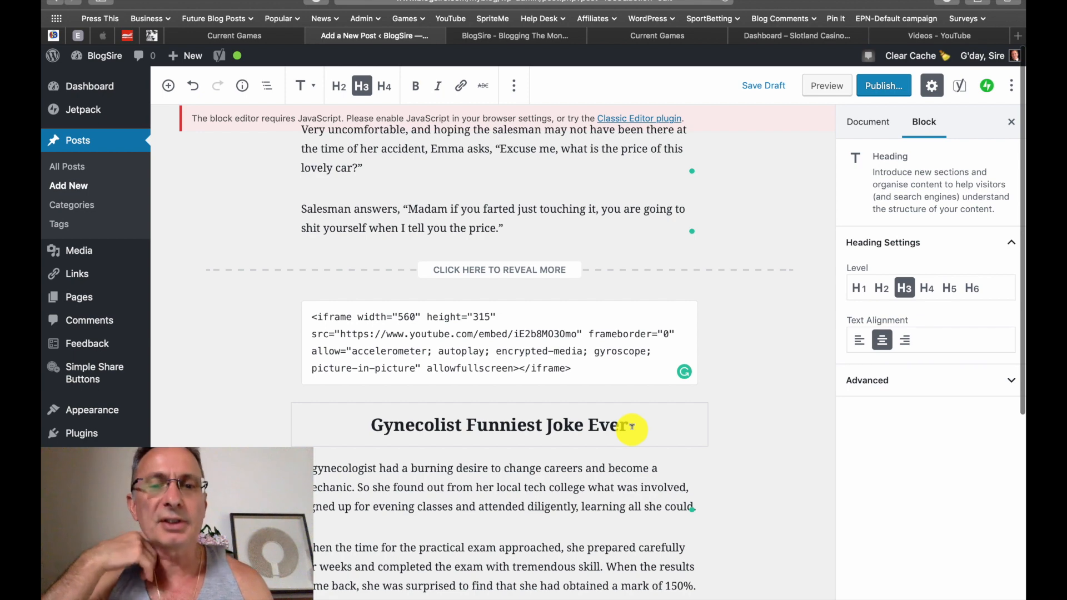
# Review the post's closing paragraphs with their links and the SEO analysis for the focus keyphrase
pyautogui.scroll(-10, 525, 246)
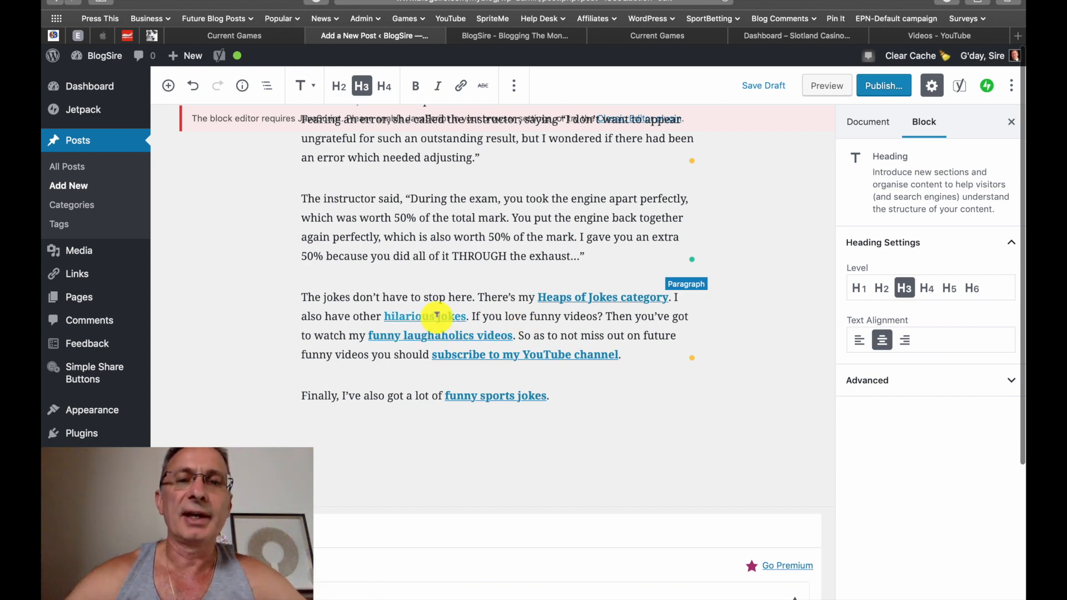
pyautogui.scroll(-5, 625, 401)
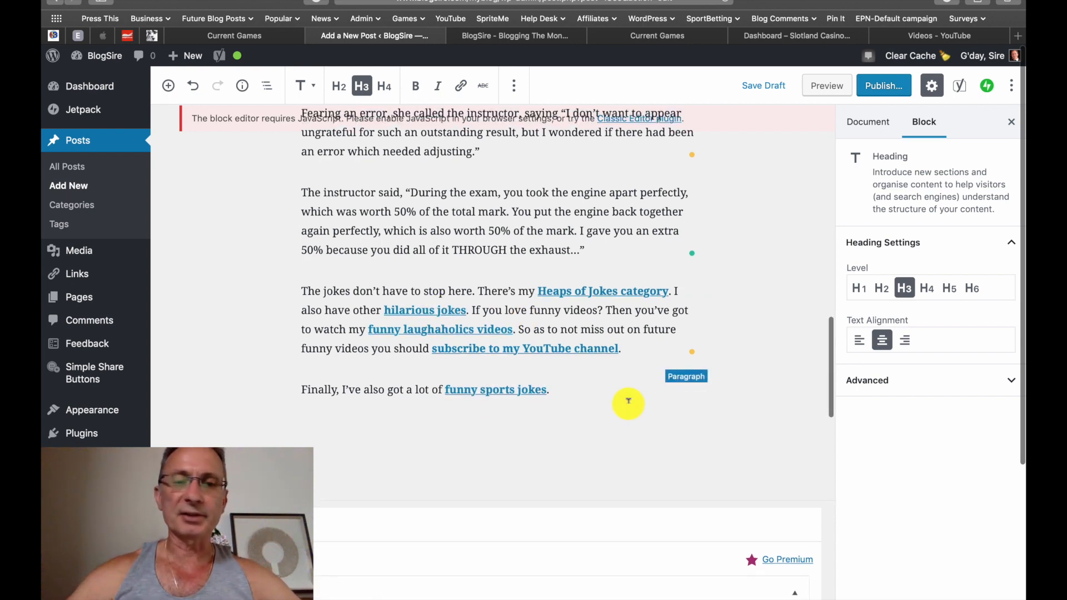
pyautogui.scroll(-20, 628, 407)
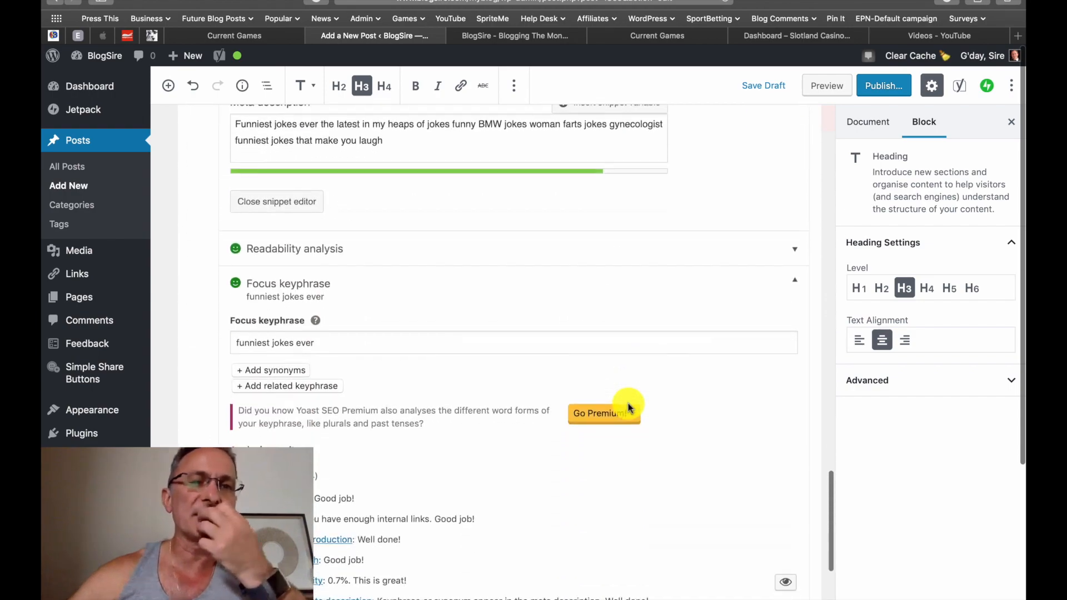
pyautogui.scroll(-3, 628, 407)
pyautogui.scroll(15, 626, 411)
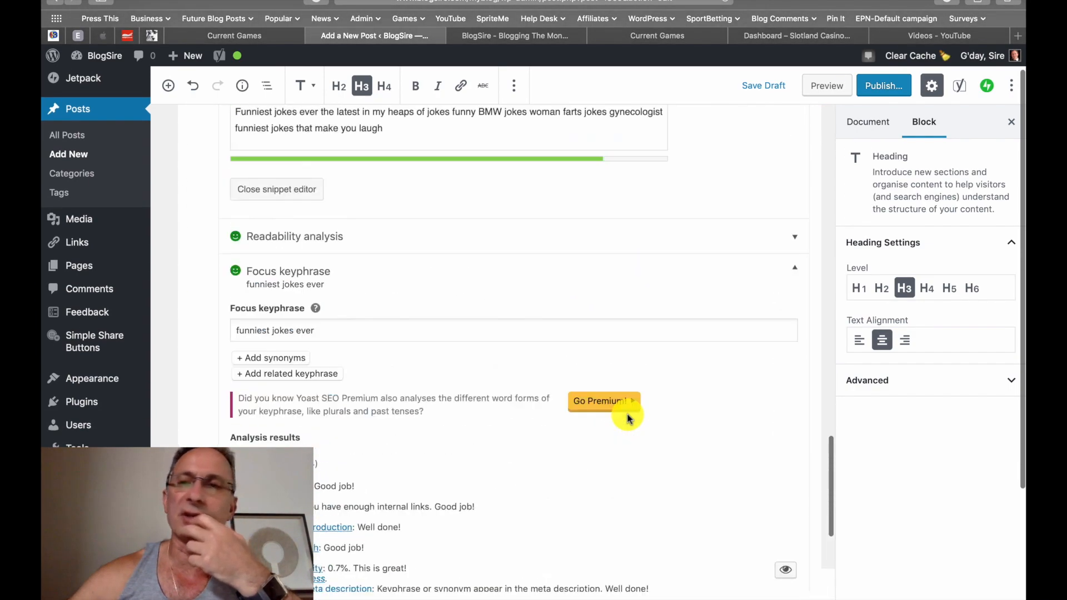
pyautogui.scroll(15, 625, 417)
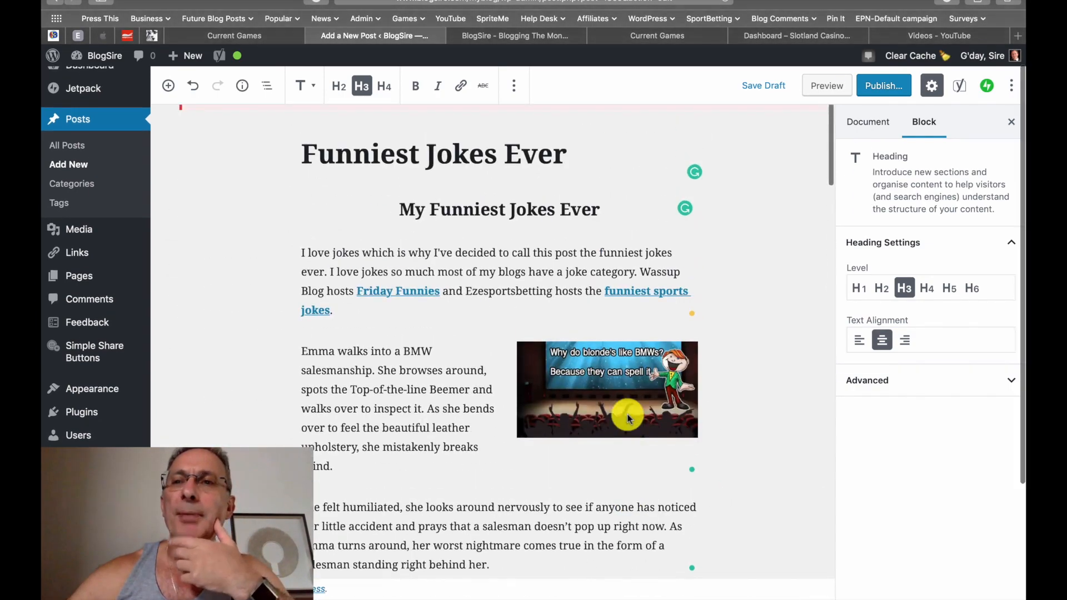
# Assign the post to the Heaps Of Jokes category in the document settings
pyautogui.click(882, 127)
pyautogui.scroll(-3, 1012, 292)
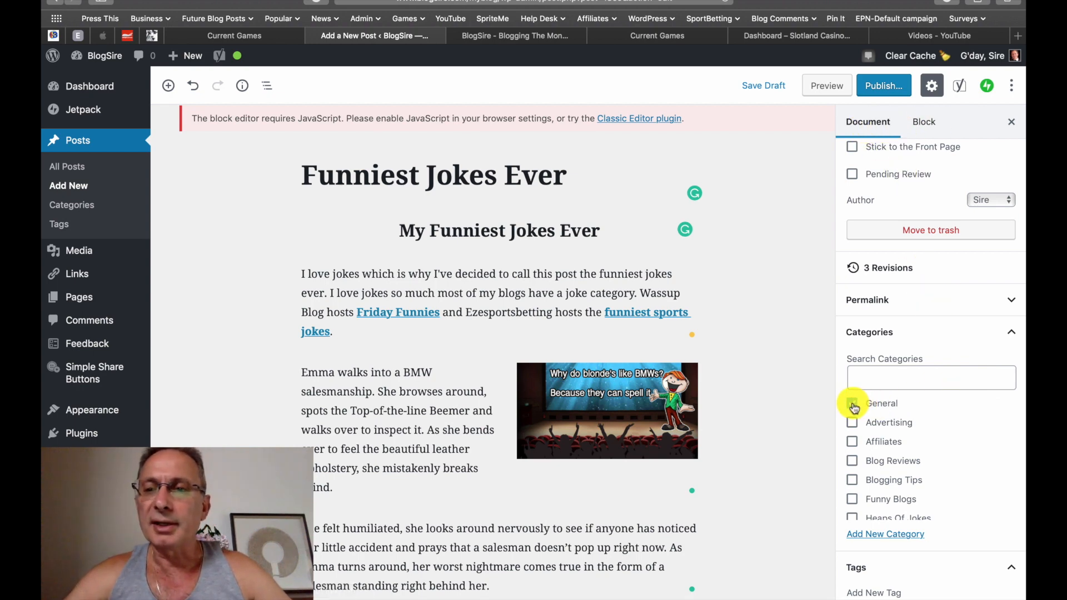
pyautogui.scroll(-3, 921, 468)
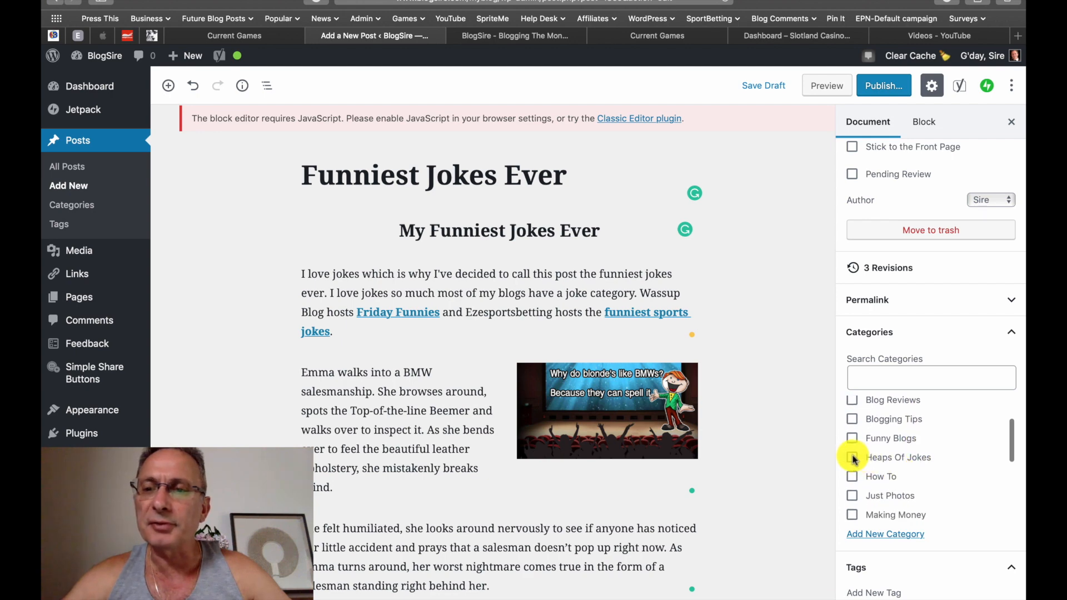
pyautogui.click(852, 459)
# Add the tags "Jokes" and "funniest joke" to the post
pyautogui.scroll(-5, 921, 474)
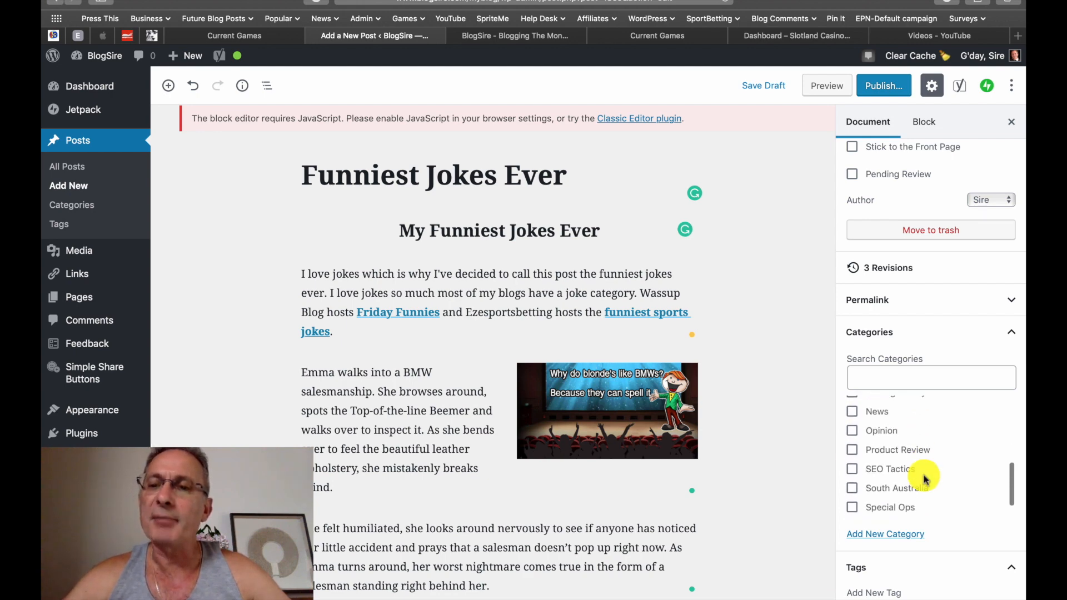
pyautogui.scroll(-5, 923, 539)
pyautogui.click(875, 459)
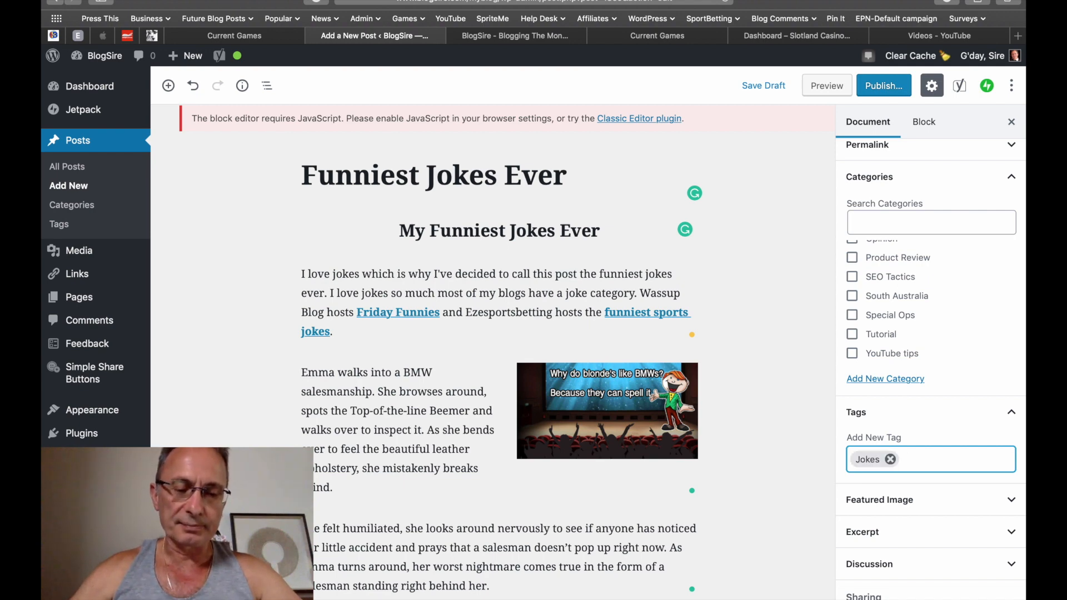
pyautogui.write('funniest j')
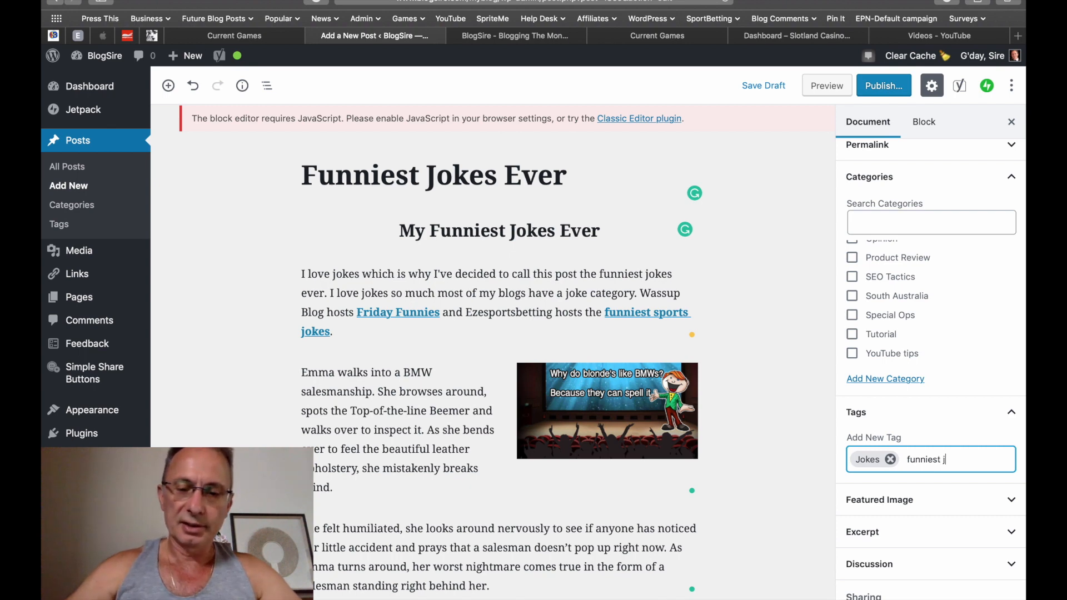
pyautogui.write('oke')
pyautogui.press('Return')
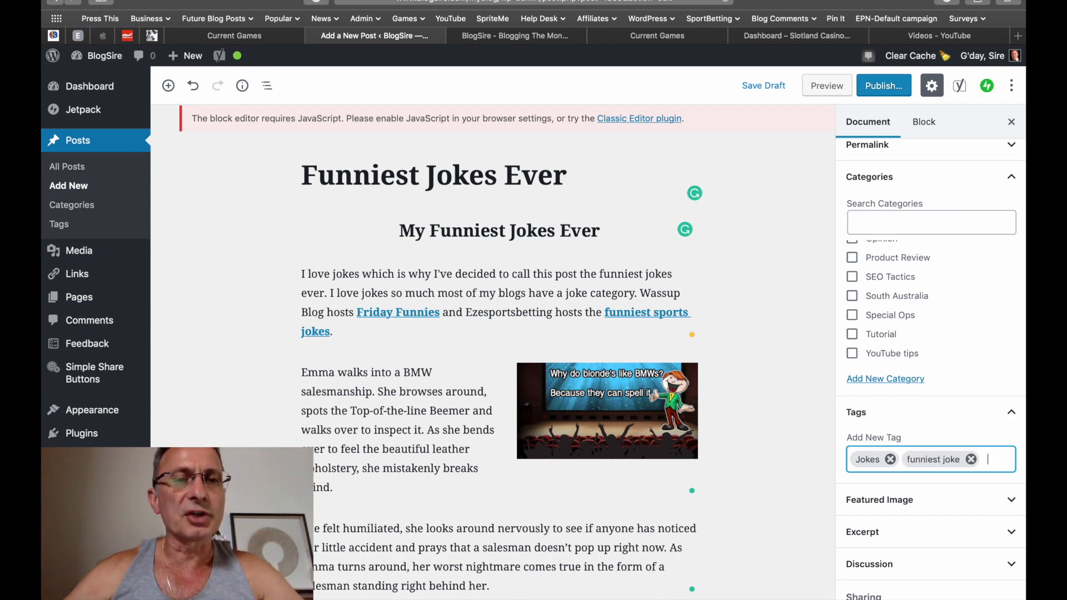
pyautogui.scroll(-10, 690, 512)
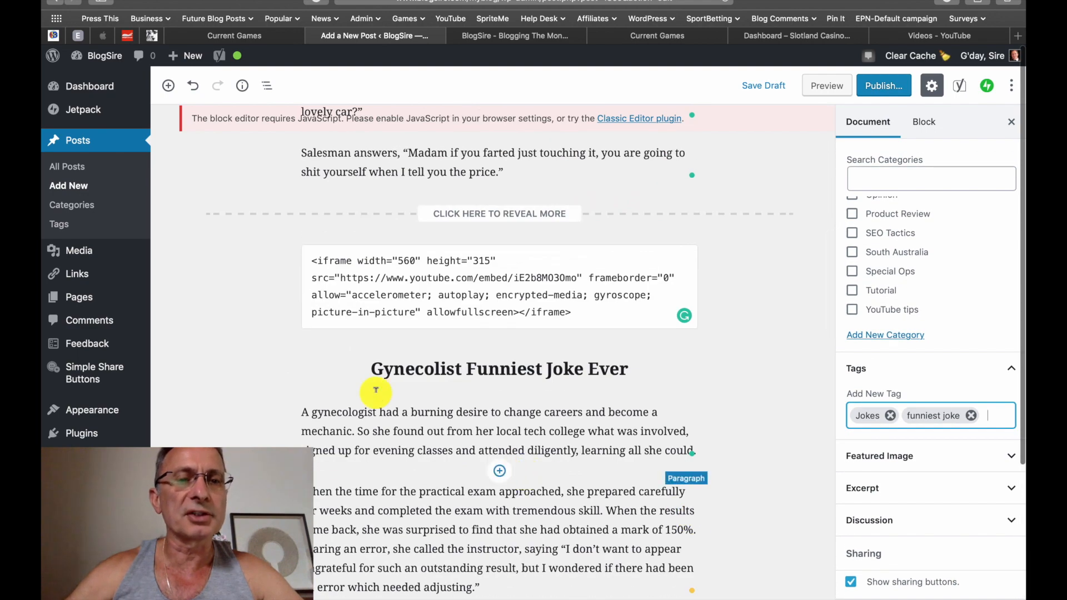
# Add the tag "gynecologist joke" to the post, copying "gynecologist" from the paragraph under the second joke's heading
pyautogui.doubleClick(312, 412)
pyautogui.press('super+c')
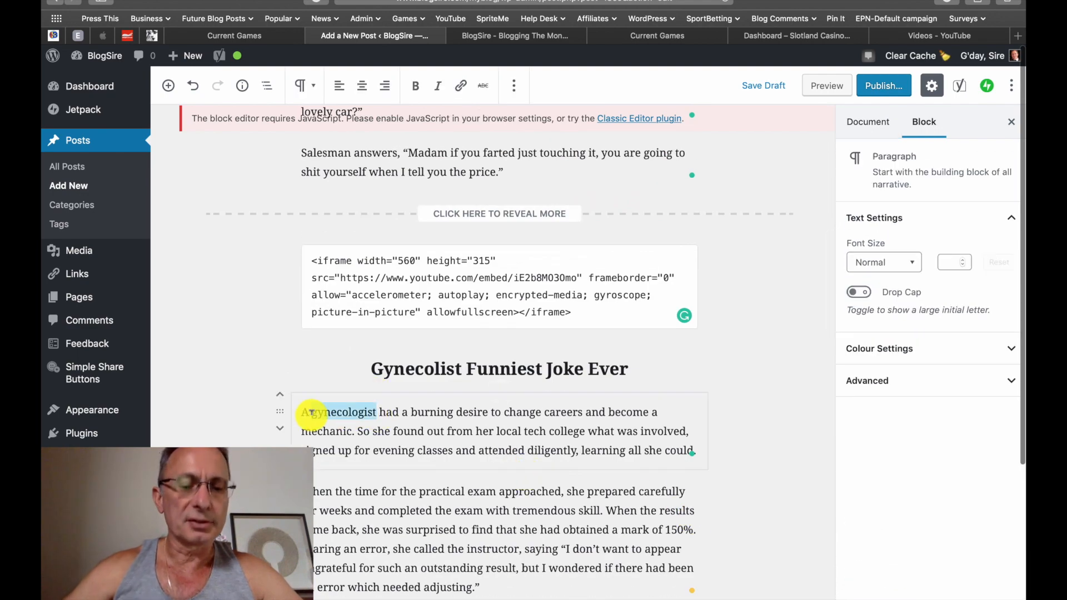
pyautogui.scroll(7, 613, 421)
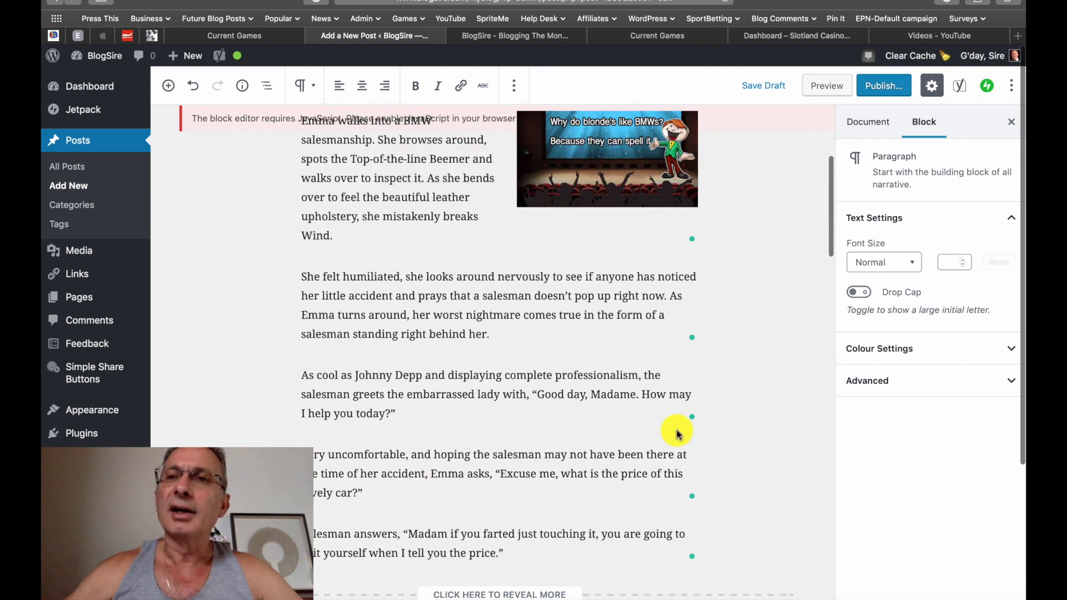
pyautogui.click(864, 122)
pyautogui.scroll(-3, 862, 364)
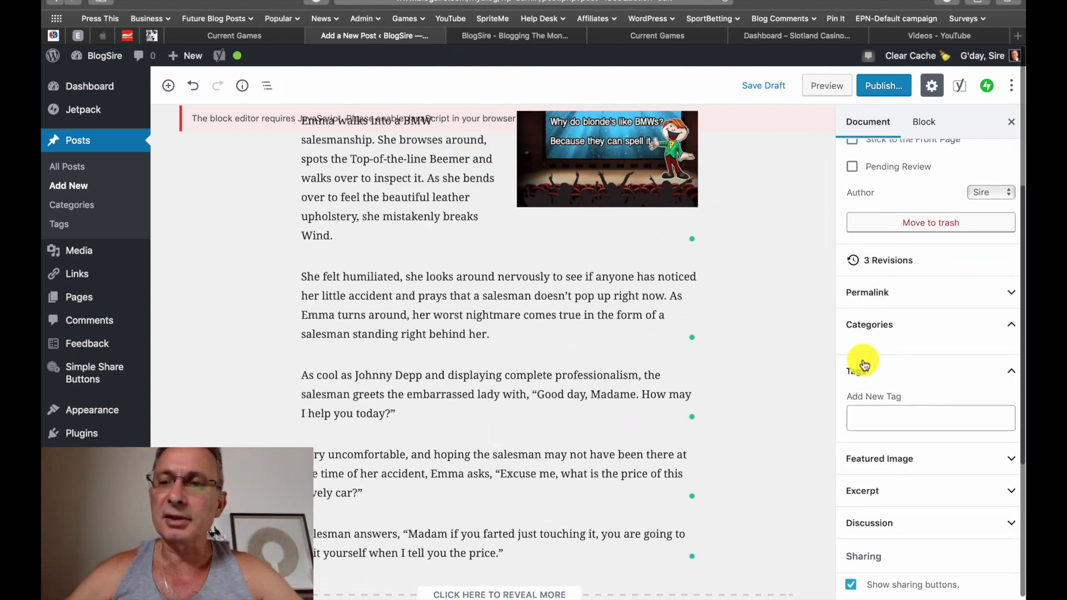
pyautogui.click(862, 424)
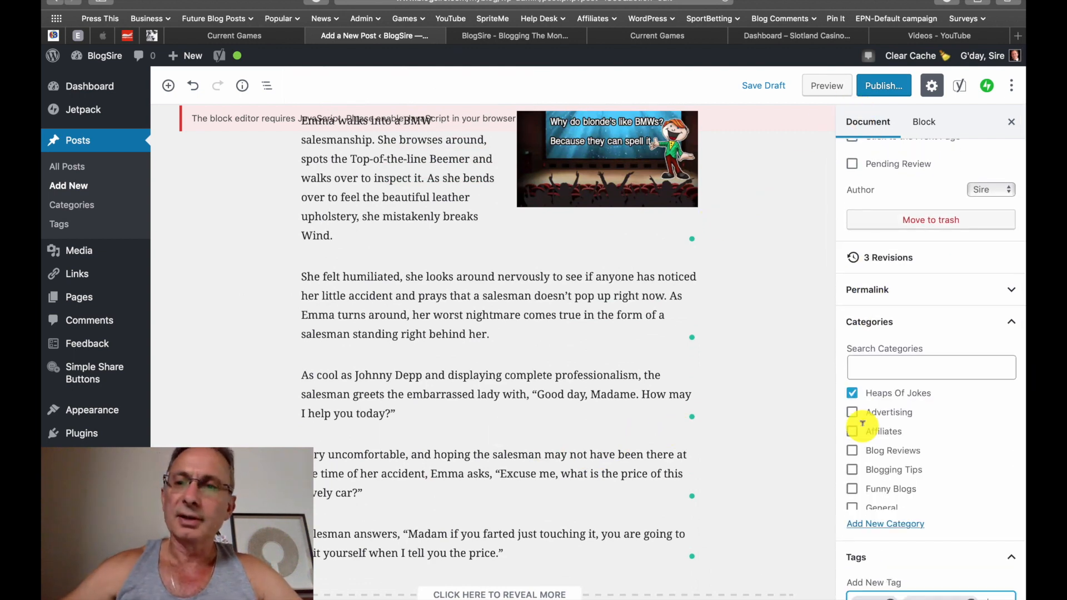
pyautogui.scroll(-5, 862, 424)
pyautogui.scroll(-3, 994, 550)
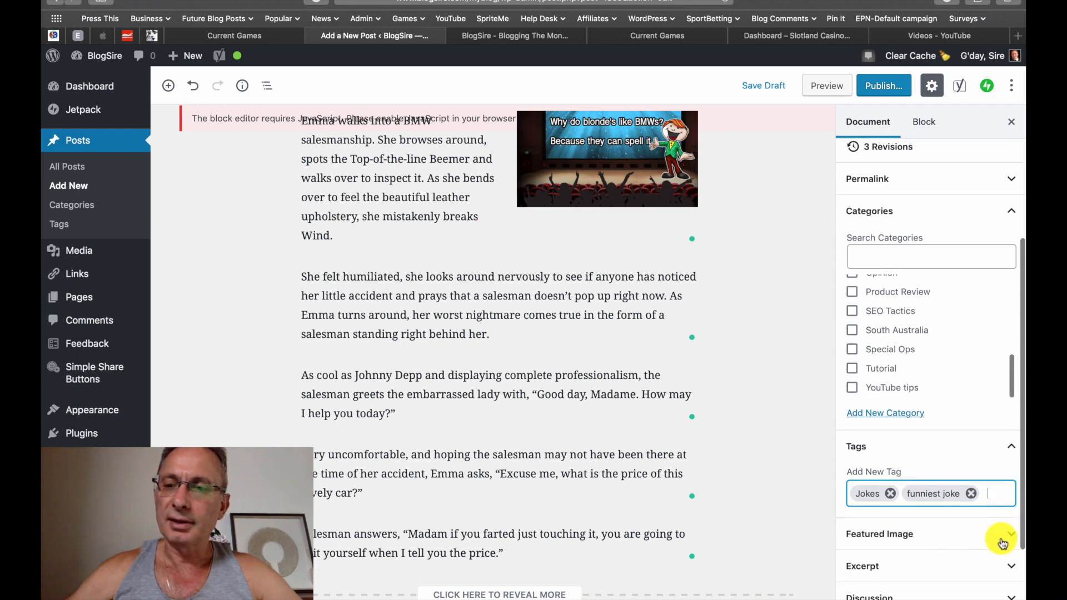
pyautogui.press('super+v')
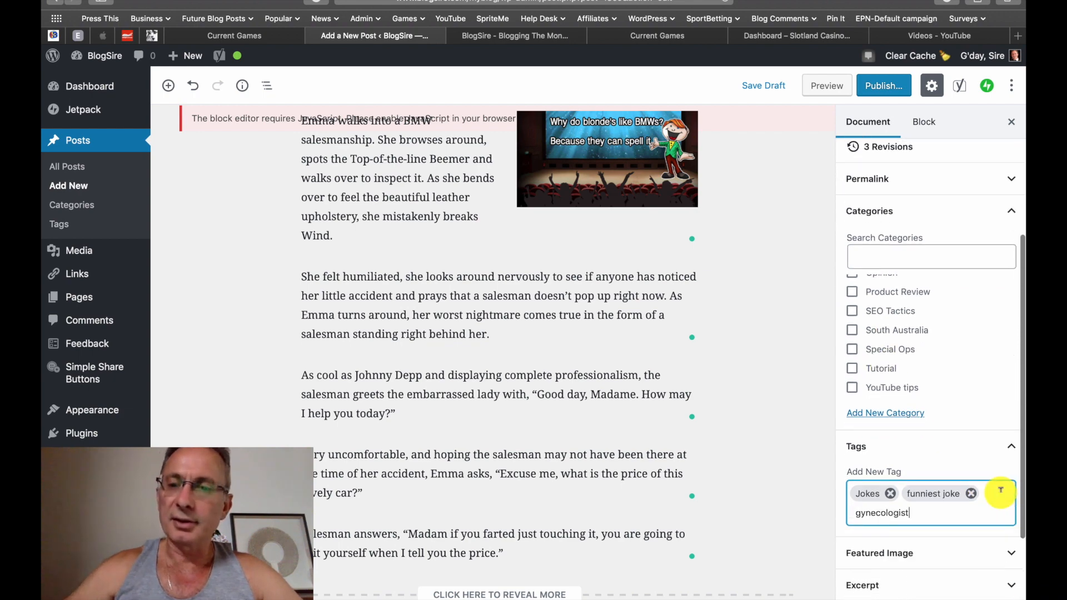
pyautogui.write('j')
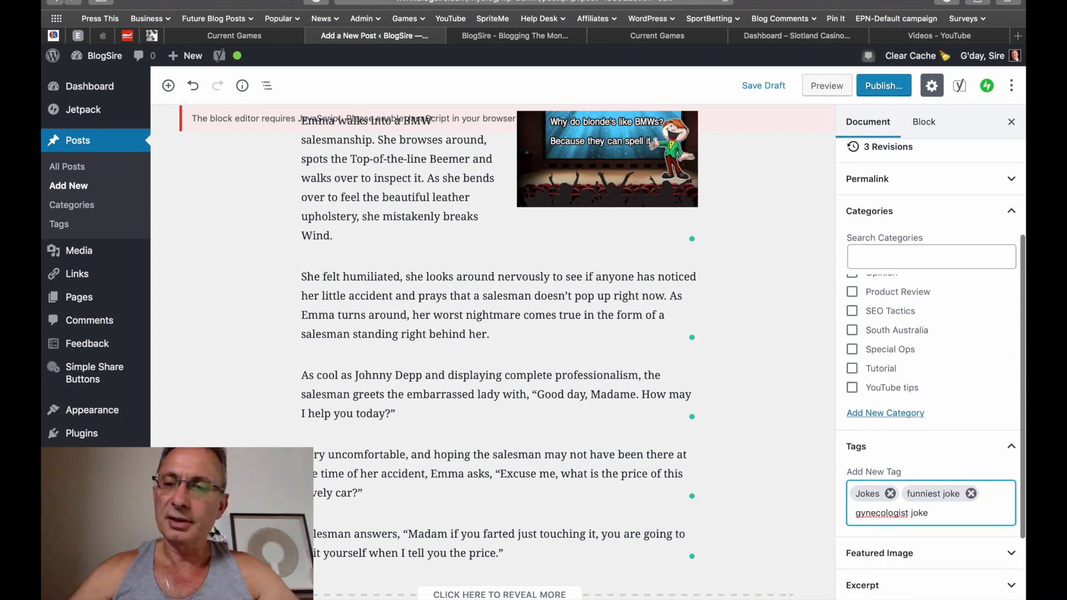
pyautogui.write('oke')
pyautogui.press('Return')
# Add the tag "funny jokes" to the post
pyautogui.write('fun')
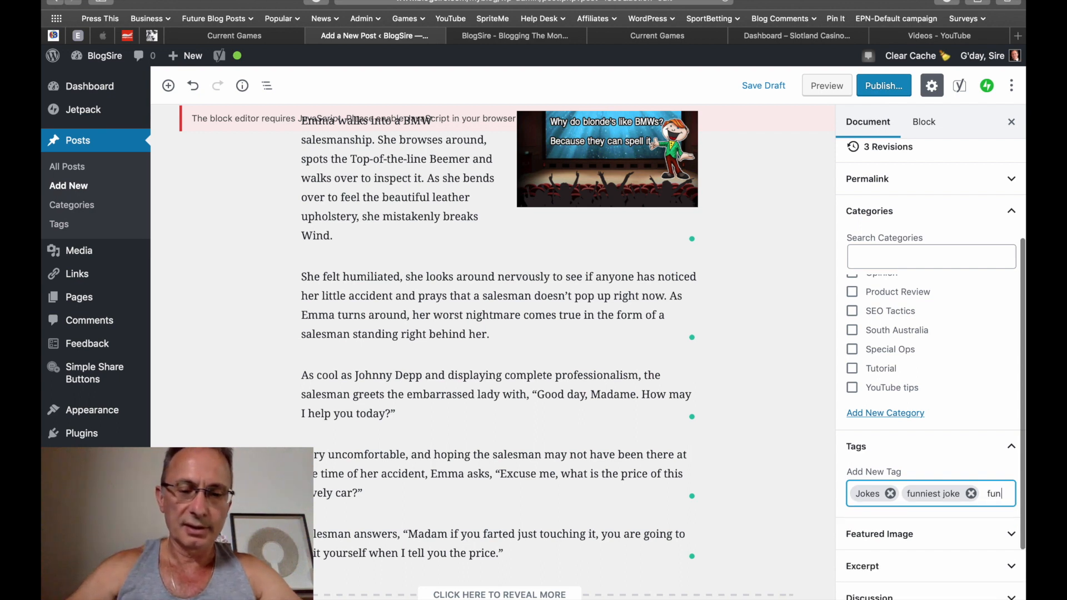
pyautogui.write('ny jokes')
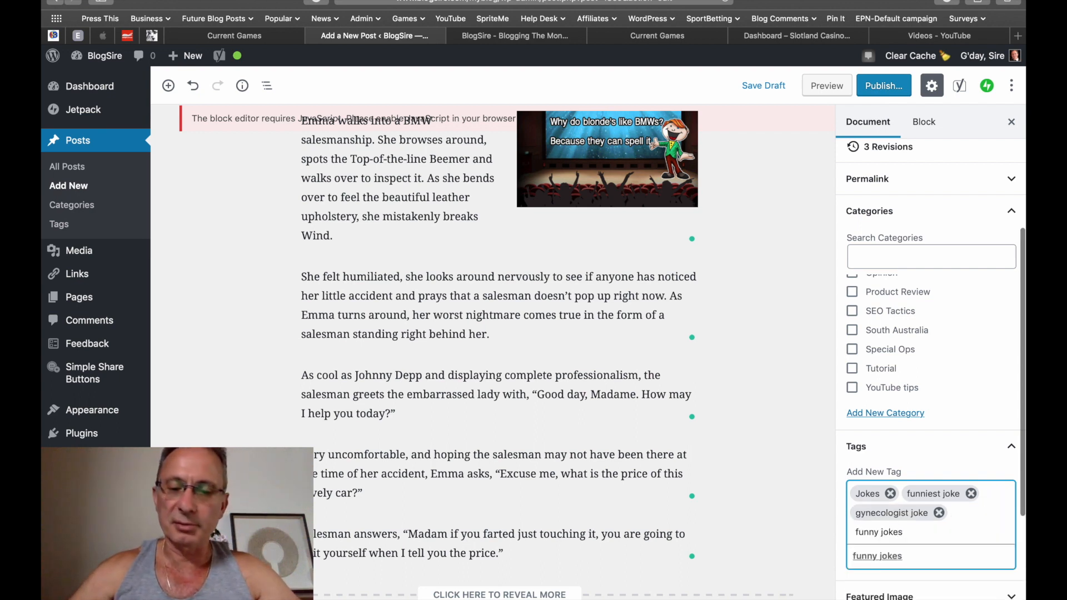
pyautogui.press('Return')
# Expand the post's discussion settings and check the comment and pingback options along with the other document settings
pyautogui.scroll(-3, 1020, 479)
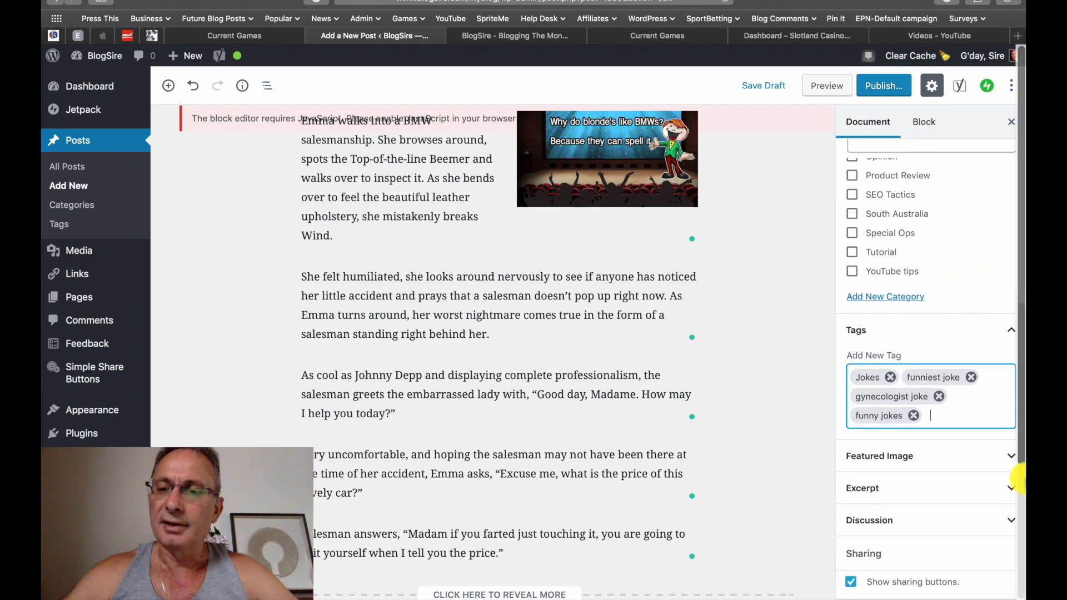
pyautogui.click(1011, 525)
pyautogui.scroll(-2, 1011, 526)
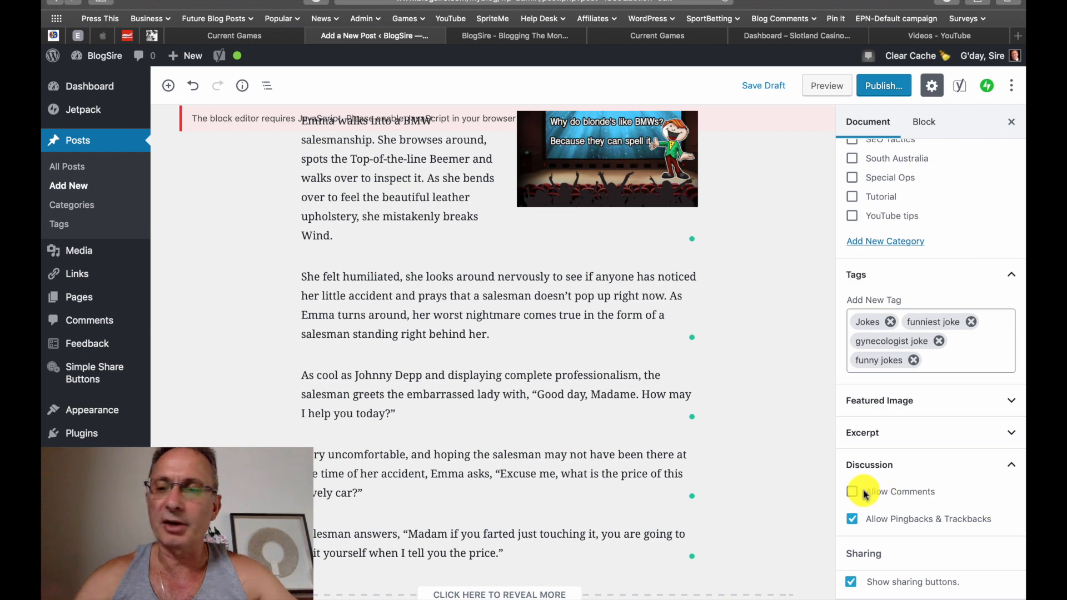
pyautogui.scroll(10, 907, 471)
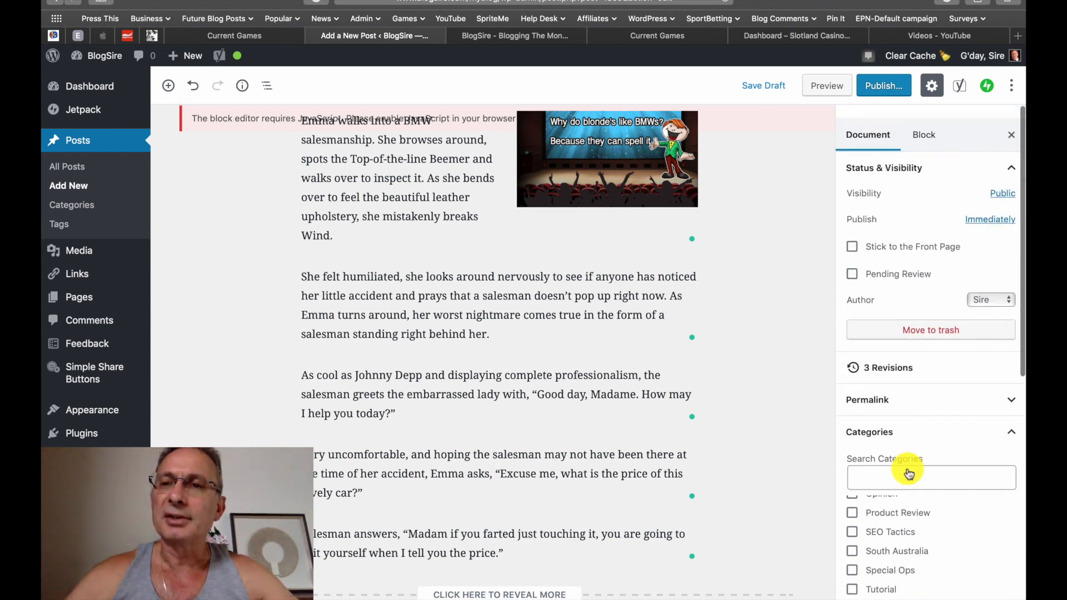
pyautogui.scroll(5, 907, 507)
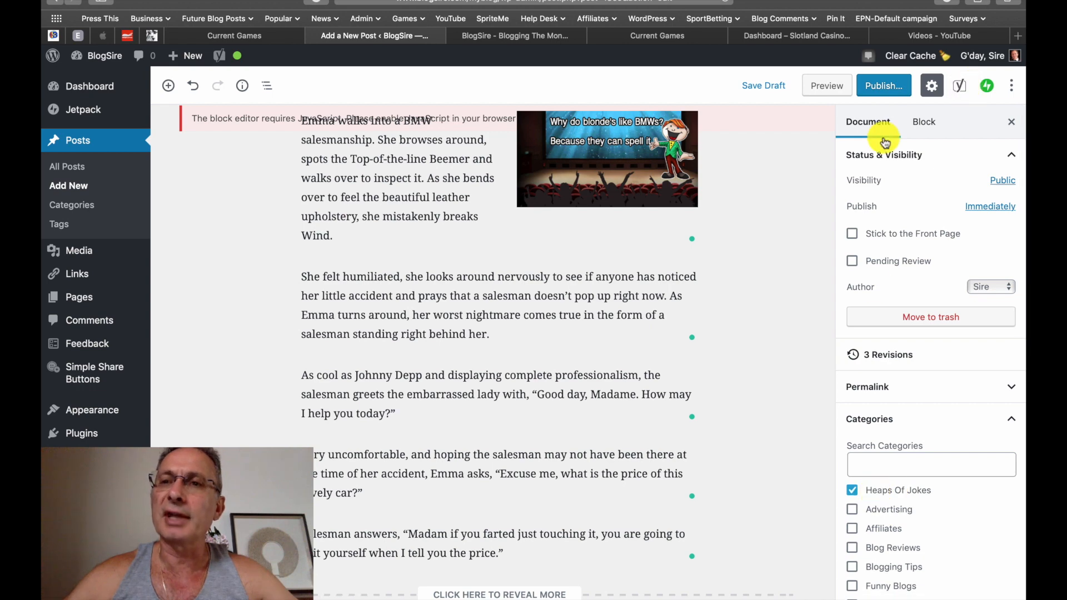
# Publish the post immediately with public visibility, confirming the pre-publish check
pyautogui.click(887, 85)
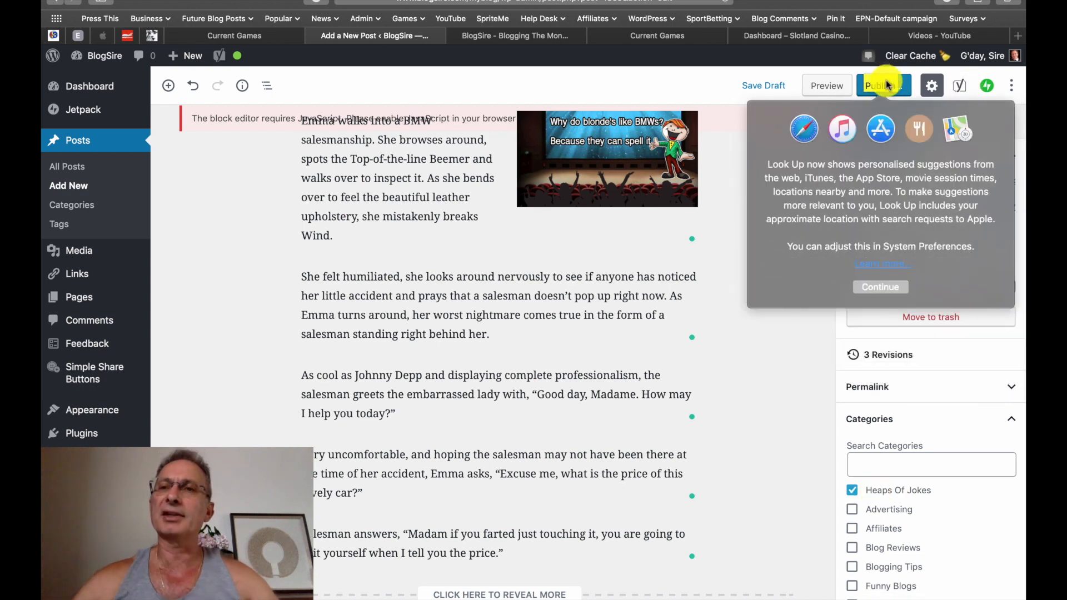
pyautogui.click(887, 85)
pyautogui.click(887, 85)
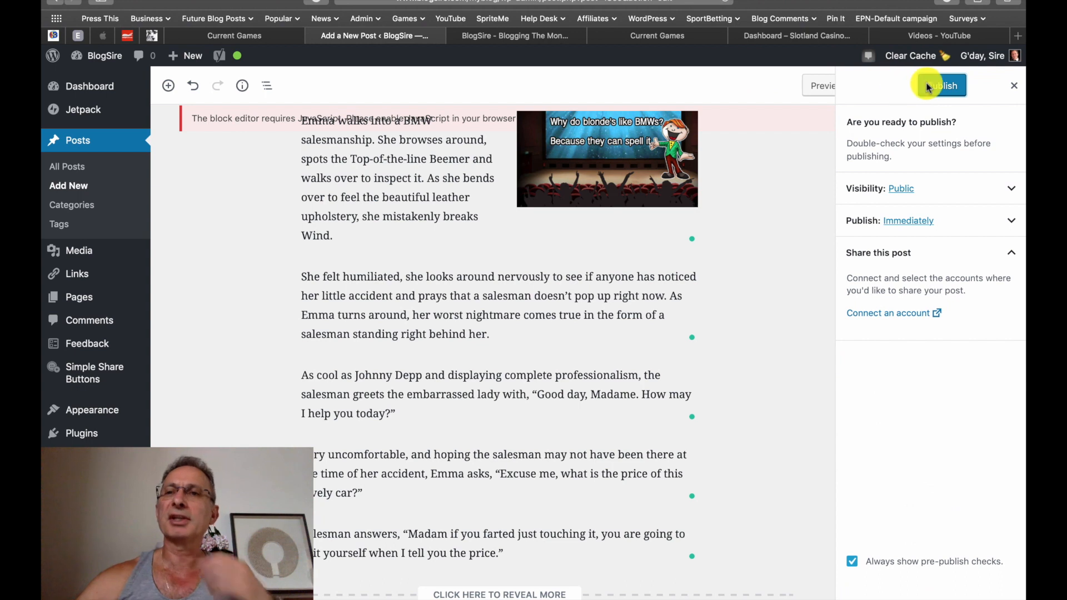
pyautogui.click(944, 90)
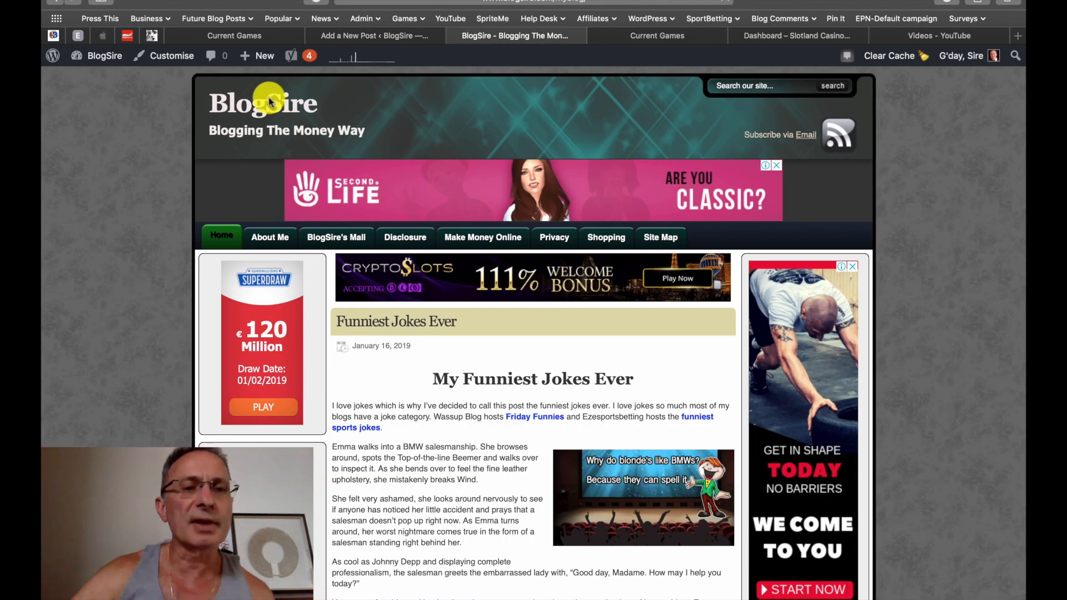
# Open the full "Funniest Jokes Ever" post through its "Click Here to reveal More" link on the blog's home page
pyautogui.scroll(-1, 438, 307)
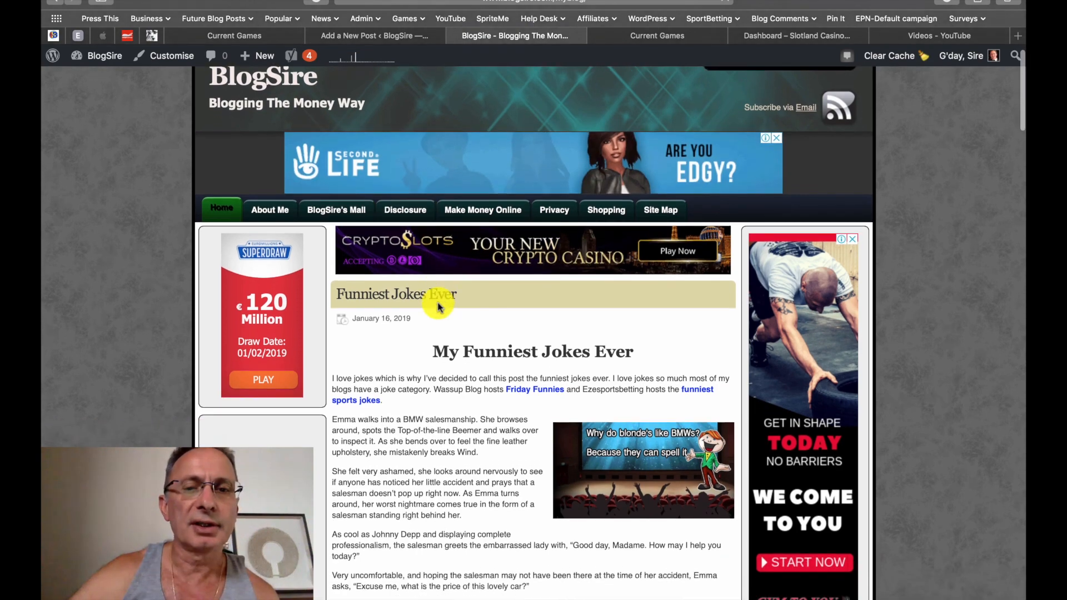
pyautogui.scroll(-5, 438, 307)
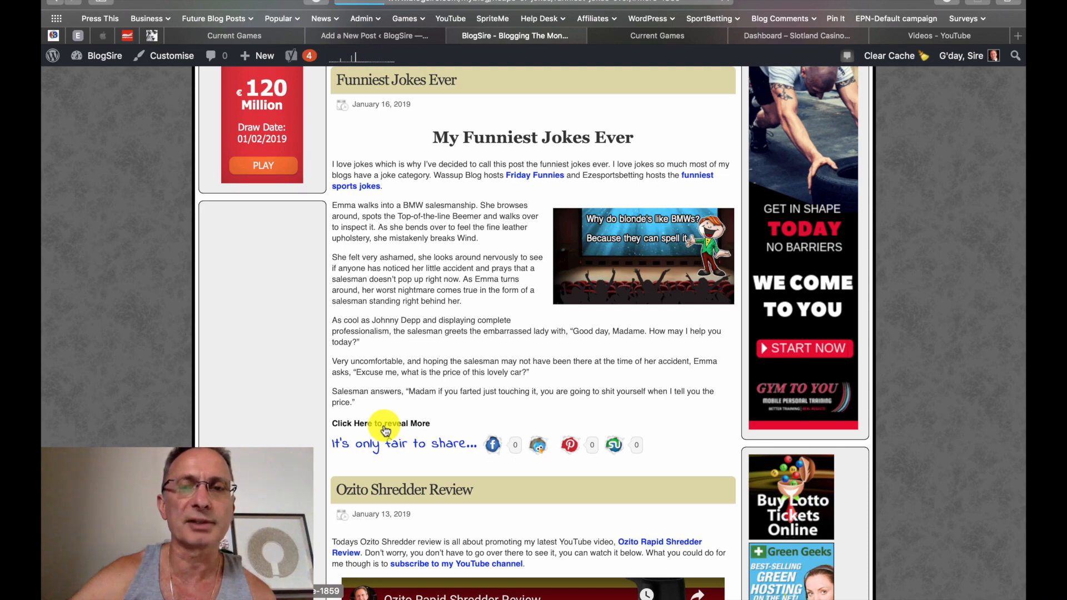
pyautogui.click(385, 424)
# Examine the published post's jokes, image, embedded video, headings, closing links, tags and category
pyautogui.scroll(-15, 404, 422)
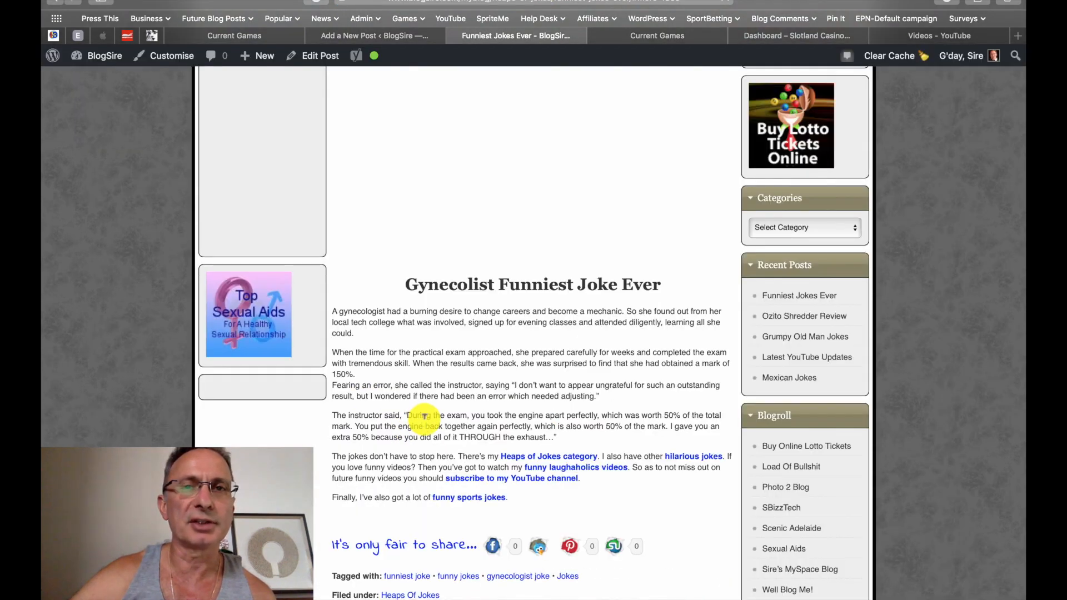
pyautogui.scroll(5, 424, 417)
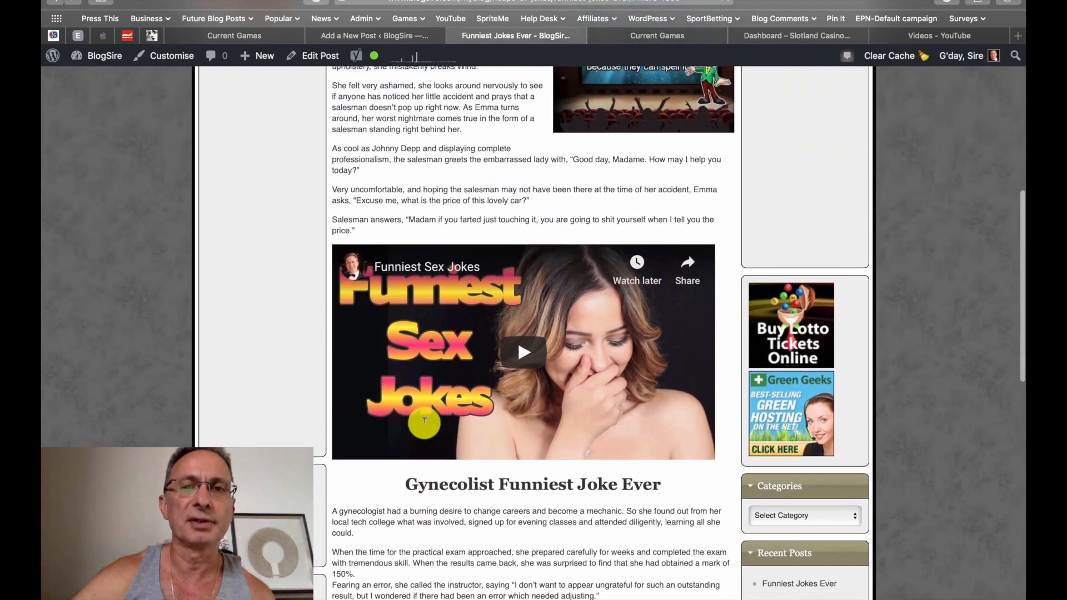
pyautogui.scroll(4, 425, 428)
pyautogui.scroll(-10, 424, 420)
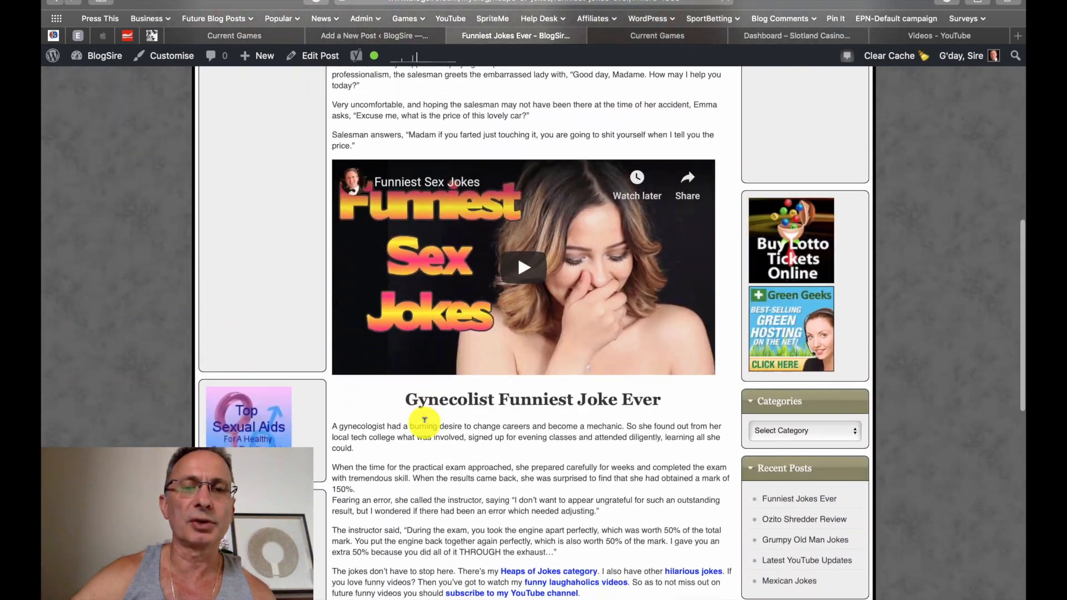
pyautogui.scroll(-1, 423, 421)
pyautogui.scroll(15, 424, 424)
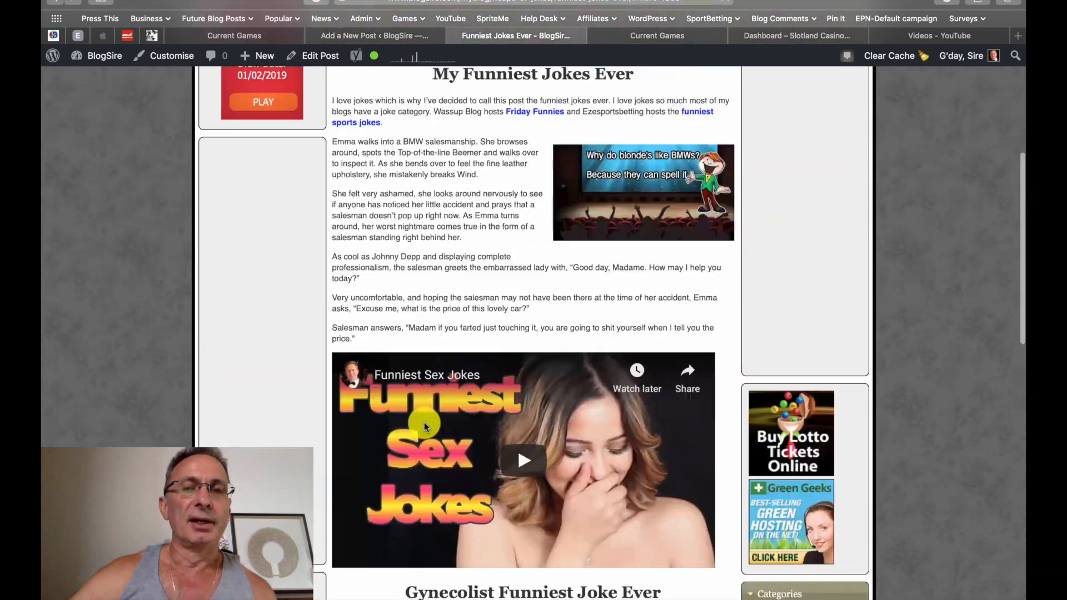